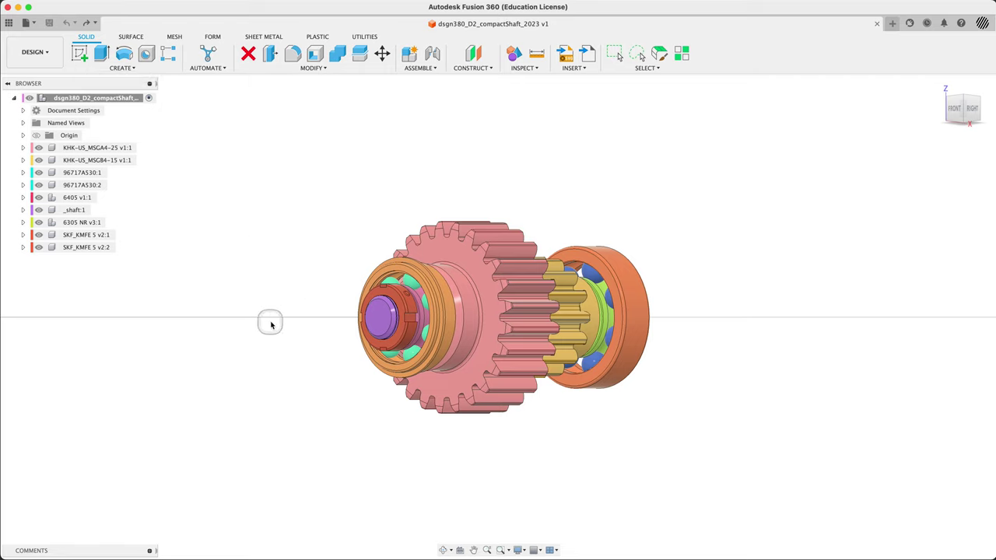
Show and hide the Data Panel, then orbit the assembly to a three-quarter view.
click(8, 23)
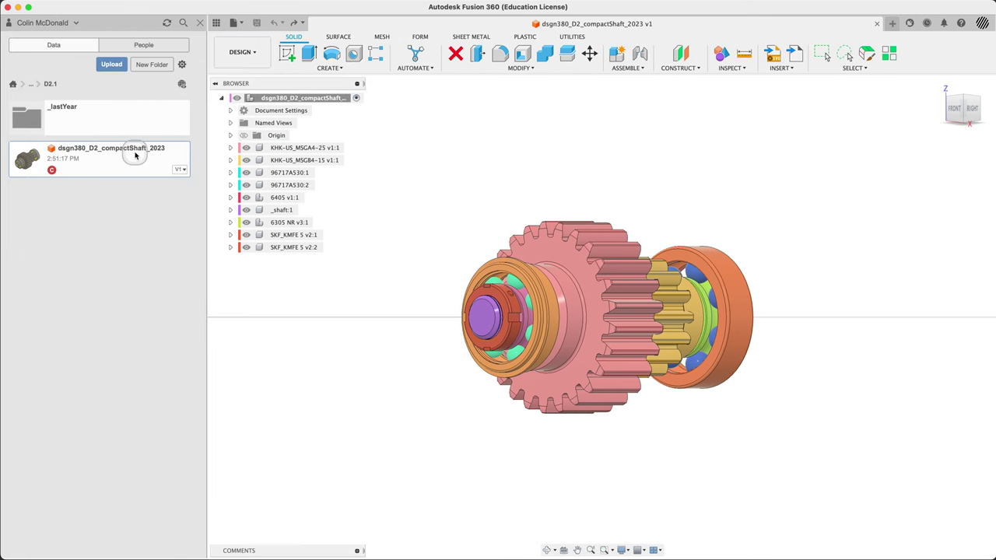
click(218, 23)
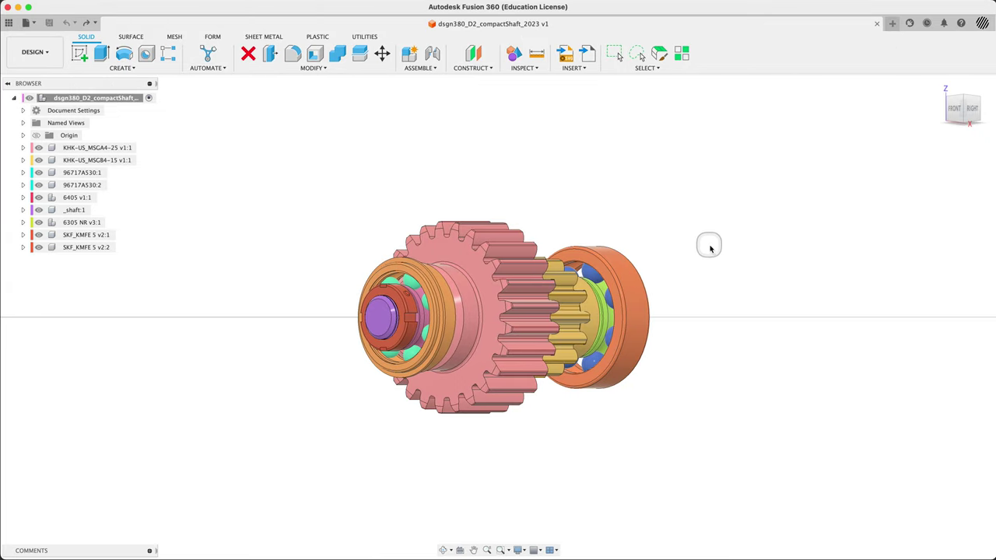
mouse_move(709, 247)
shift+middle_down()
mouse_move(605, 238)
mouse_move(677, 232)
mouse_move(711, 265)
mouse_move(700, 257)
shift+middle_up()
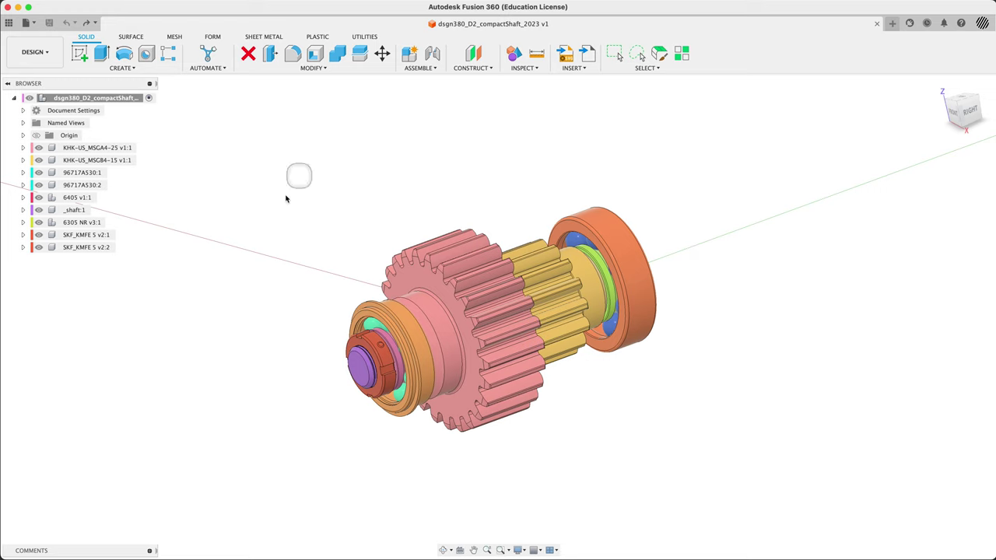
Create a section analysis cutting the assembly along the YZ plane.
click(524, 69)
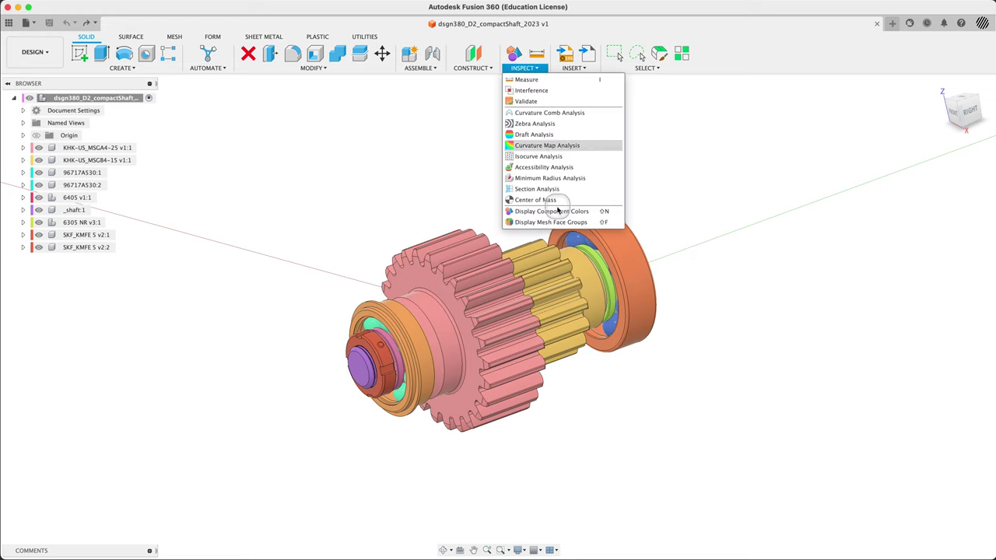
click(529, 195)
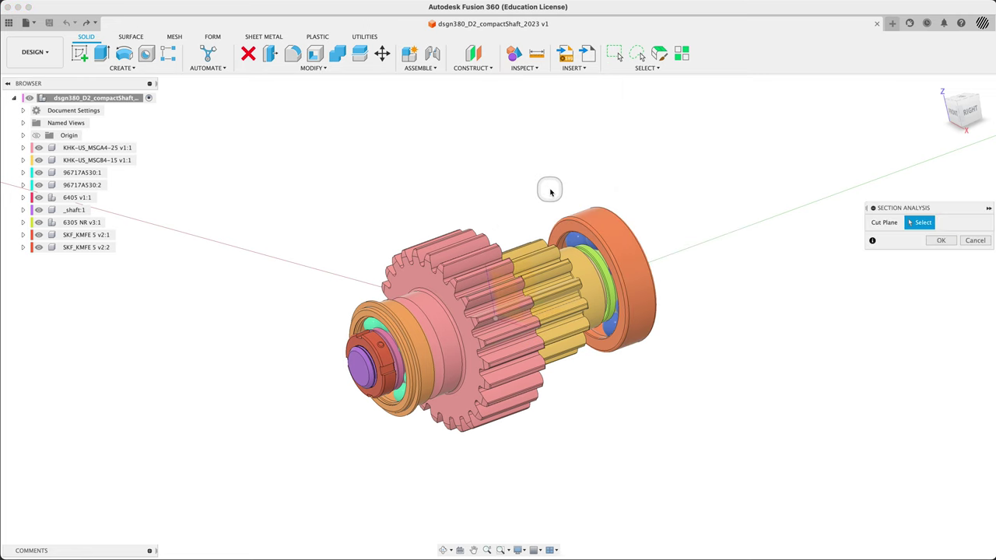
click(517, 295)
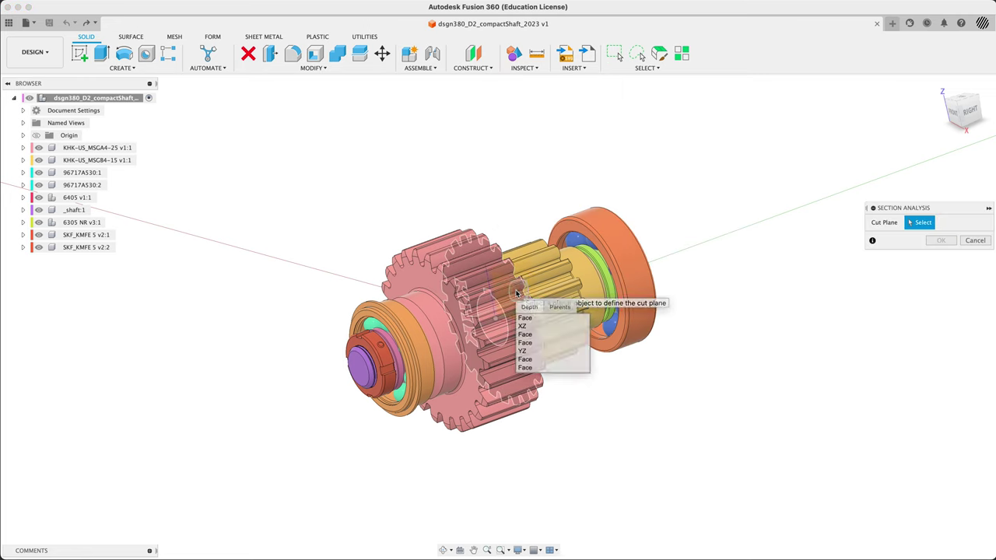
click(542, 351)
click(941, 334)
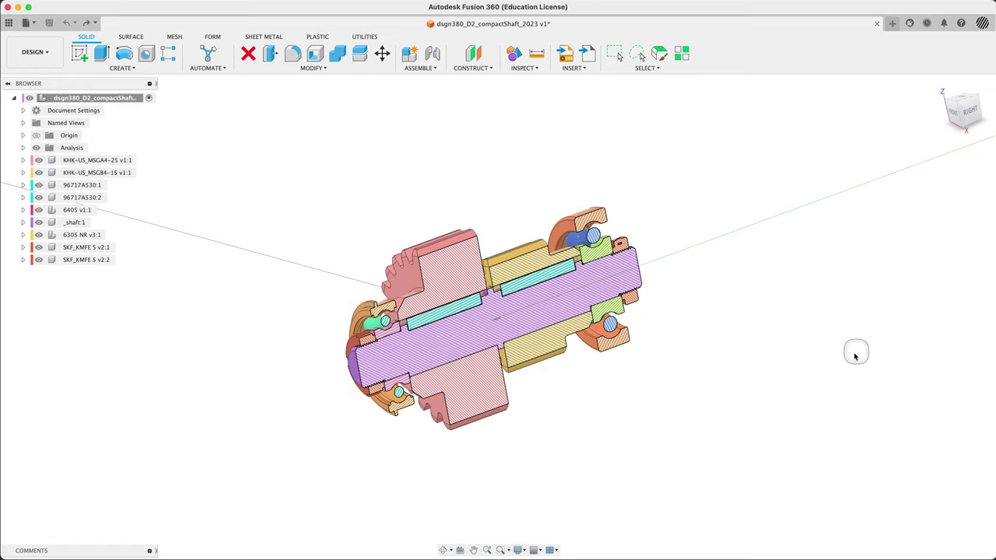
Zoom and orbit around the cut key and bearing, then return to the home view.
mouse_move(854, 350)
shift+middle_down()
mouse_move(810, 334)
mouse_move(851, 350)
shift+middle_up()
scroll(410, 332, up, 10)
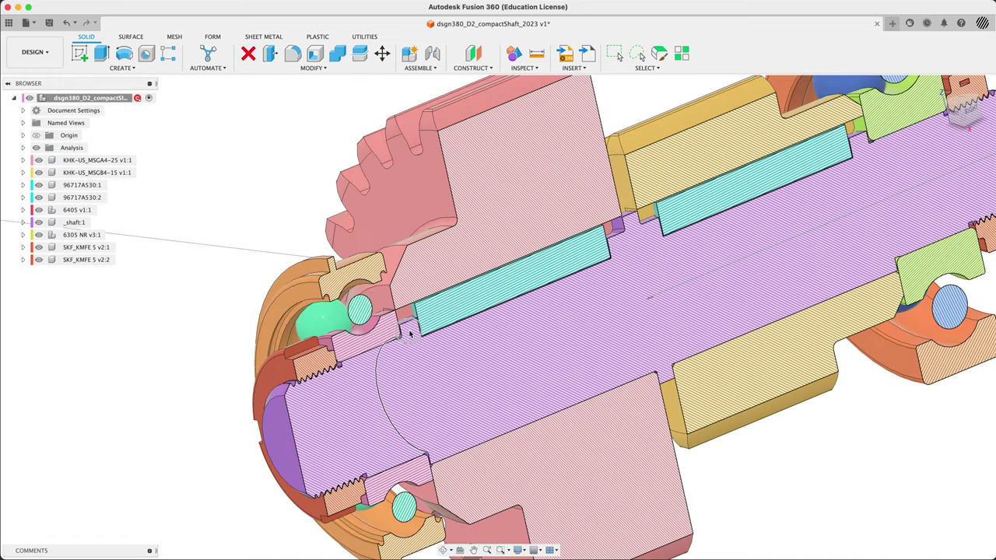
scroll(451, 329, up, 8)
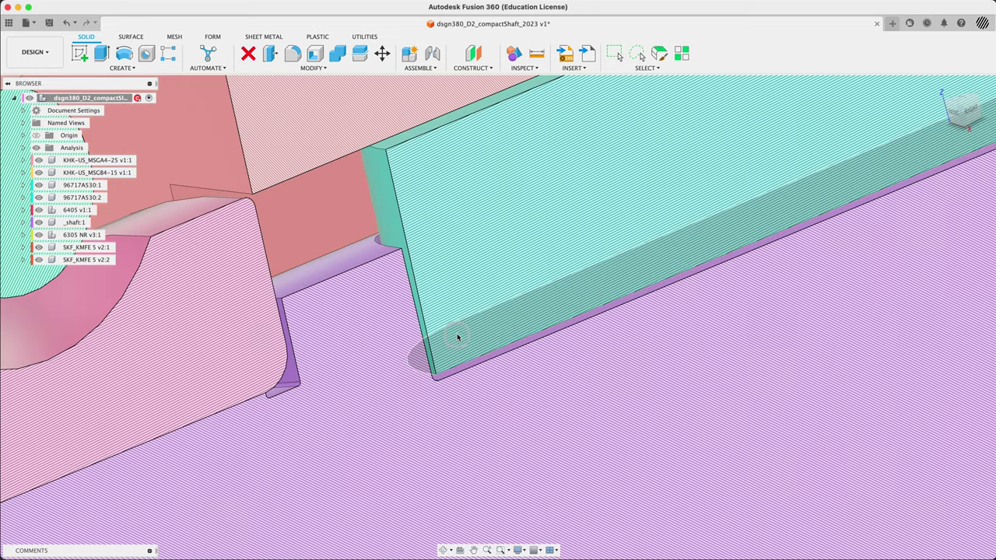
shift+middle_drag(456, 335, 374, 373)
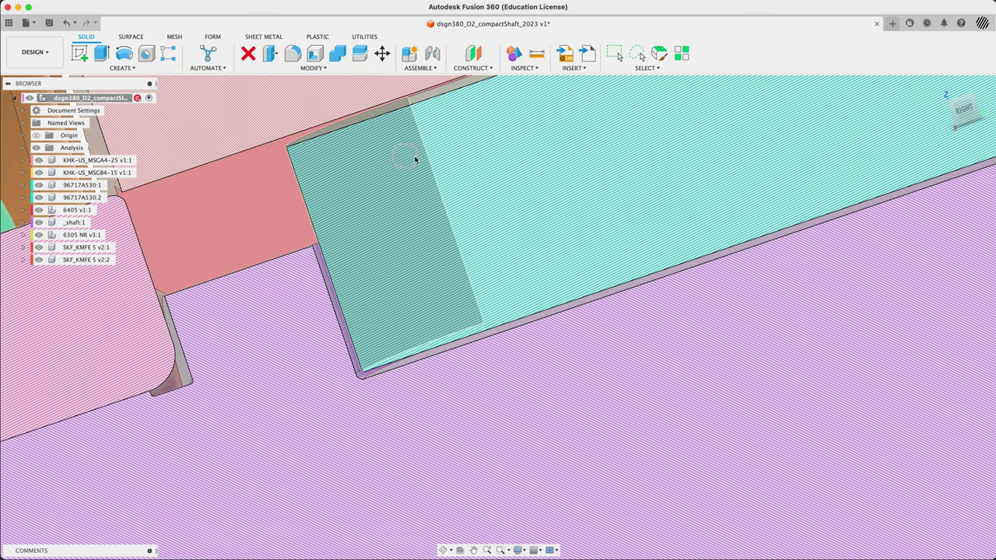
scroll(414, 159, down, 5)
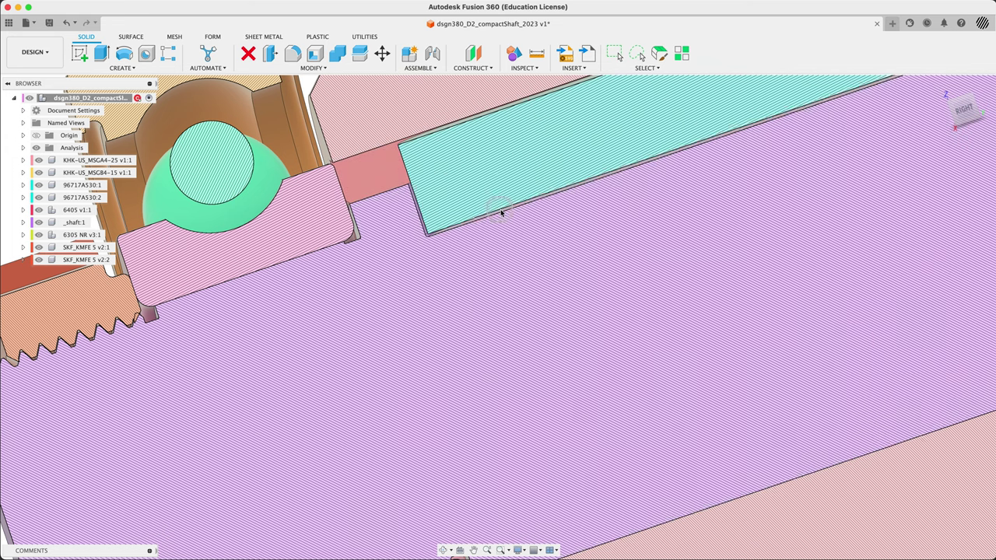
shift+middle_drag(498, 211, 488, 190)
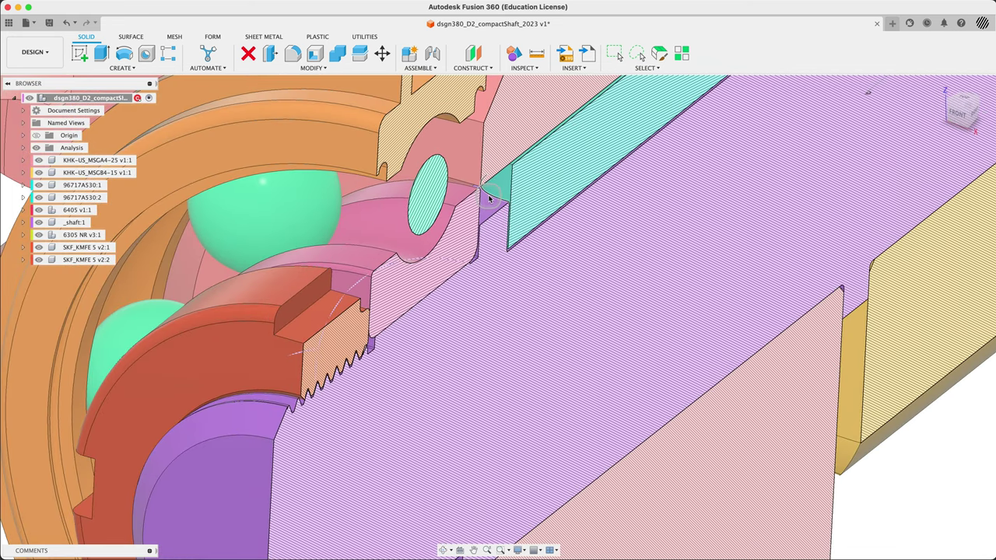
scroll(488, 198, down, 8)
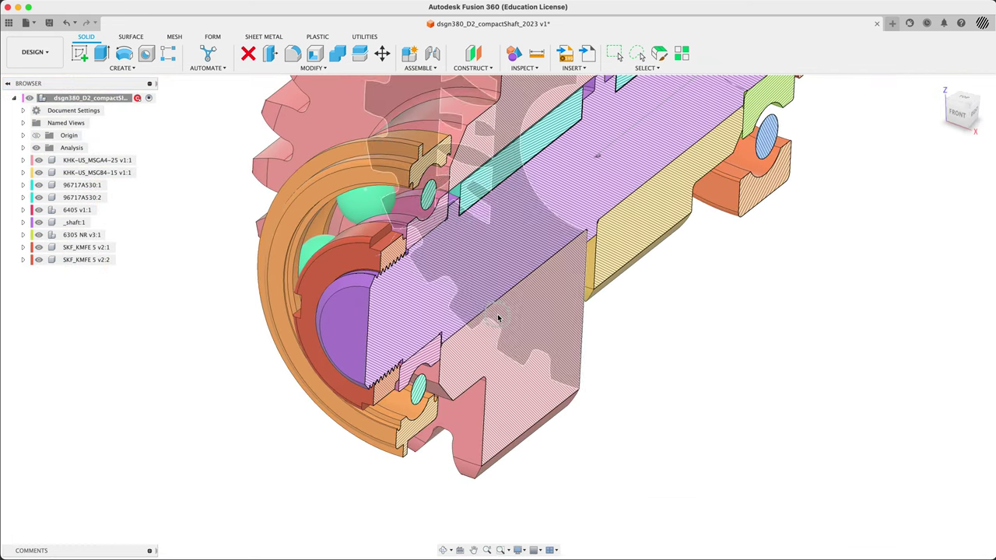
shift+middle_drag(499, 318, 547, 315)
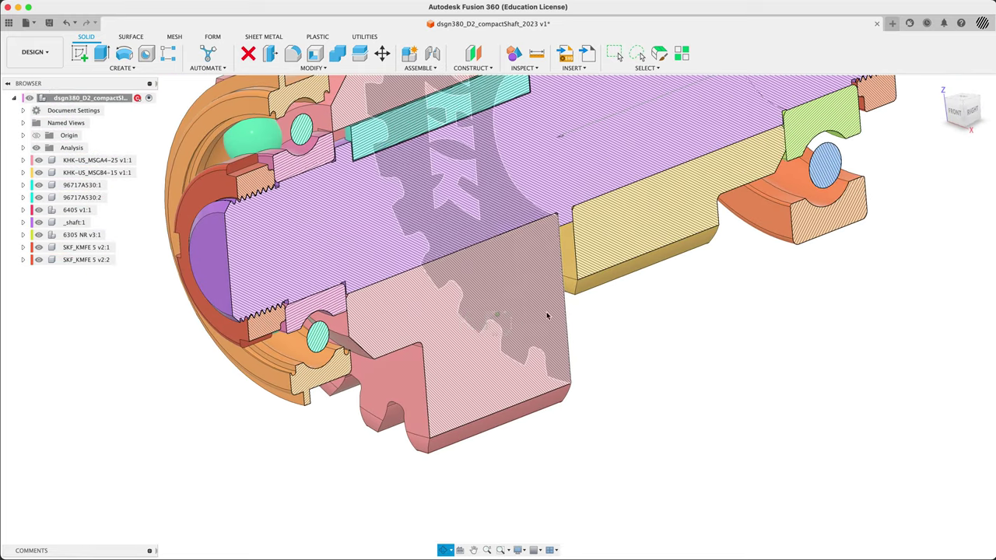
click(939, 84)
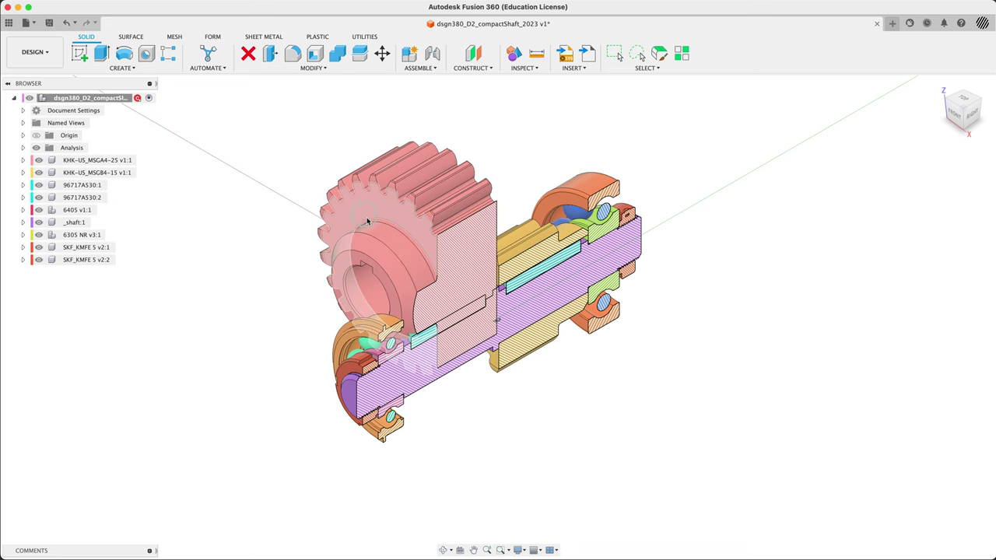
Undo the last two changes and orbit the section to a side view.
click(528, 492)
key(super+z)
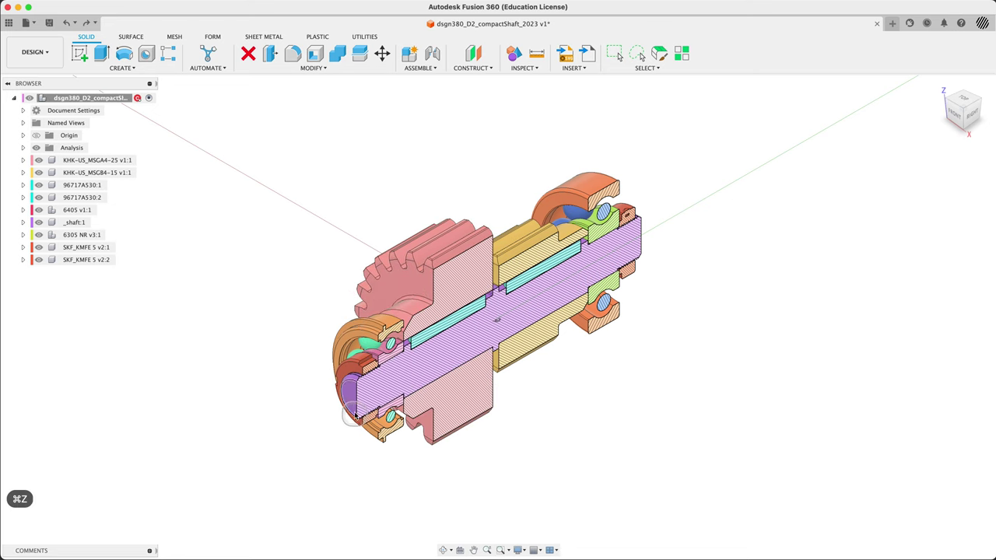
key(super+z)
key(super+z)
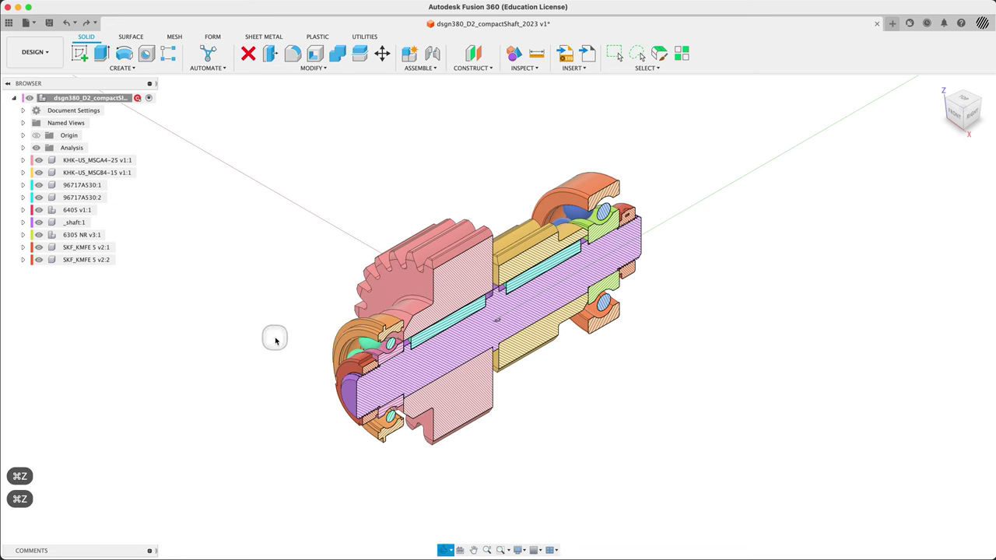
shift+middle_drag(273, 338, 173, 519)
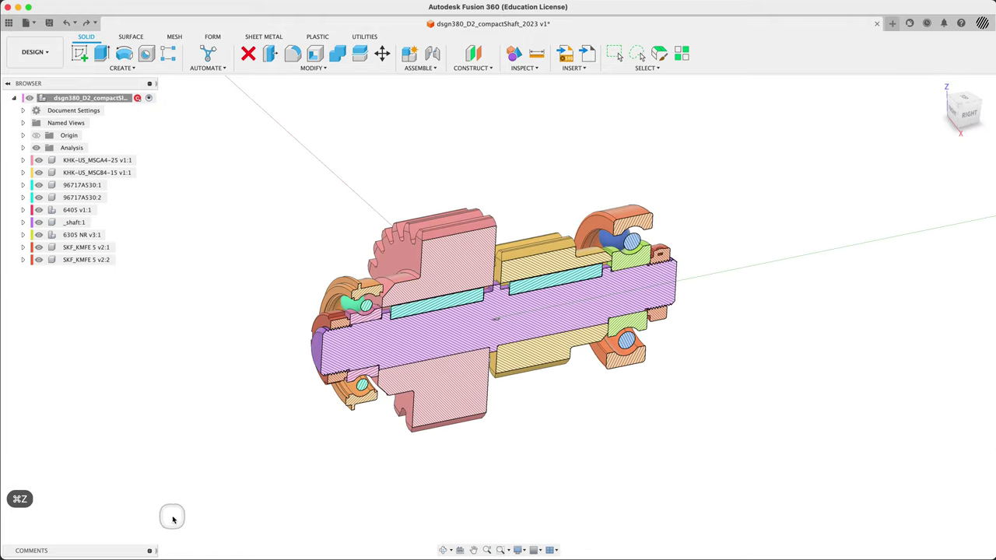
Make a rigid group of all nine components, then undo the last action.
click(87, 160)
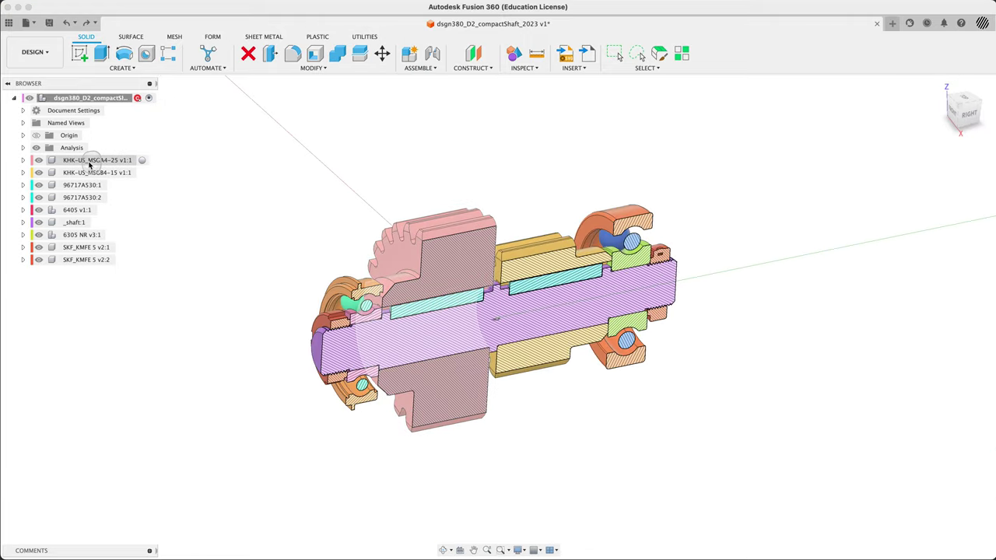
shift+click(74, 262)
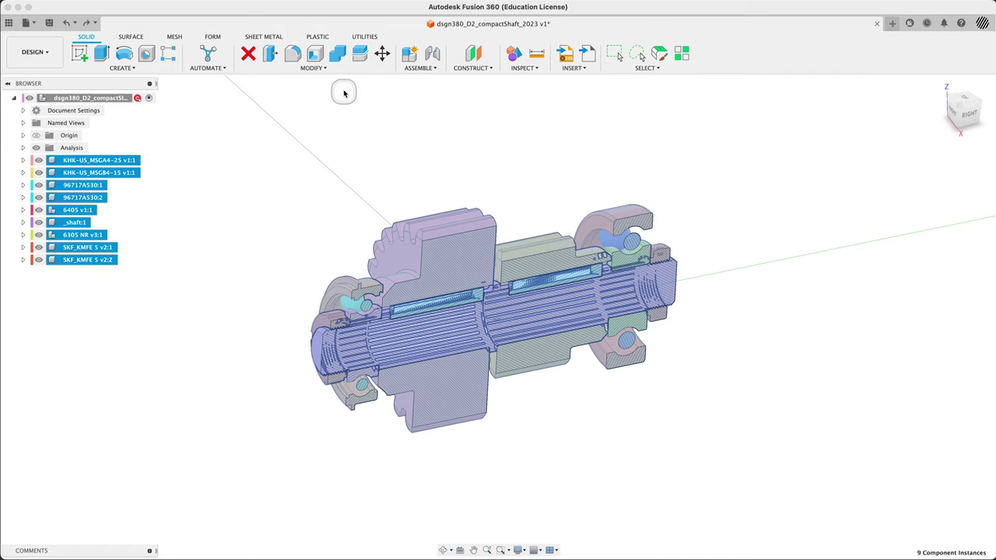
click(421, 67)
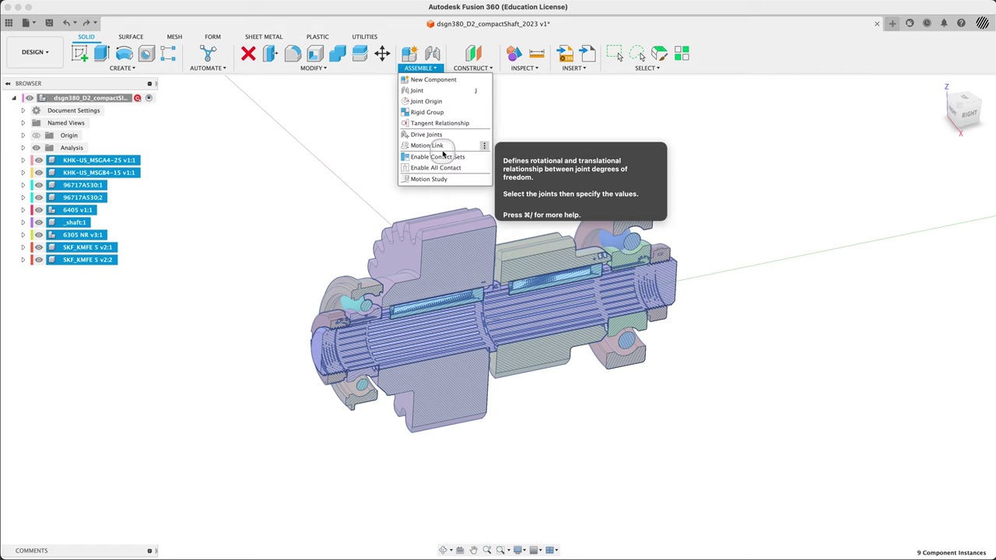
click(430, 113)
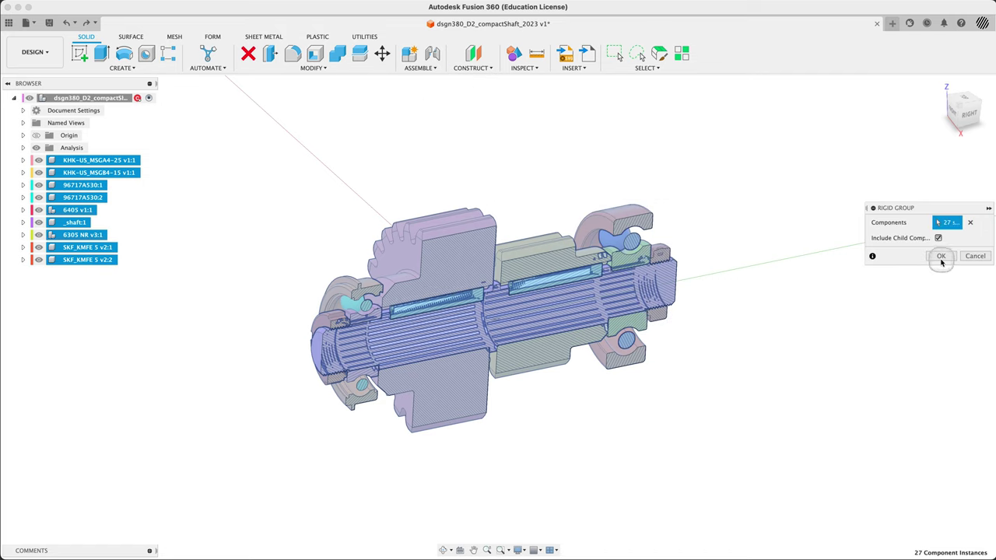
click(941, 258)
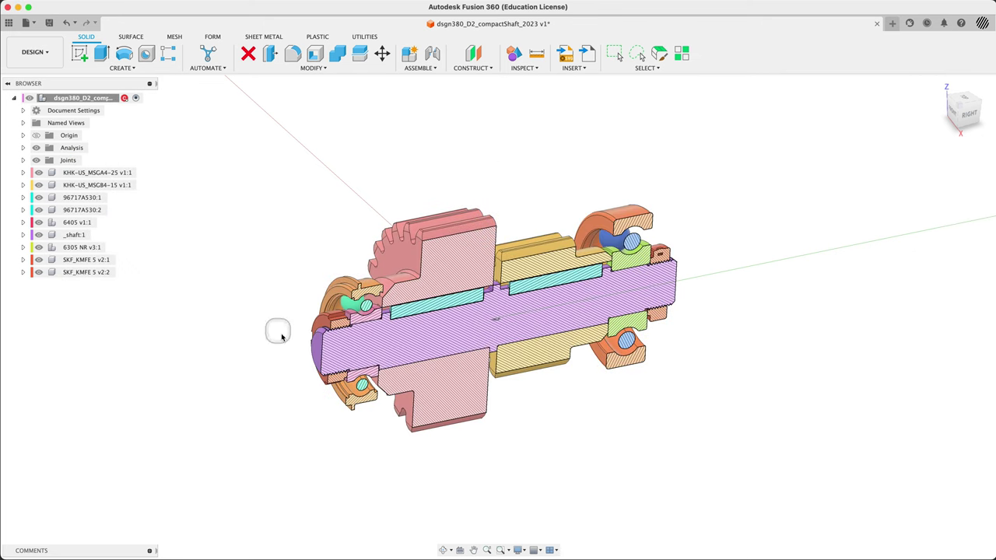
key(super+z)
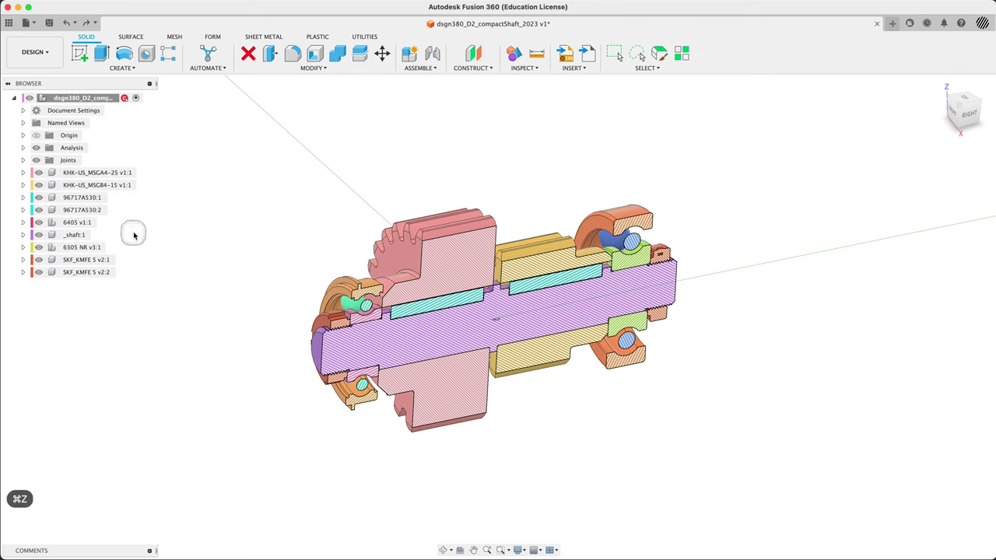
Inspect the _shaft:1 component's options, then hide the section analysis cut.
click(82, 235)
right_click(74, 235)
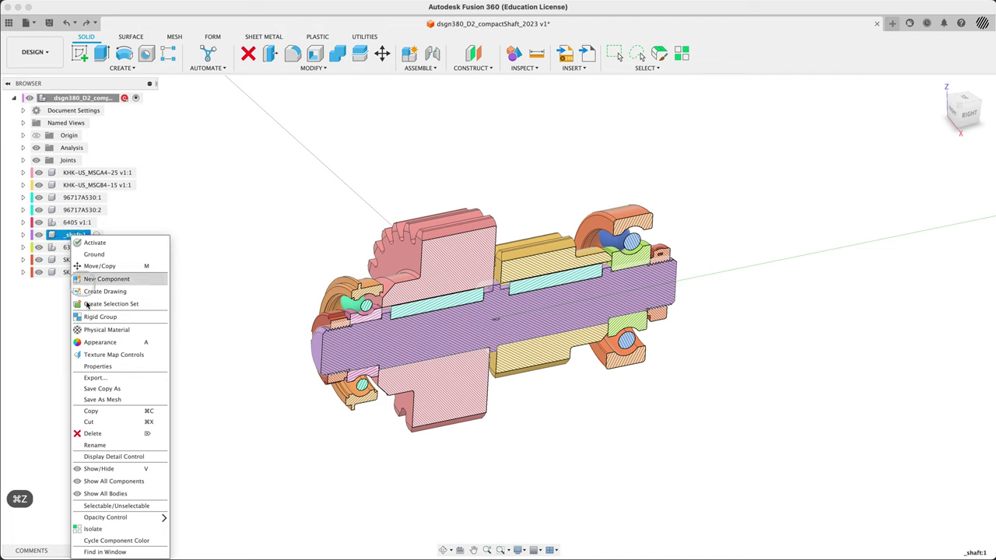
click(253, 259)
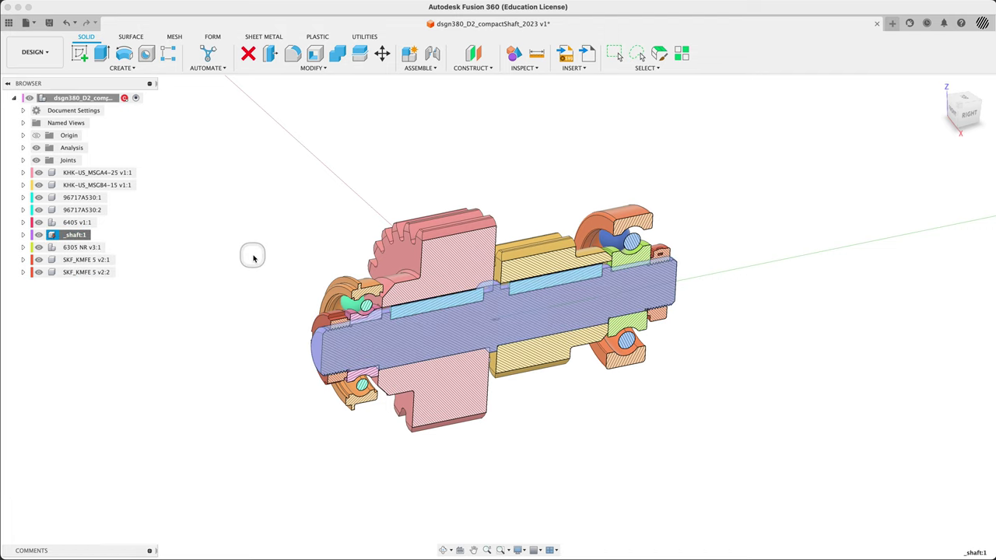
click(271, 333)
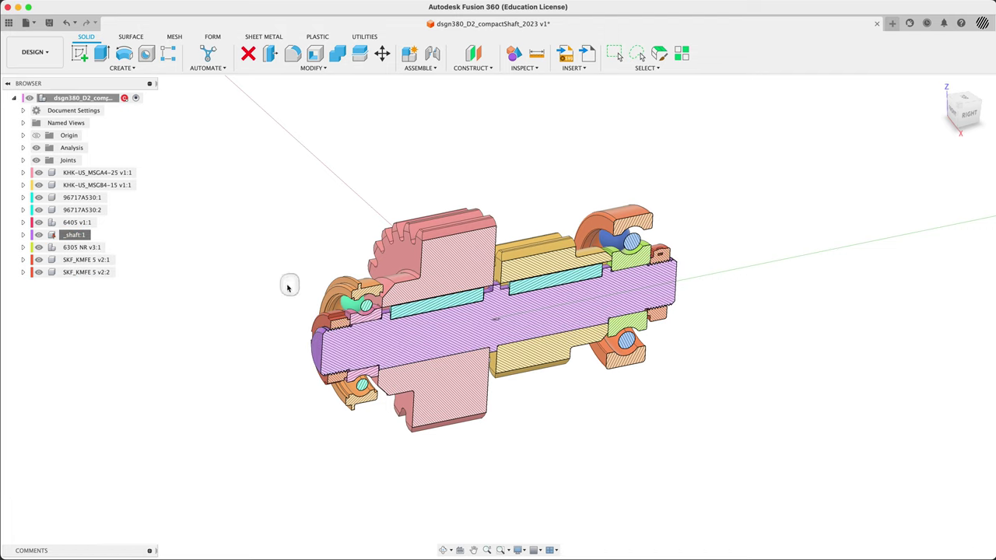
click(207, 315)
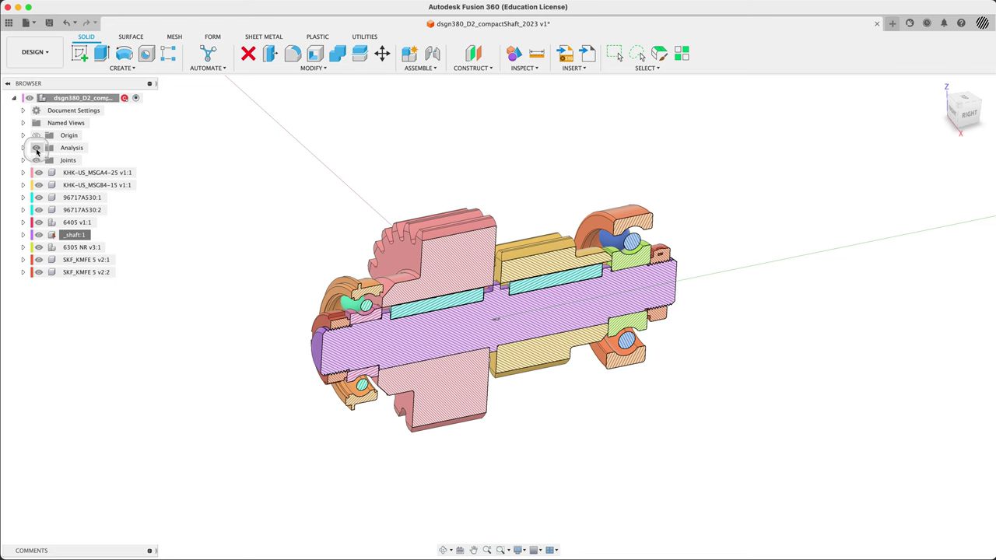
click(36, 150)
shift+middle_drag(755, 156, 222, 115)
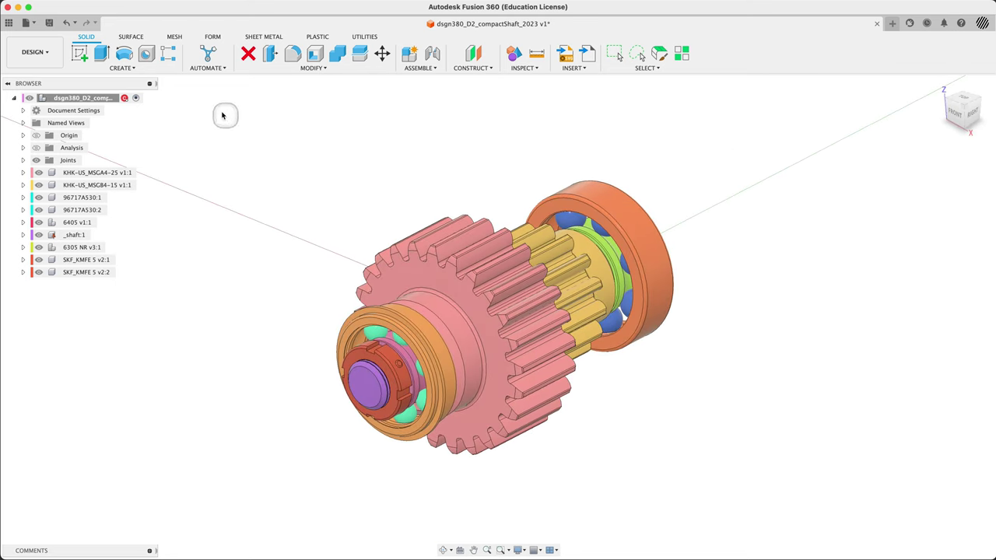
Turn on design history capture for the design.
right_click(88, 98)
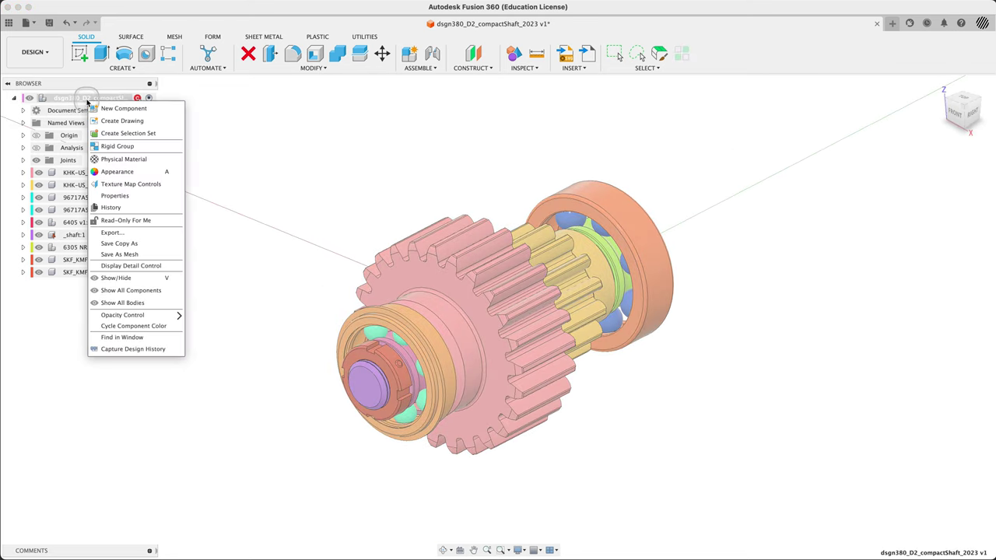
click(155, 351)
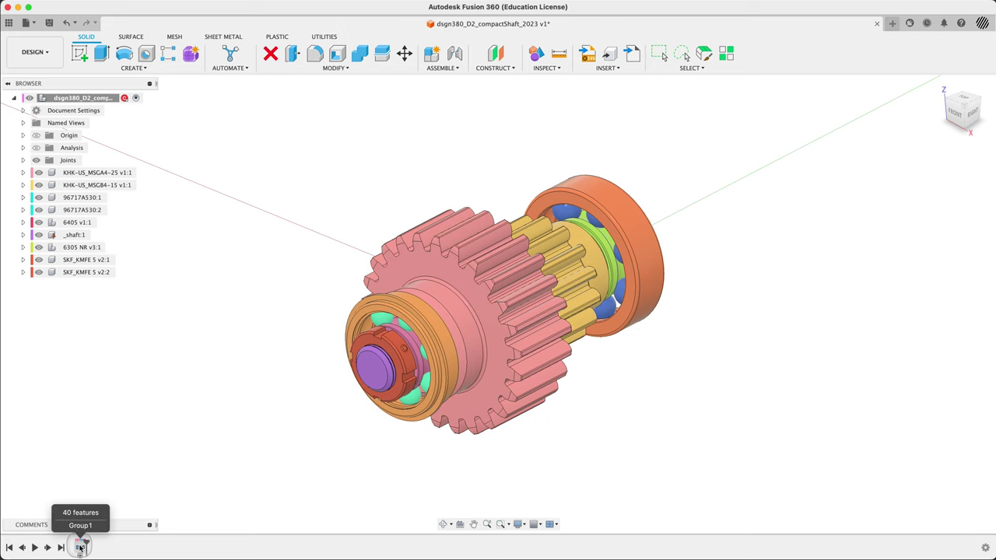
shift+middle_drag(256, 422, 123, 495)
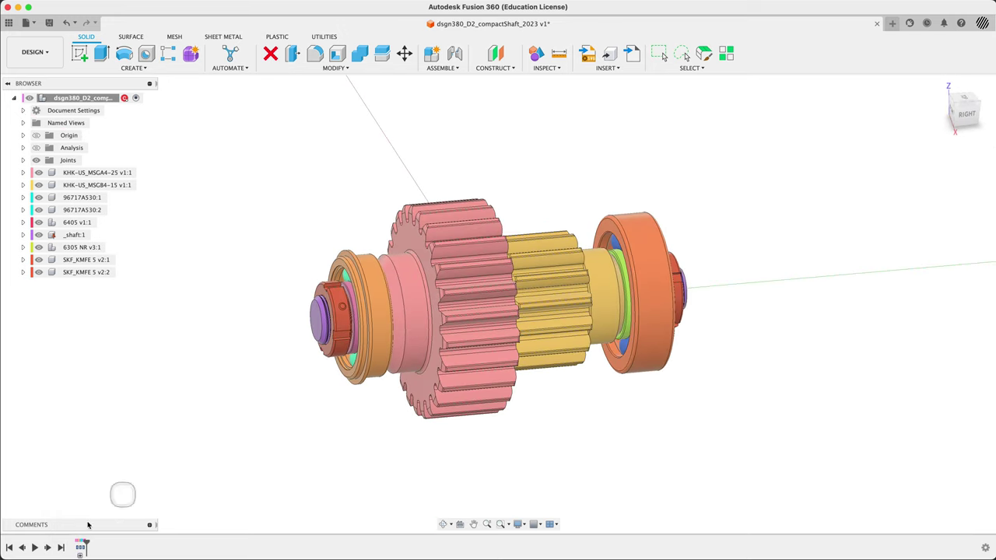
Save all components as a selection set named 'import', then clear the selection.
click(82, 547)
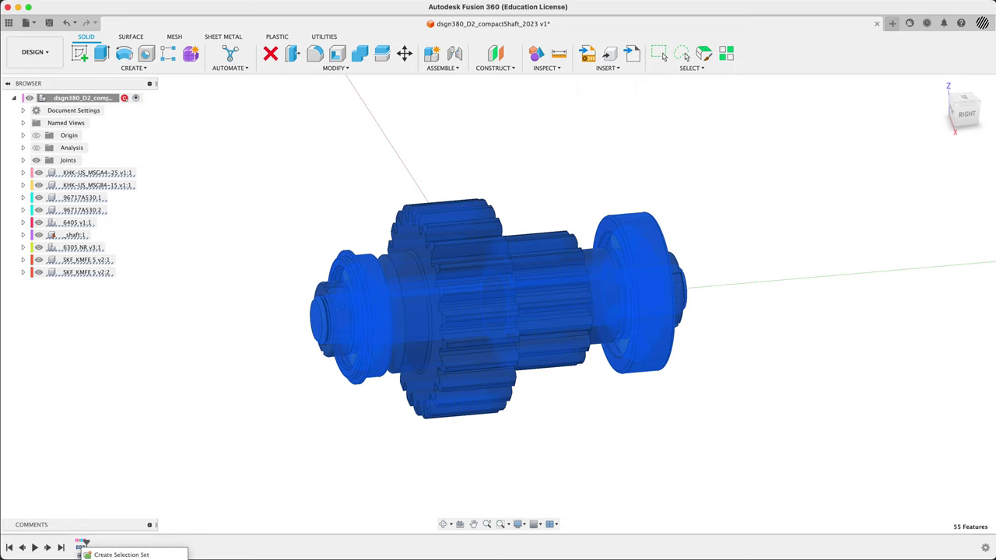
click(83, 545)
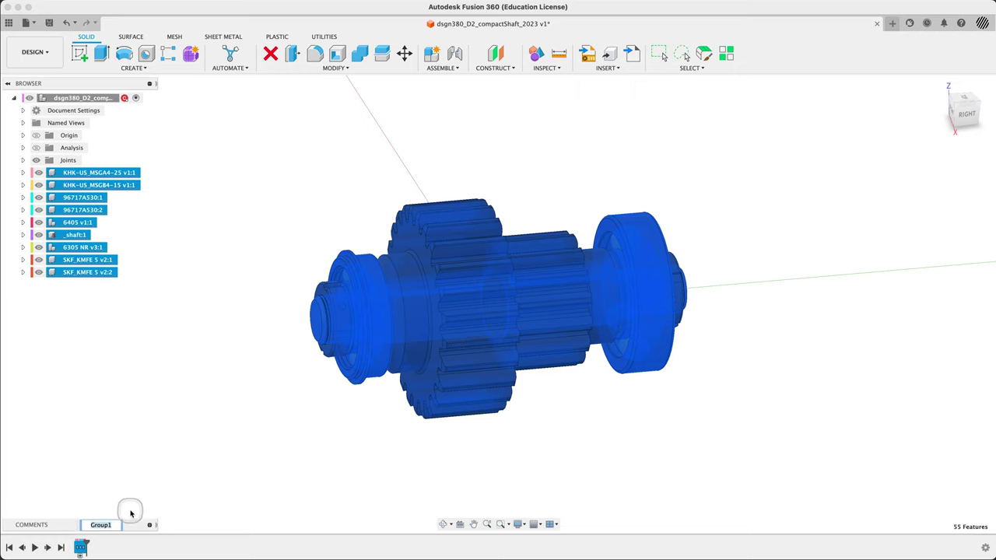
text(import)
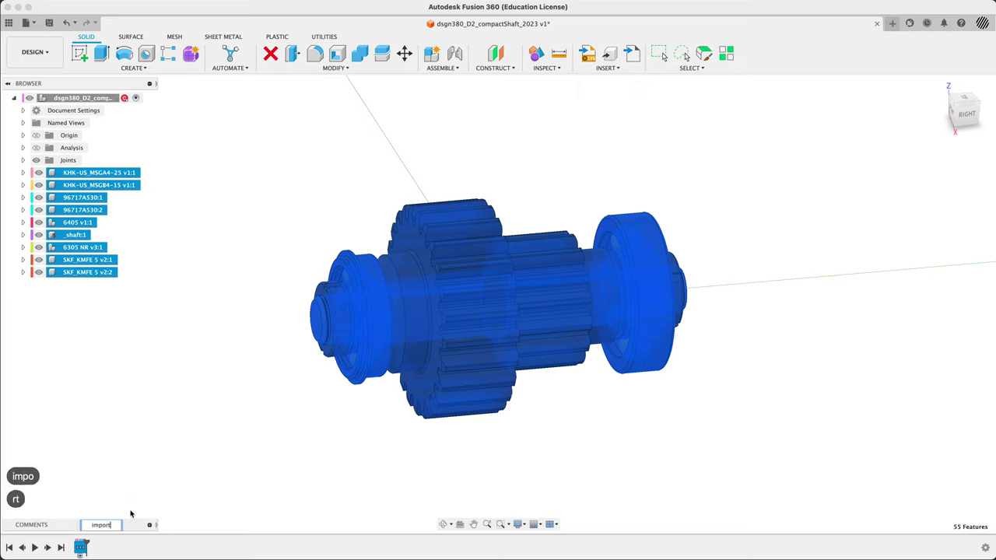
key(Return)
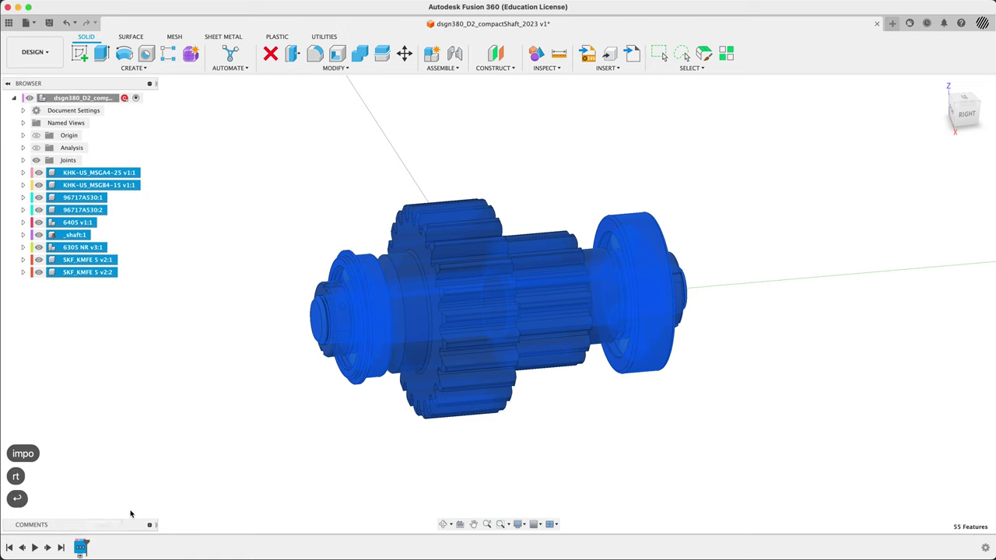
click(131, 514)
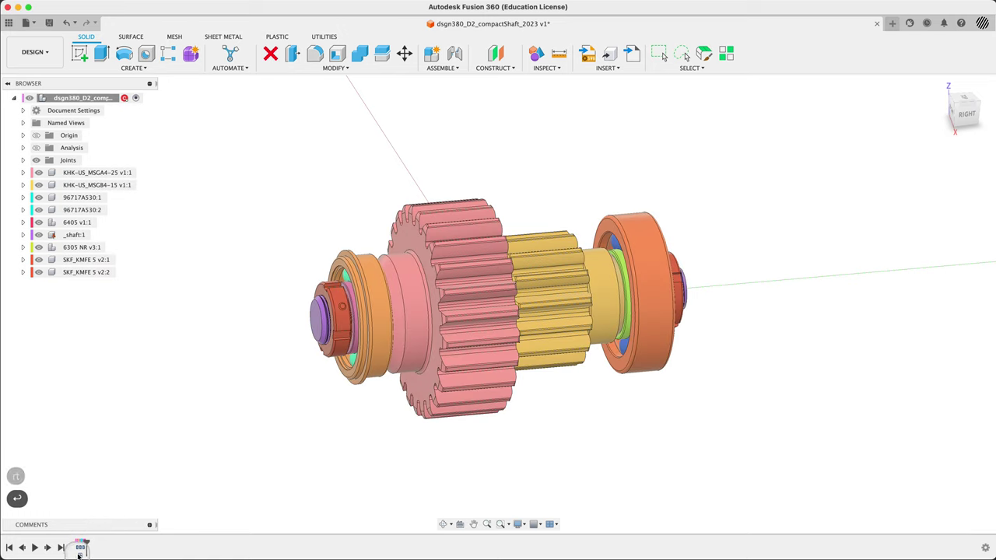
click(166, 478)
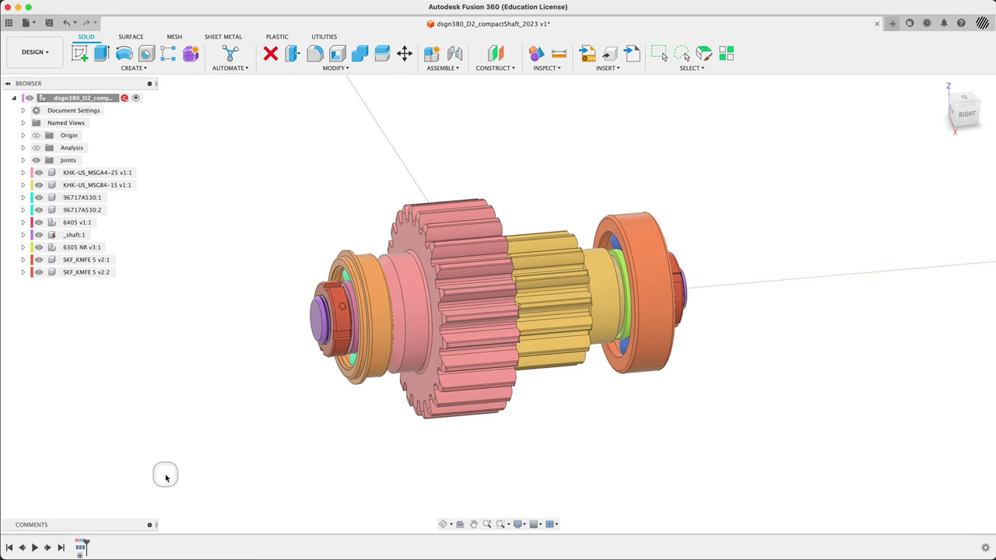
shift+middle_drag(166, 476, 196, 420)
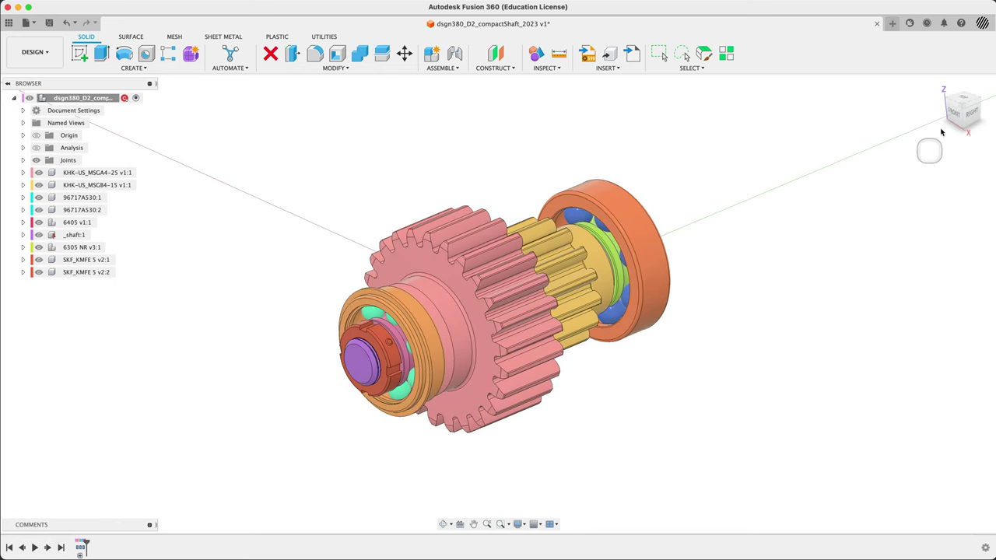
mouse_move(979, 102)
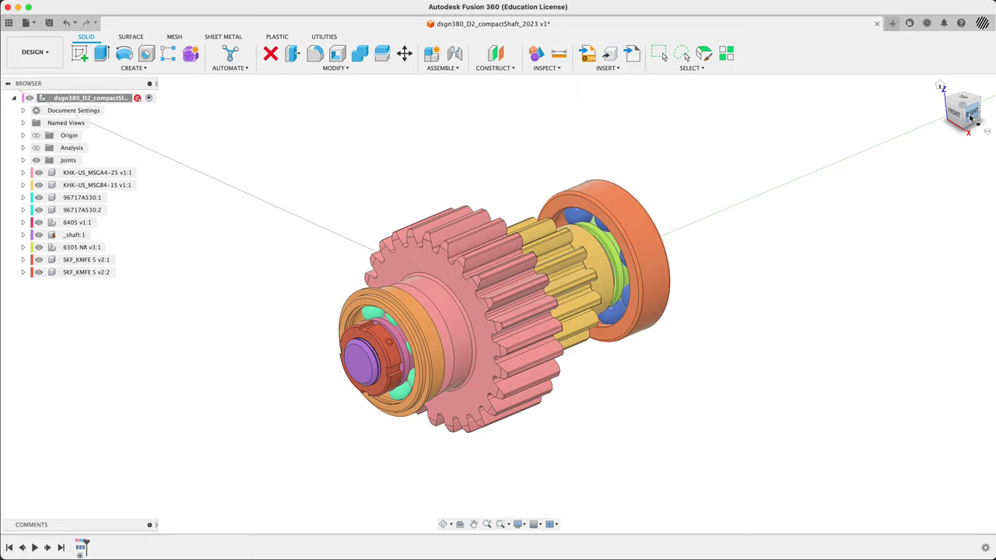
click(970, 115)
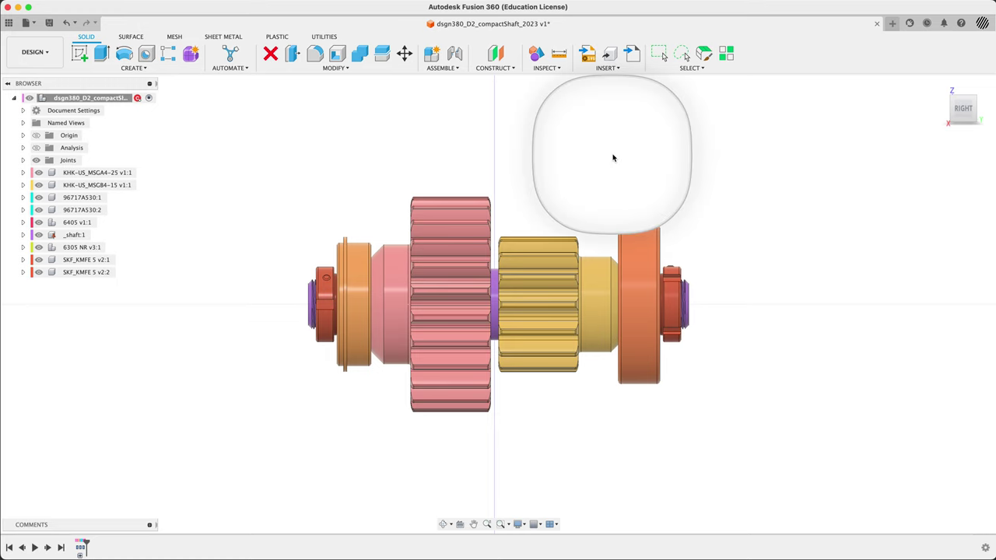
Cycle through display styles Ctrl+4 to Ctrl+9, ending on Ctrl+8 wireframe.
key(ctrl+4)
key(ctrl+5)
key(ctrl+6)
key(ctrl+7)
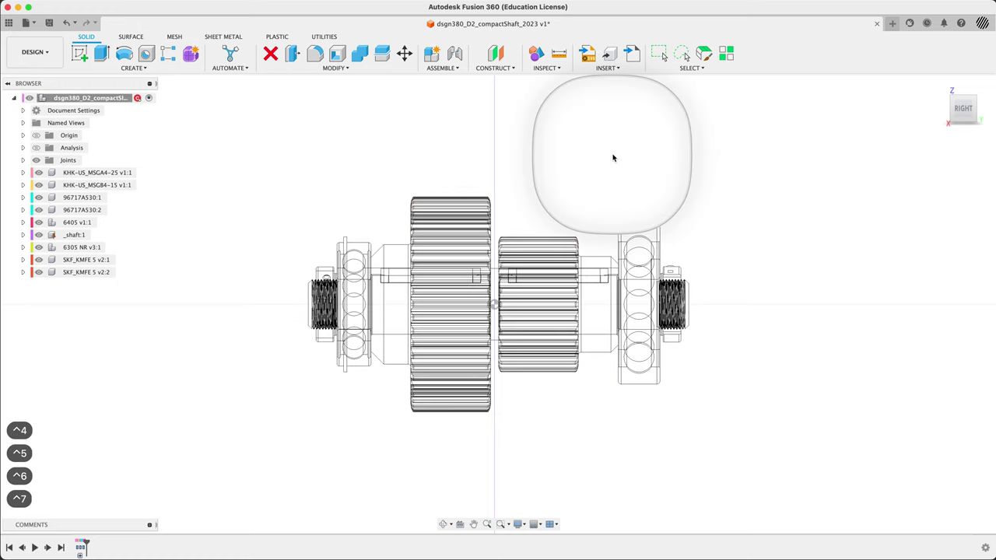
key(ctrl+8)
key(ctrl+9)
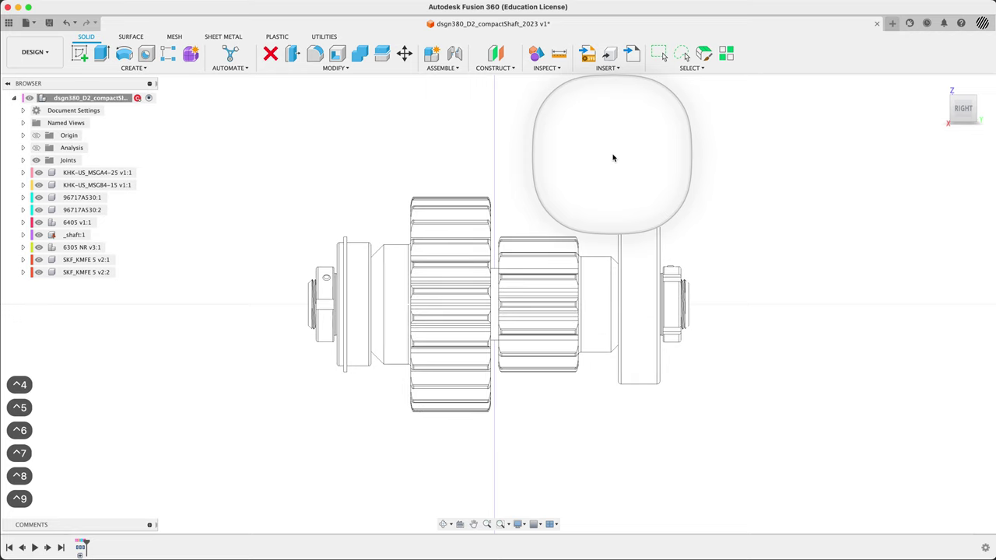
key(ctrl+8)
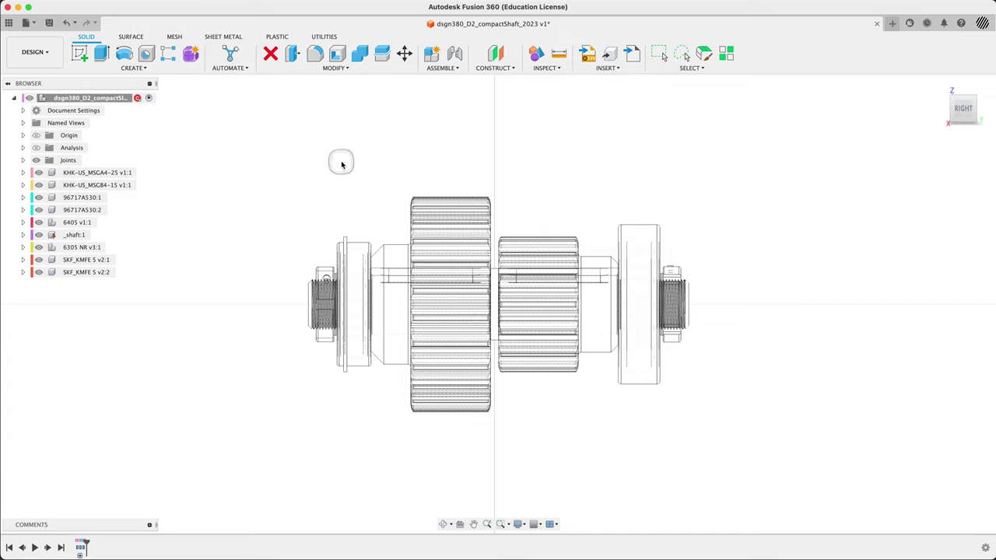
Orbit the model and select the bearing's outer ring face and small inner face.
mouse_move(331, 169)
shift+middle_down()
mouse_move(307, 160)
mouse_move(327, 162)
mouse_move(339, 179)
shift+middle_up()
shift+middle_drag(734, 272, 718, 245)
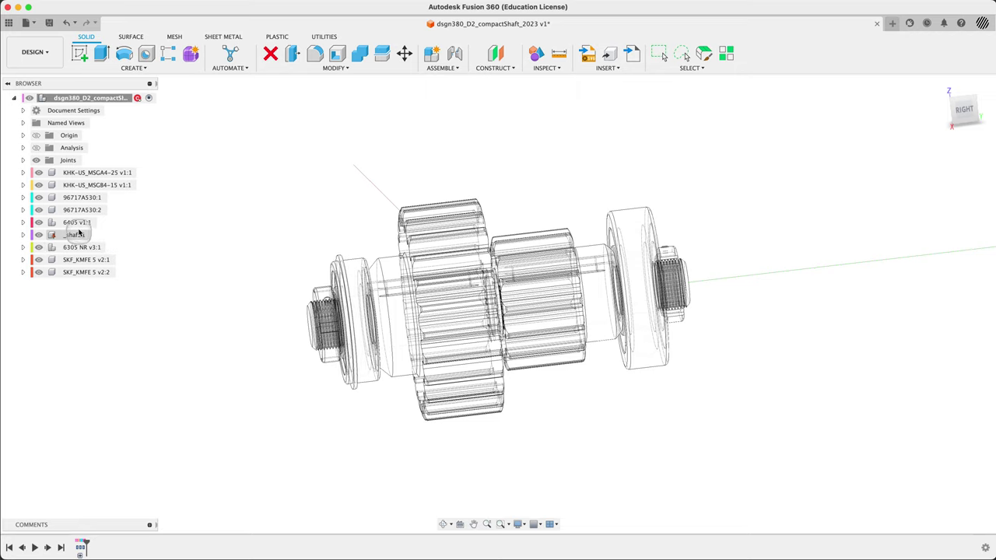
click(354, 310)
shift+middle_drag(265, 199, 307, 200)
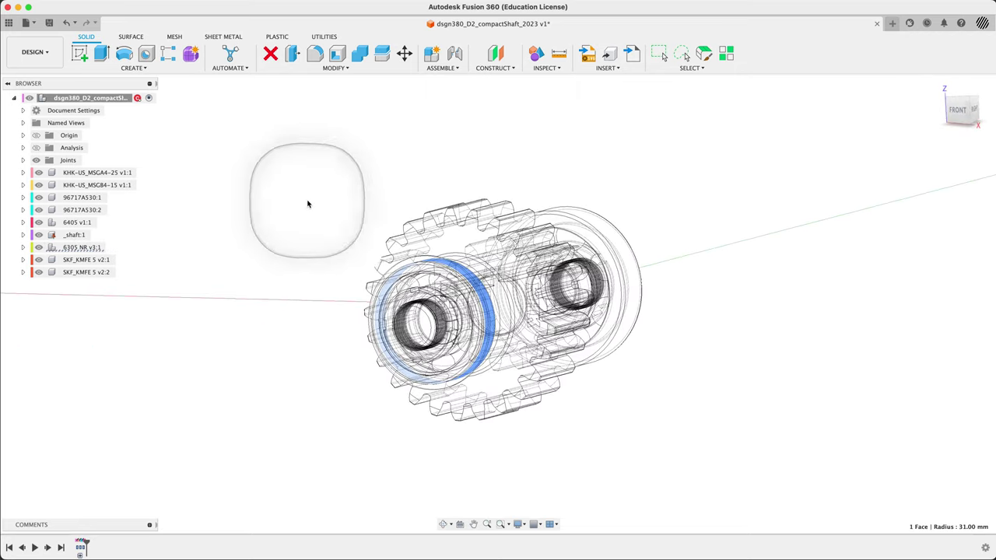
scroll(389, 265, down, 2)
scroll(413, 288, up, 8)
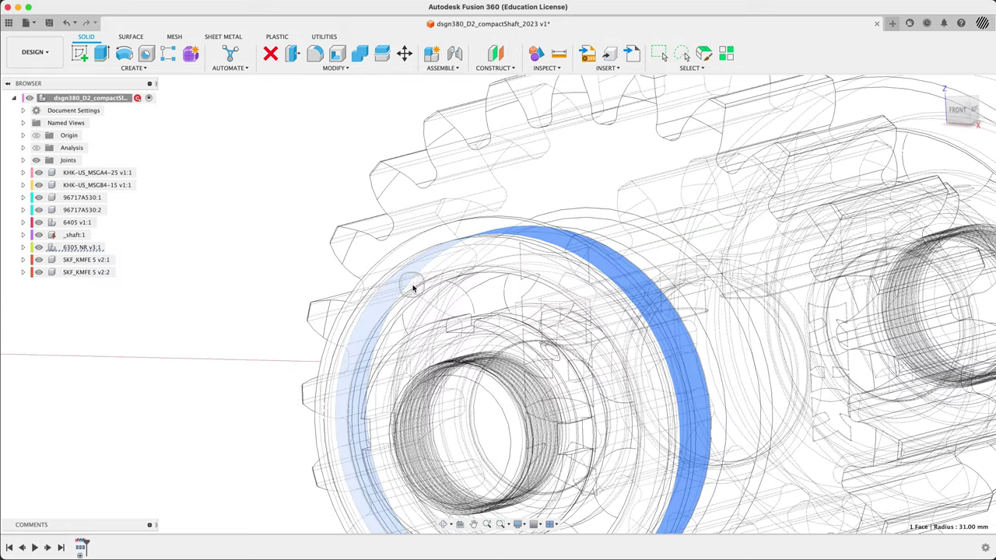
scroll(473, 329, up, 5)
click(455, 260)
scroll(470, 250, down, 2)
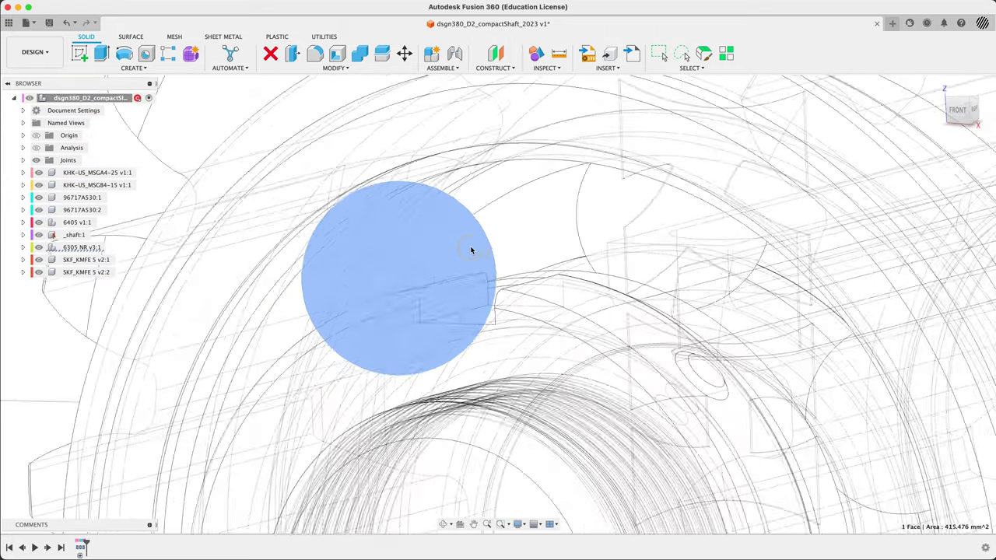
scroll(471, 250, down, 5)
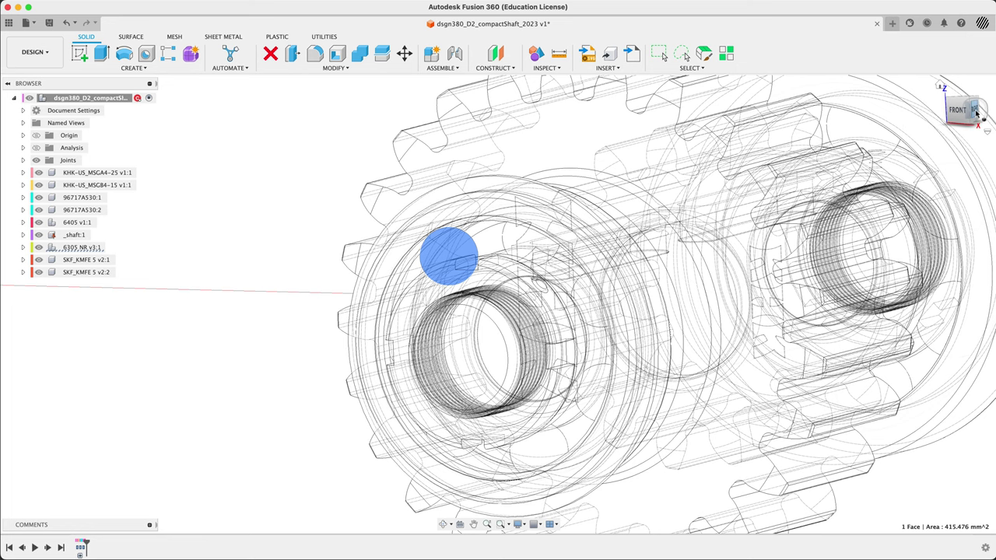
View the model flat from the right in wireframe (Ctrl+7) and clear the selection.
click(973, 111)
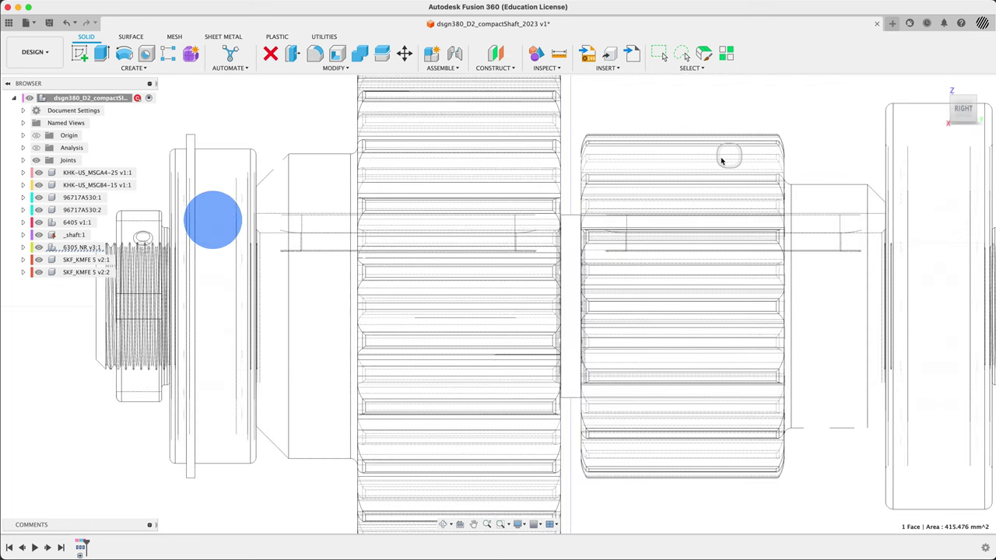
scroll(633, 178, down, 4)
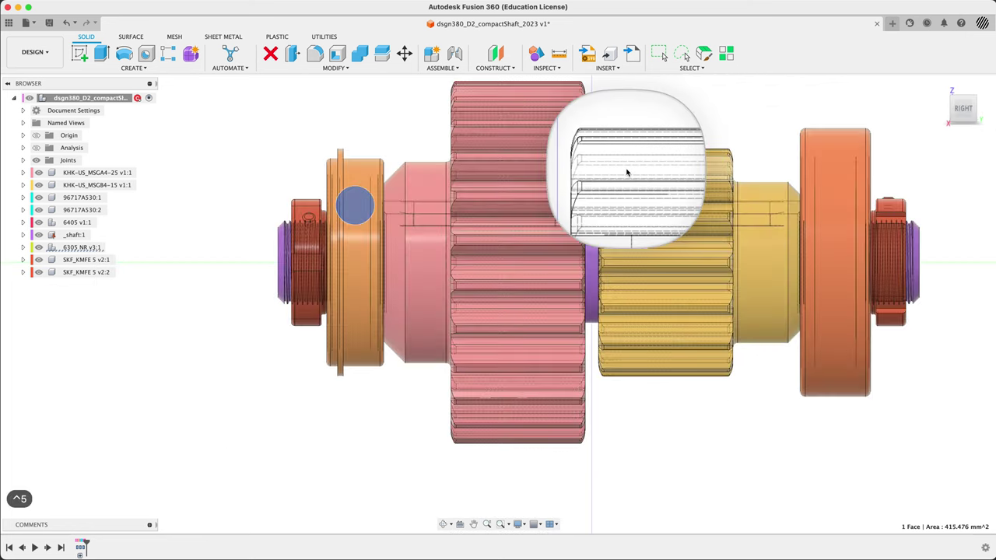
key(ctrl+6)
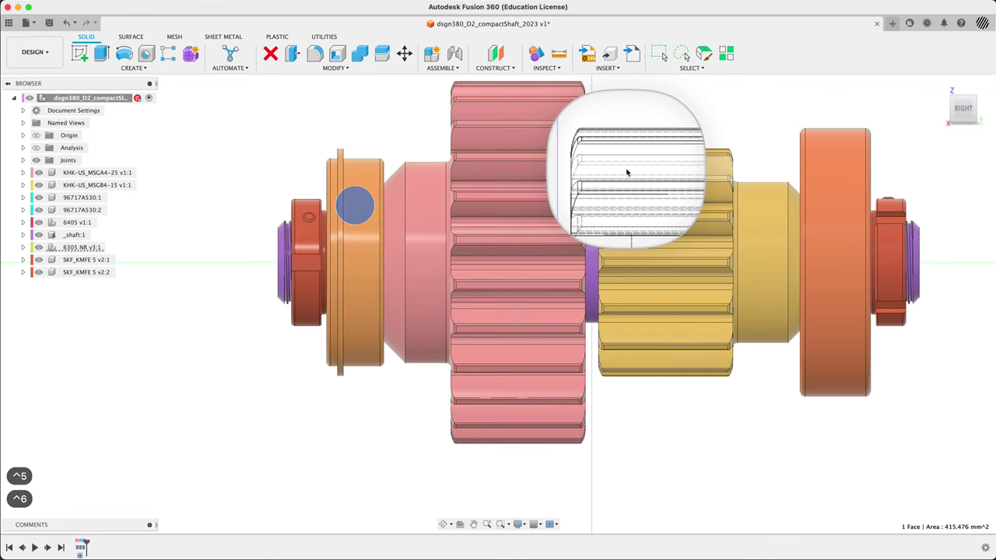
key(ctrl+7)
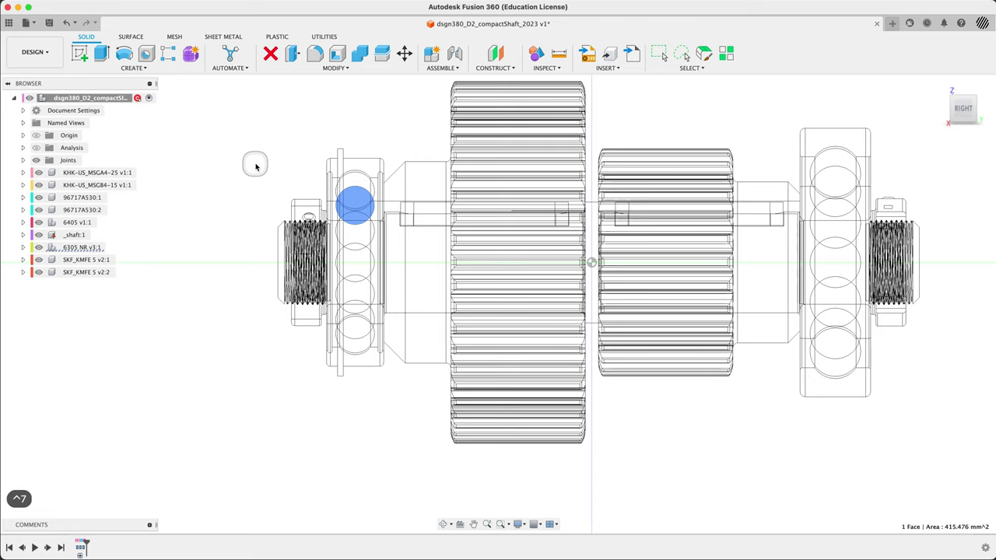
click(257, 166)
click(415, 213)
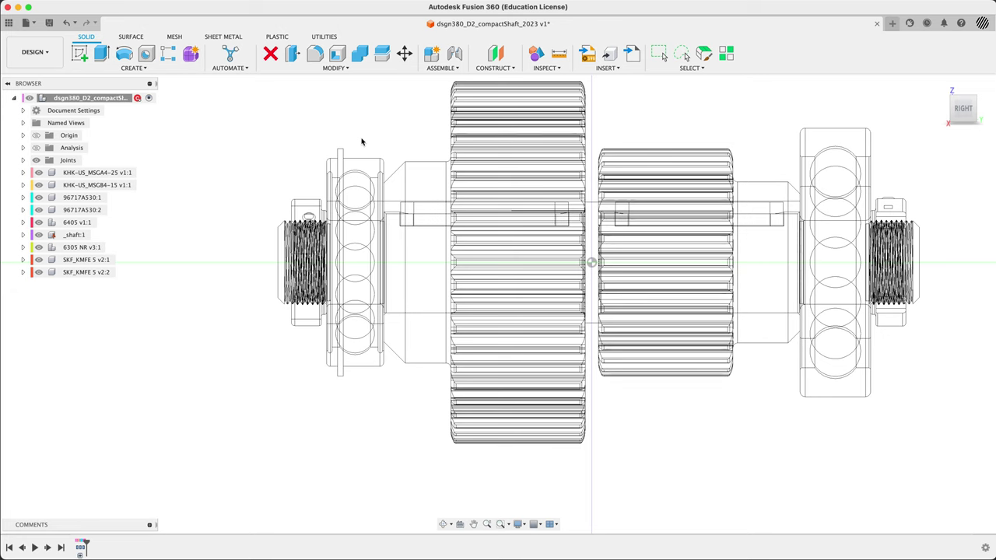
scroll(240, 267, down, 3)
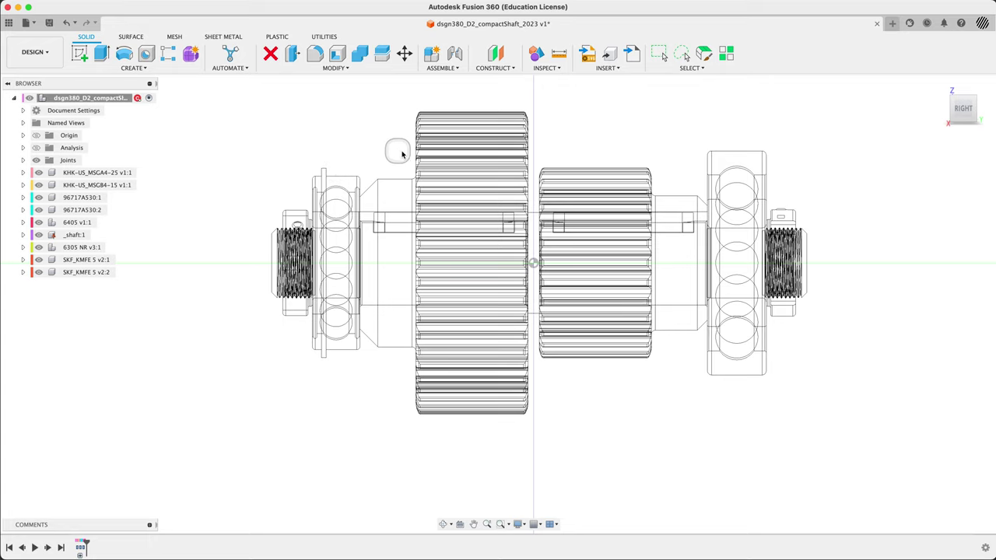
scroll(405, 153, down, 2)
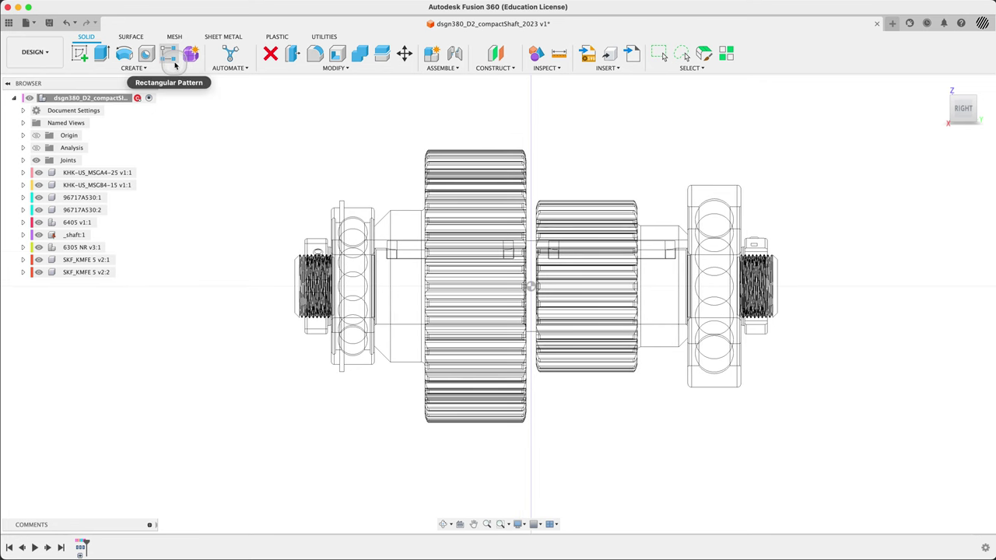
Measure the distance between the left and right bearing edges.
click(559, 53)
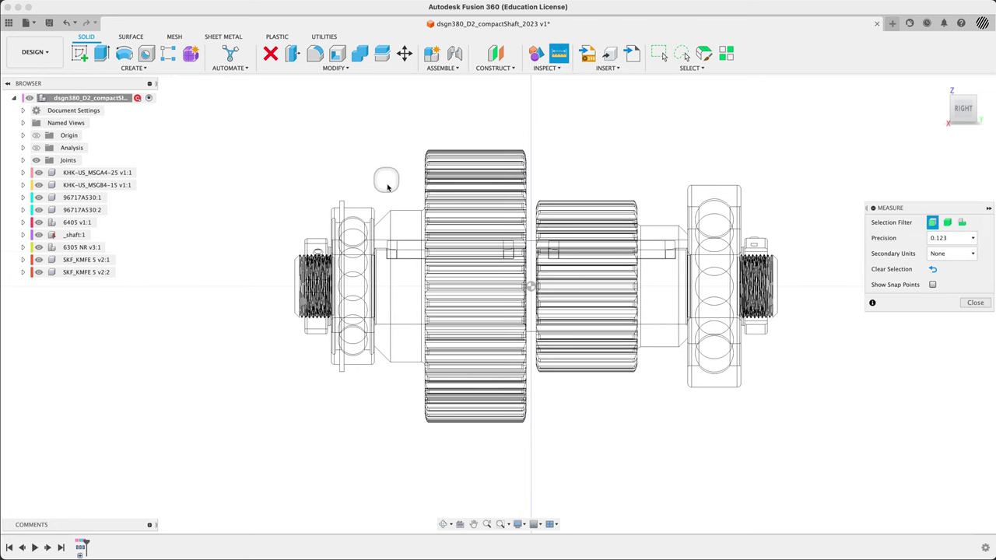
click(389, 218)
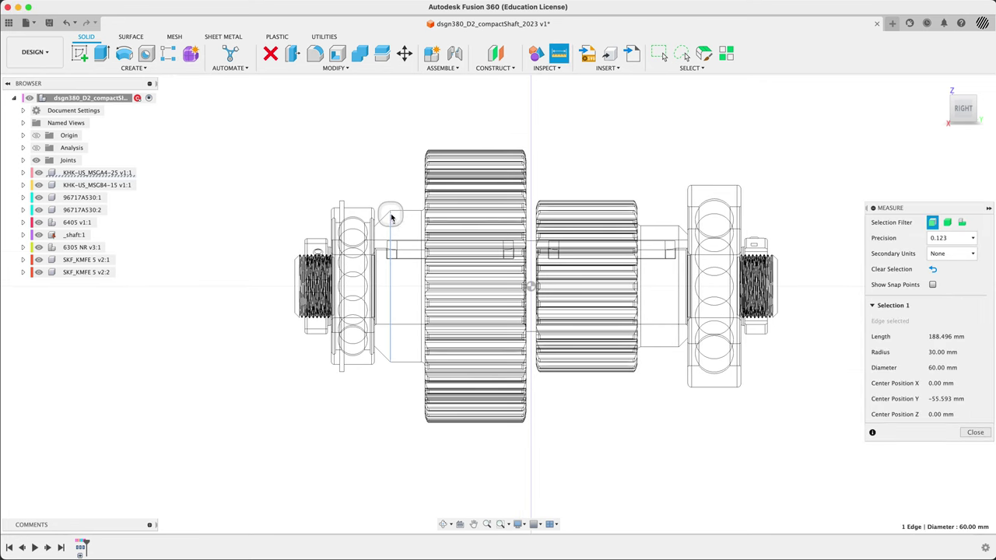
click(678, 236)
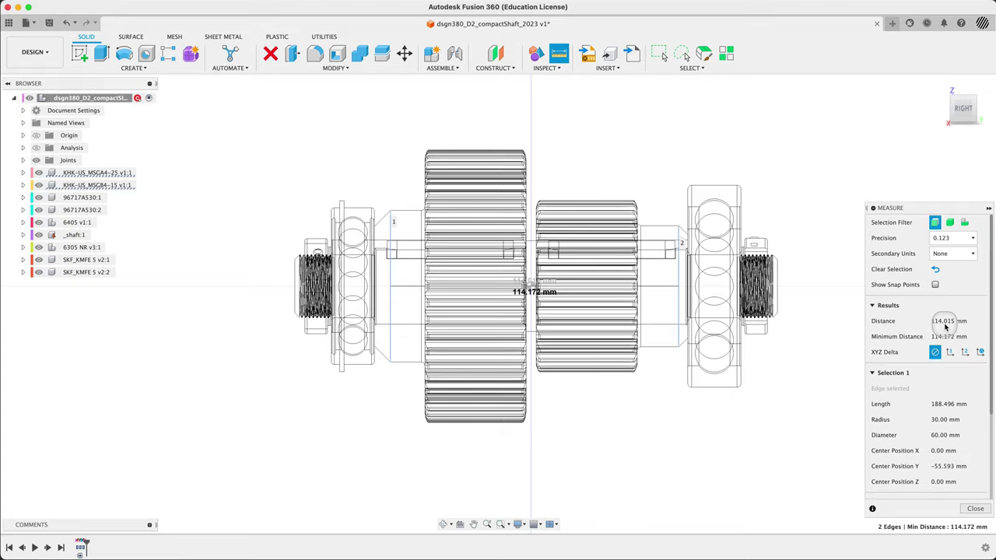
click(740, 138)
Measure the 40.00 mm gap between the gear faces, close Measure, return home.
shift+middle_drag(391, 156, 410, 178)
click(427, 210)
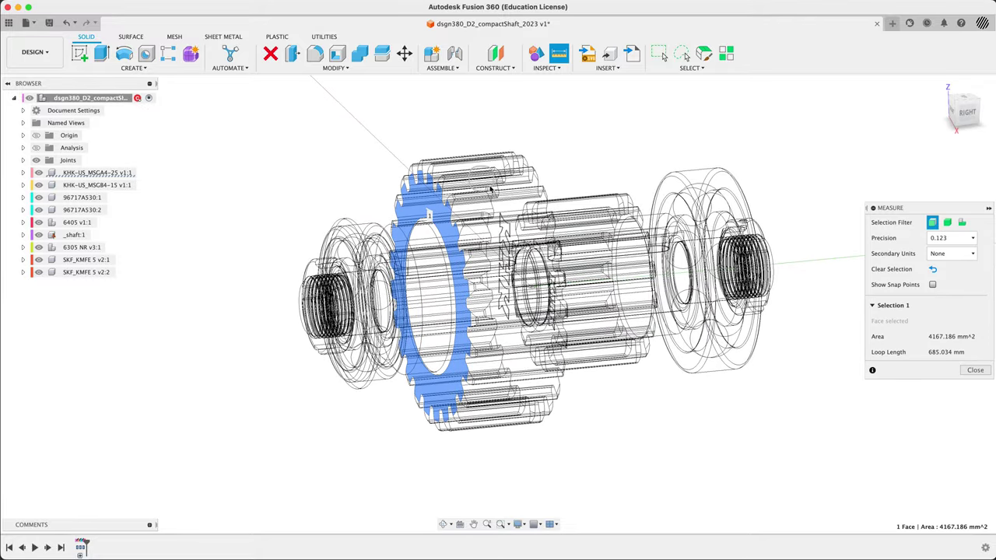
shift+middle_drag(604, 164, 509, 189)
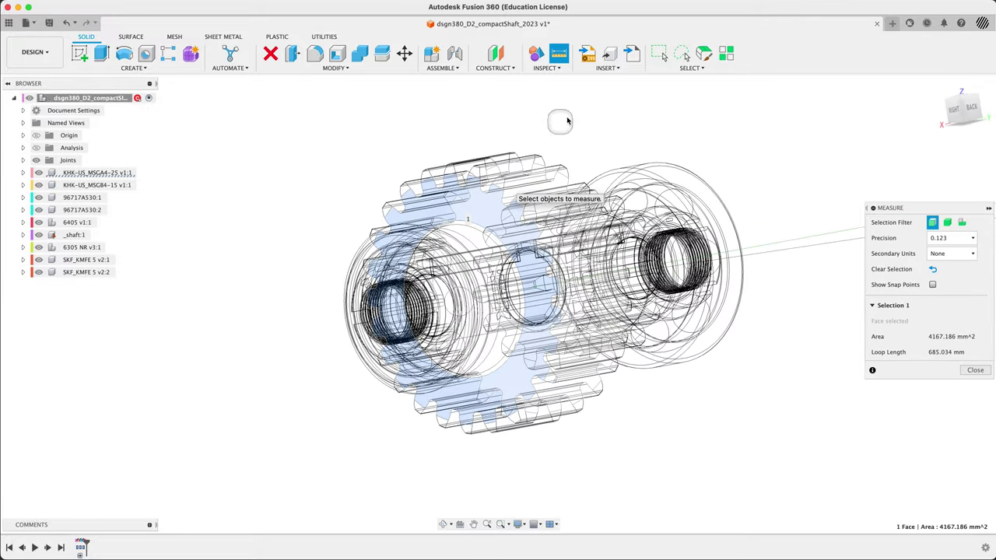
click(569, 118)
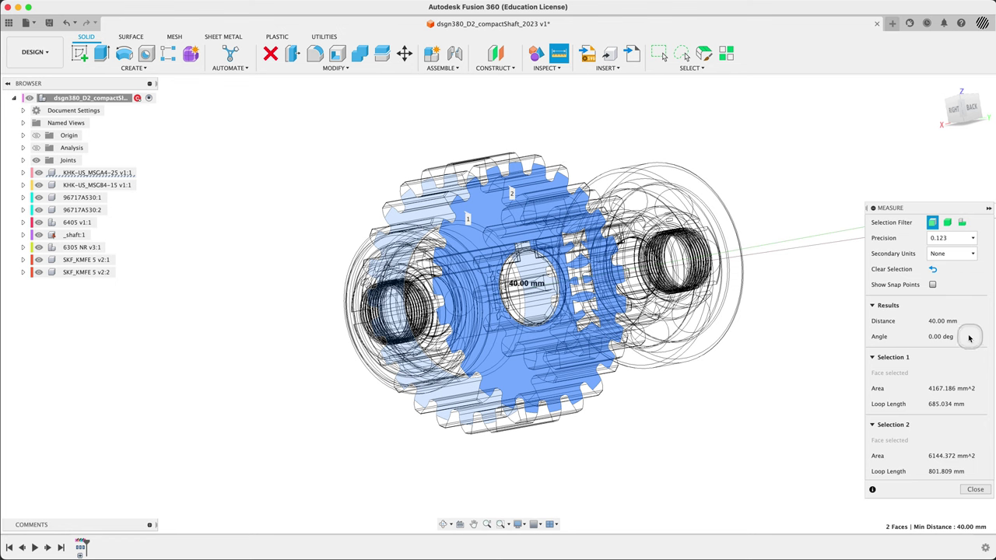
shift+middle_drag(566, 135, 582, 138)
click(853, 151)
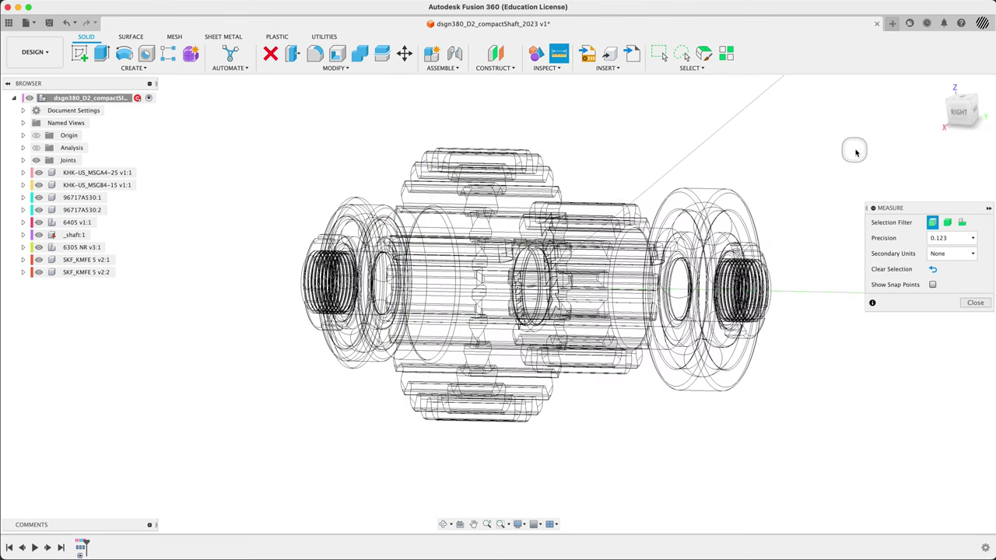
click(973, 302)
click(940, 86)
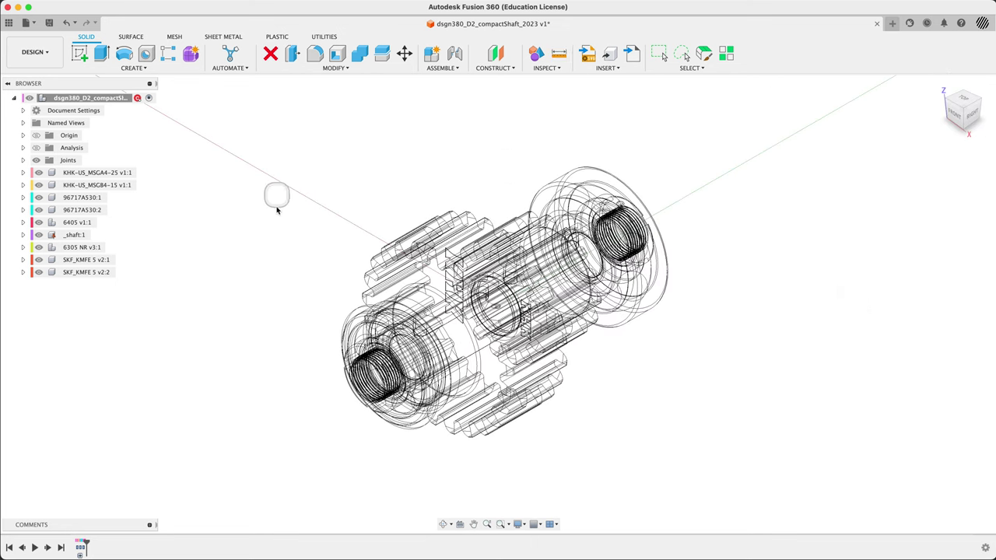
Switch to shaded display (Ctrl+6), view from the right, and turn the section cut back on.
key(ctrl+5)
key(ctrl+6)
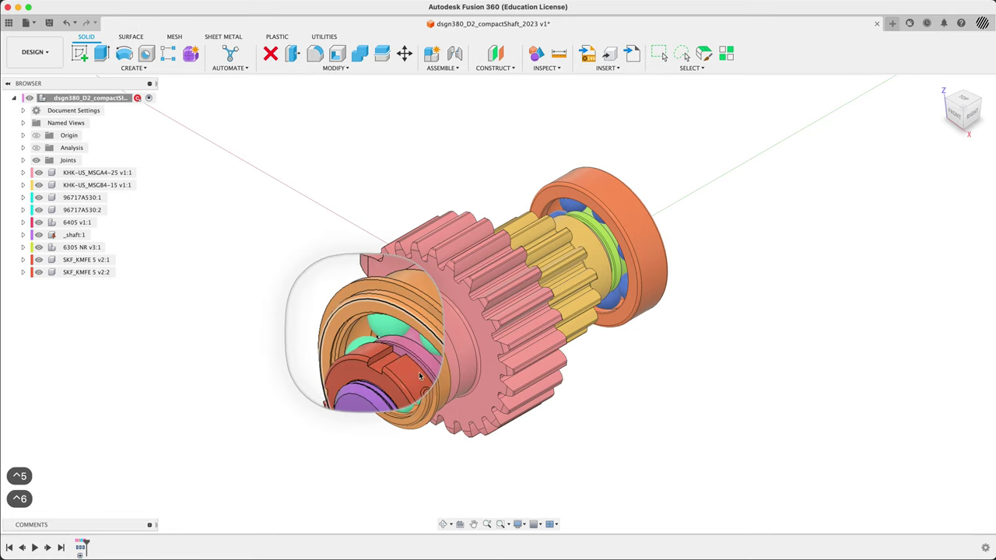
click(295, 280)
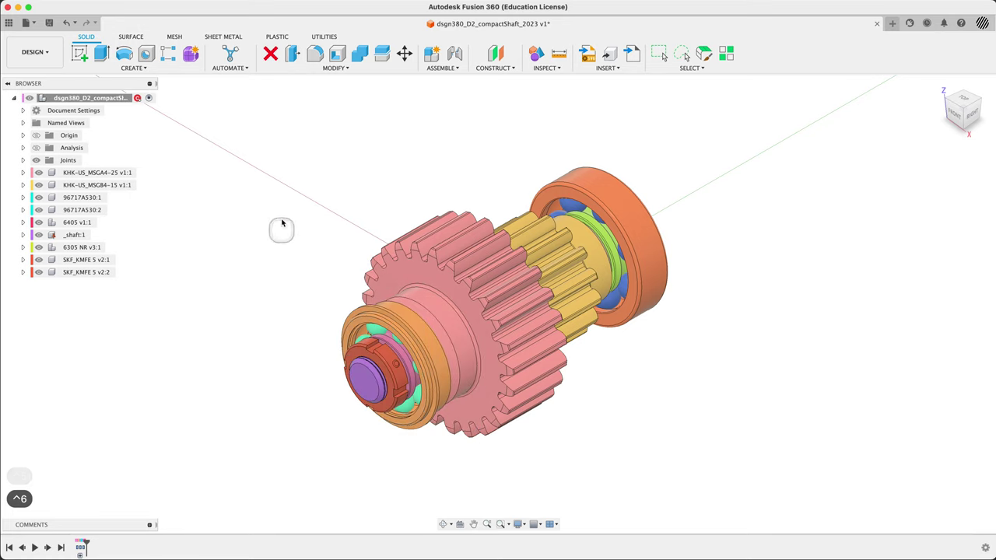
shift+middle_drag(351, 233, 326, 246)
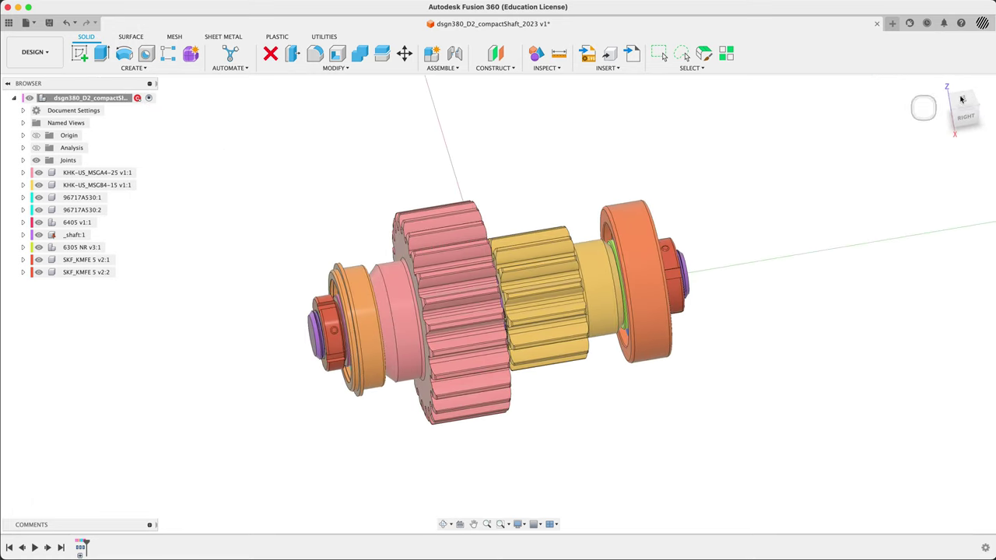
click(962, 123)
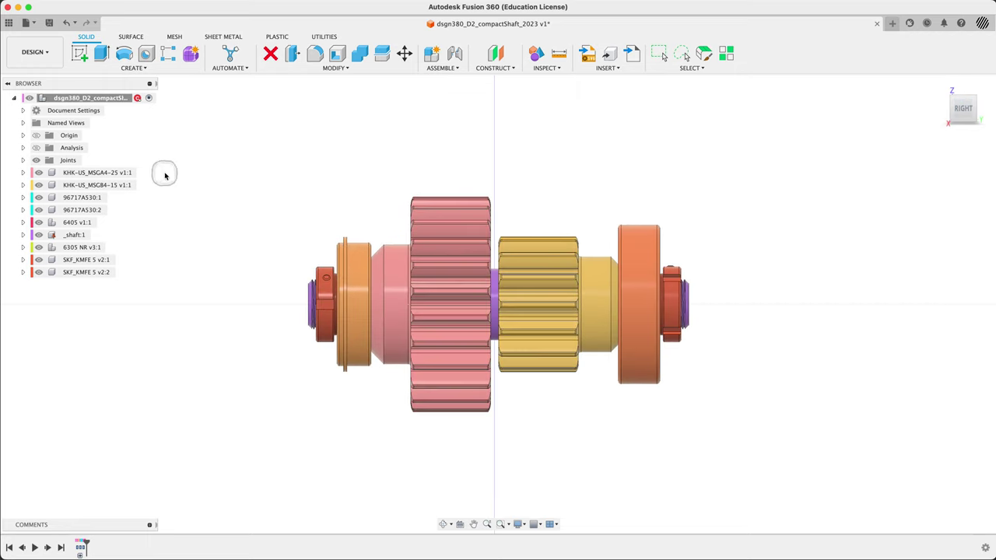
click(37, 148)
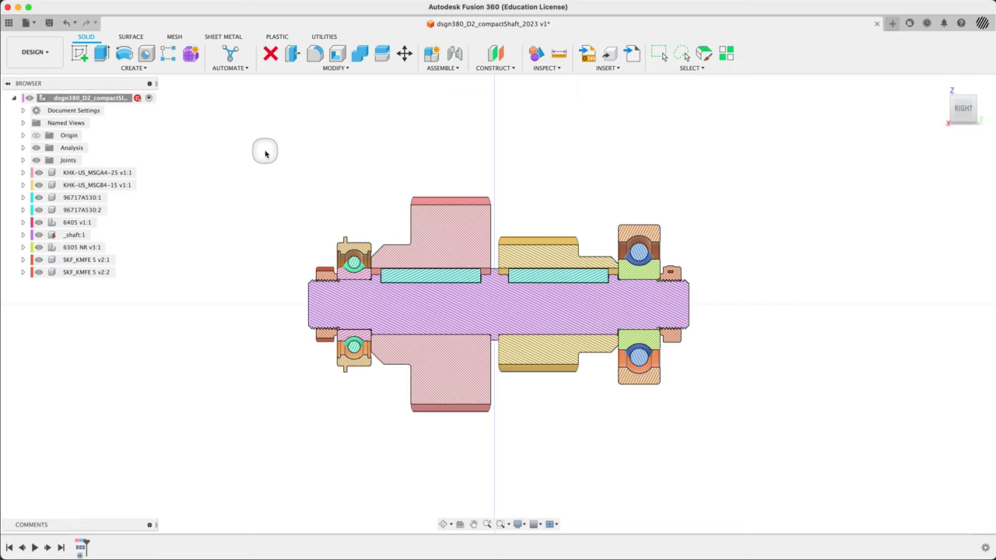
shift+middle_drag(262, 151, 284, 155)
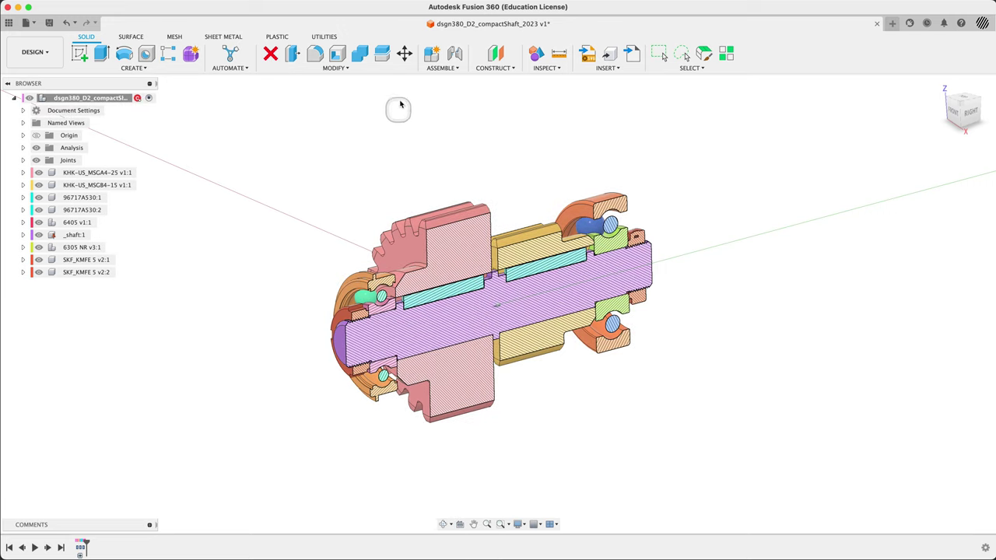
Create a new active component named _housing in the assembly.
click(432, 52)
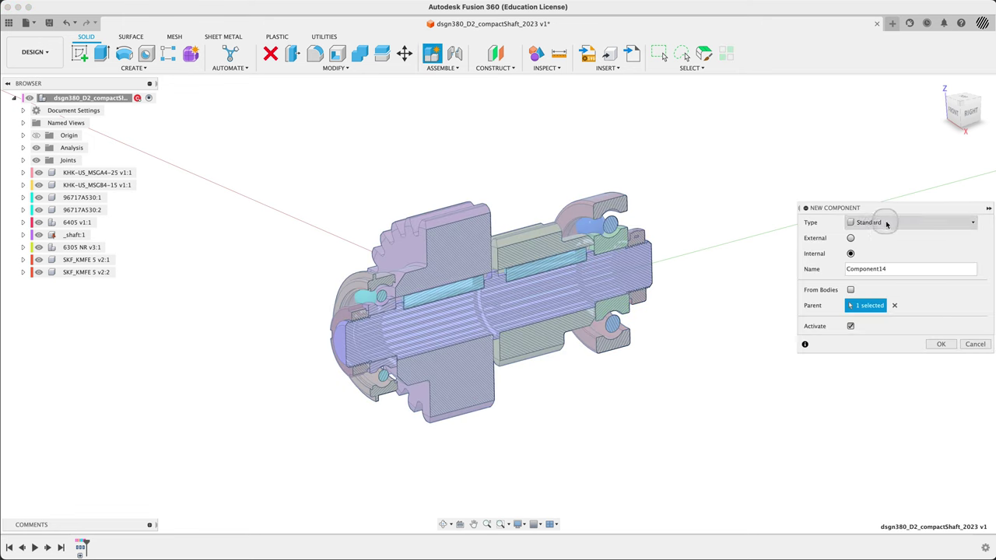
double_click(903, 268)
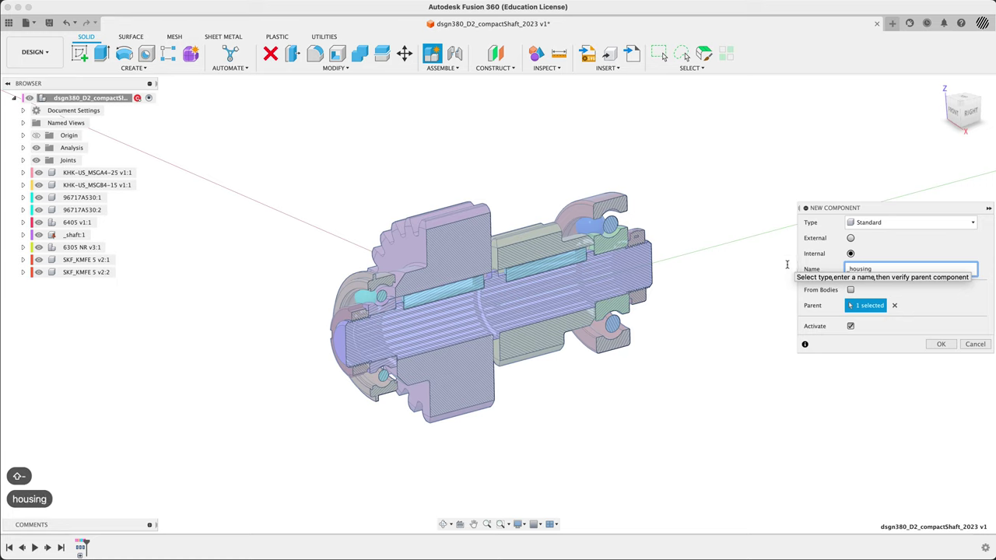
click(940, 345)
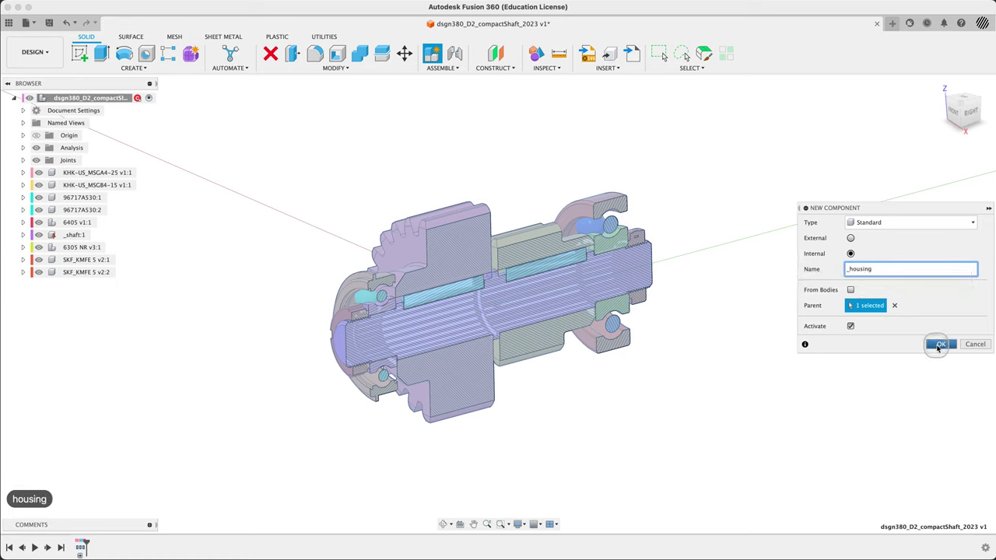
click(850, 326)
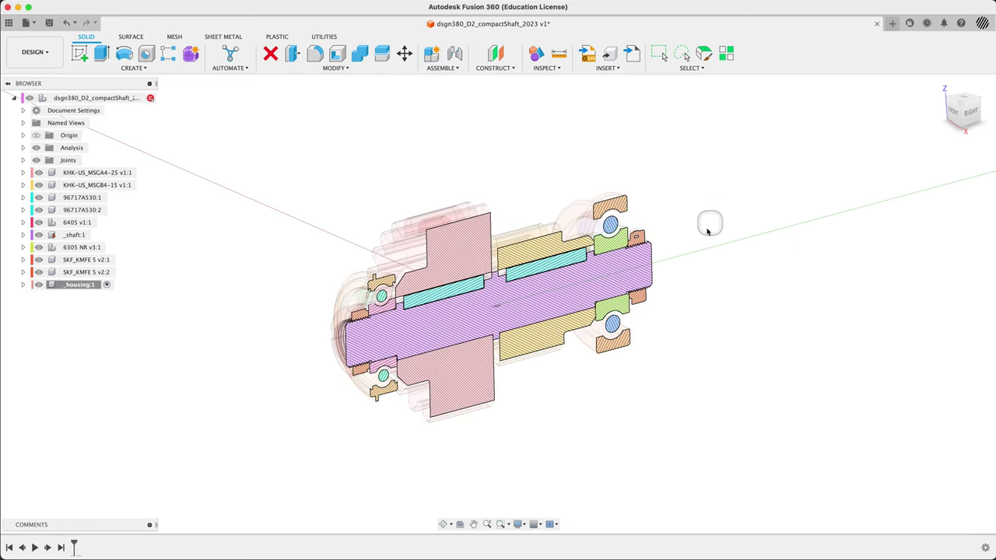
Hide the Analysis section cut and view the whole assembly straight from the right.
shift+middle_drag(266, 211, 223, 234)
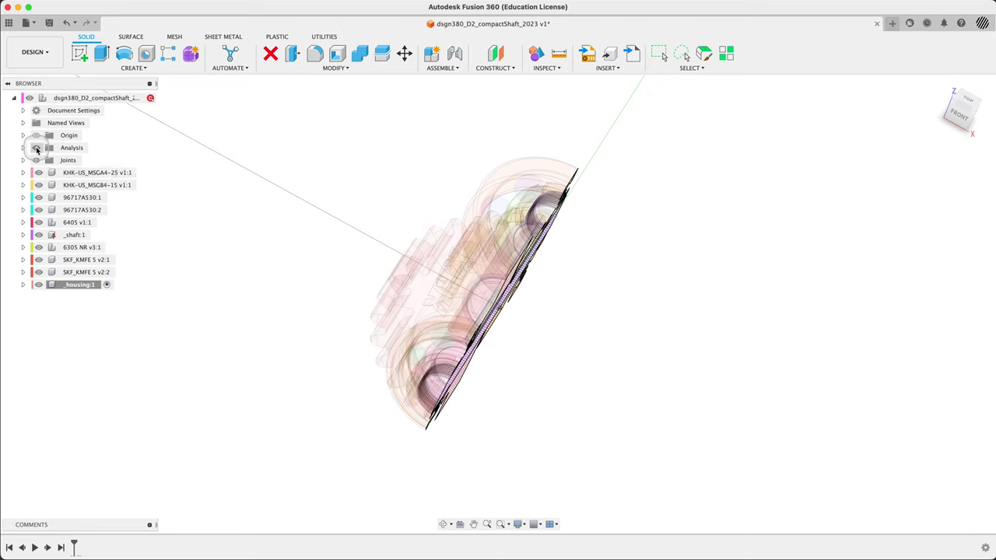
shift+middle_drag(194, 239, 273, 273)
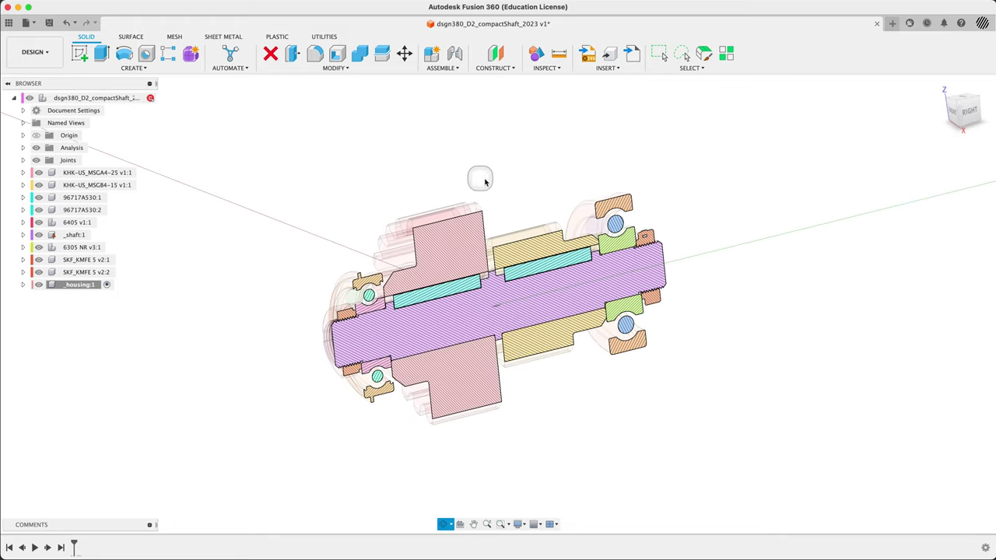
shift+middle_drag(484, 190, 506, 192)
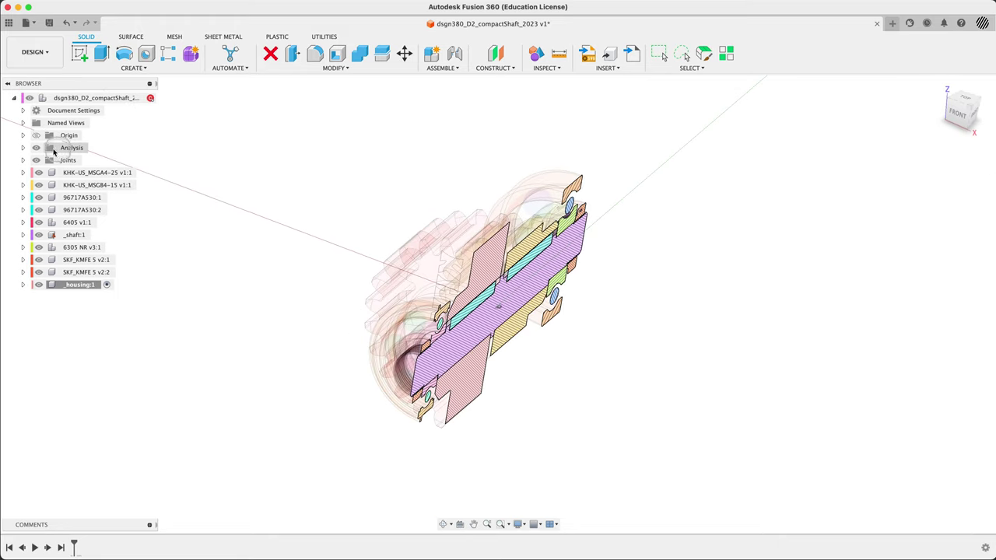
click(35, 147)
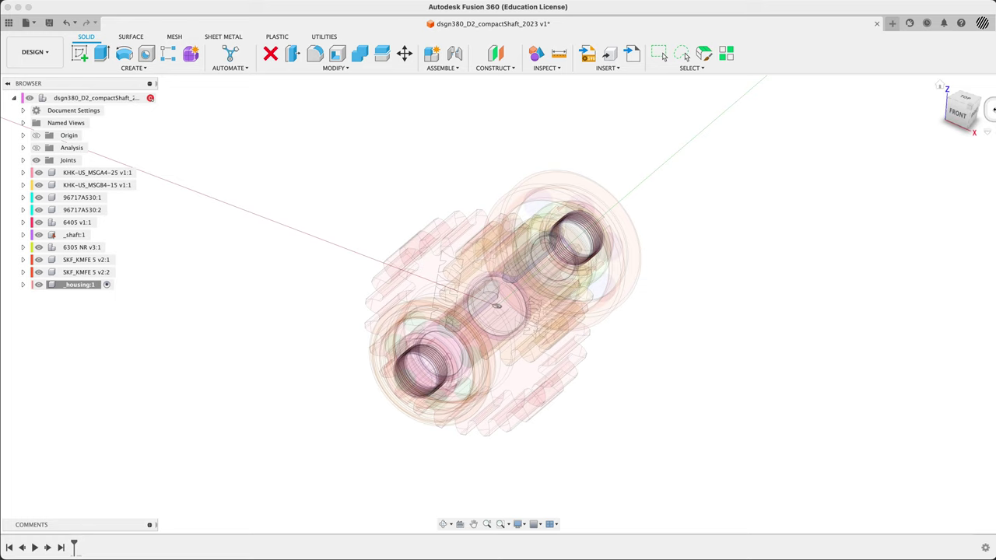
click(976, 117)
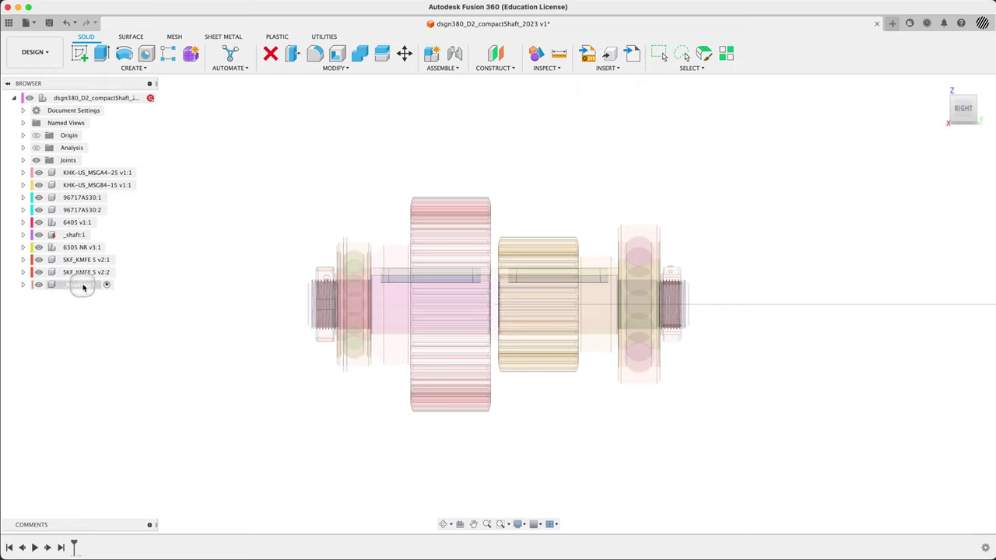
click(190, 53)
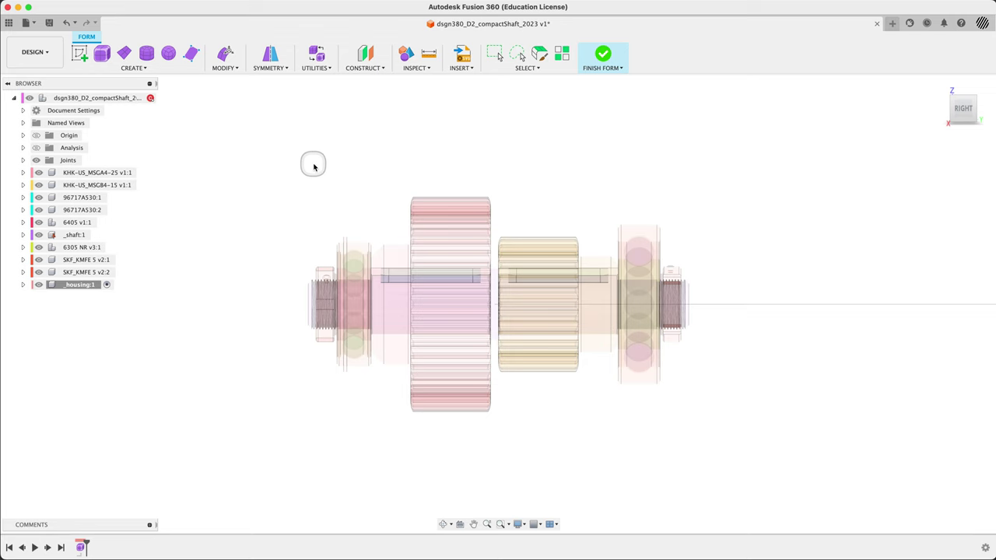
Draw a T-spline box about 192.957 × 163.146 × 163.146 mm centred around the shaft assembly.
shift+middle_drag(314, 166, 345, 179)
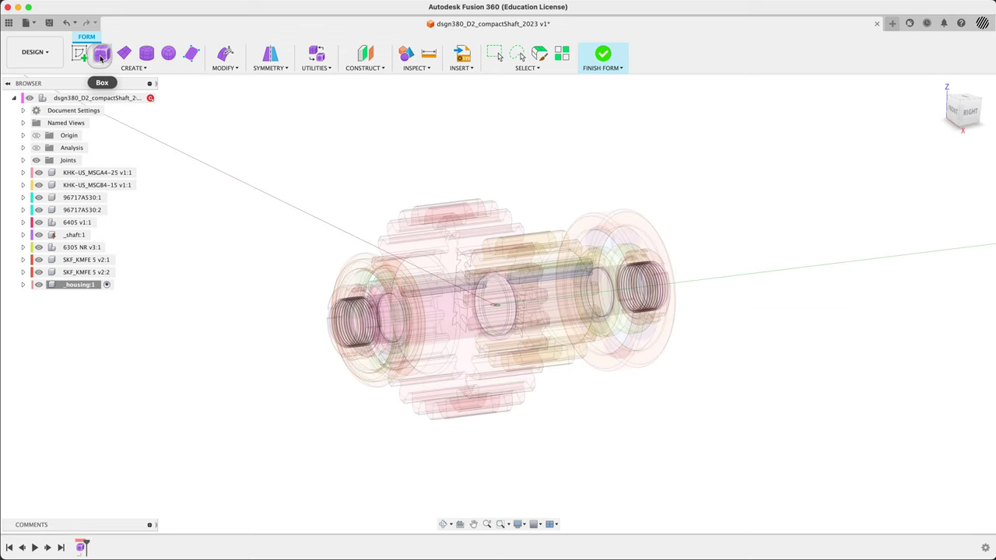
click(135, 68)
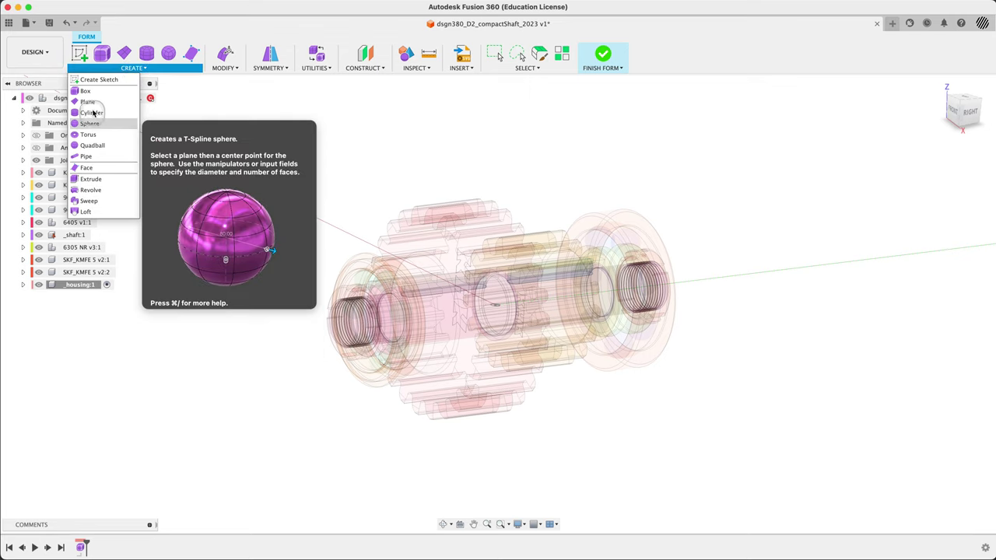
click(88, 91)
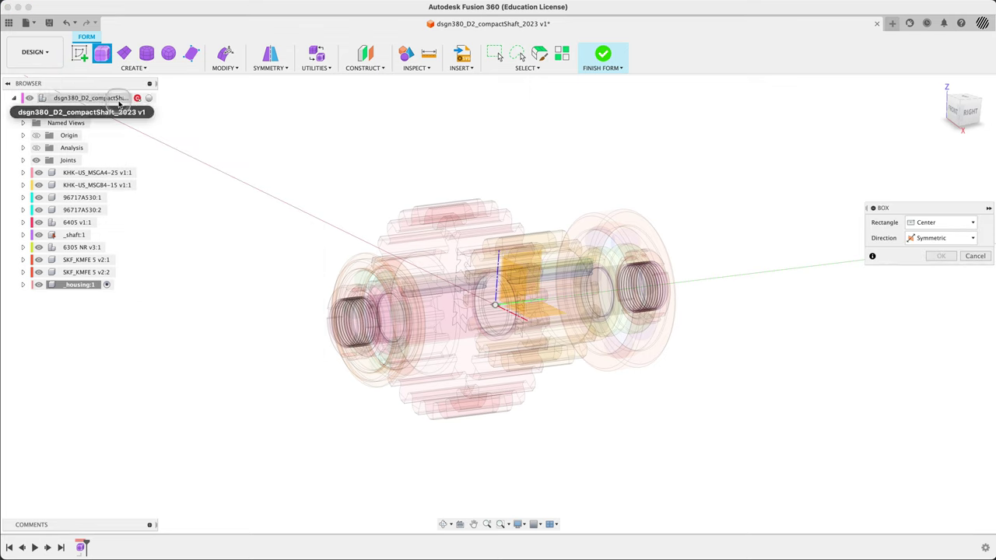
click(549, 311)
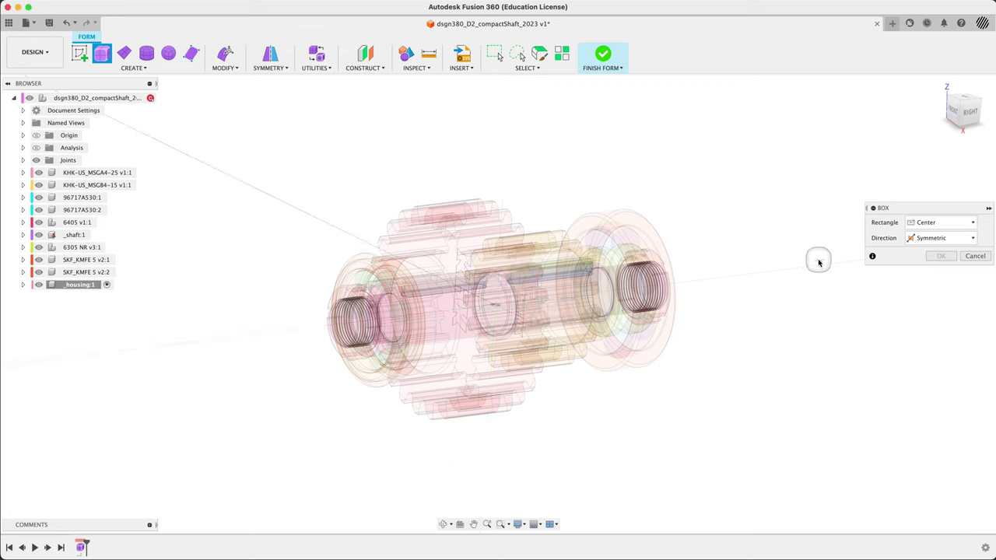
click(502, 310)
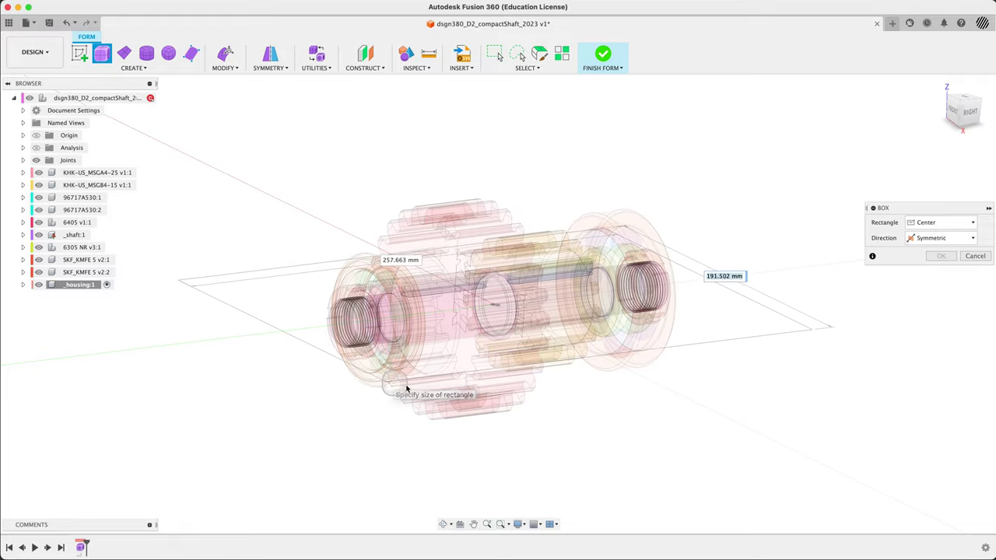
shift+middle_drag(407, 393, 382, 427)
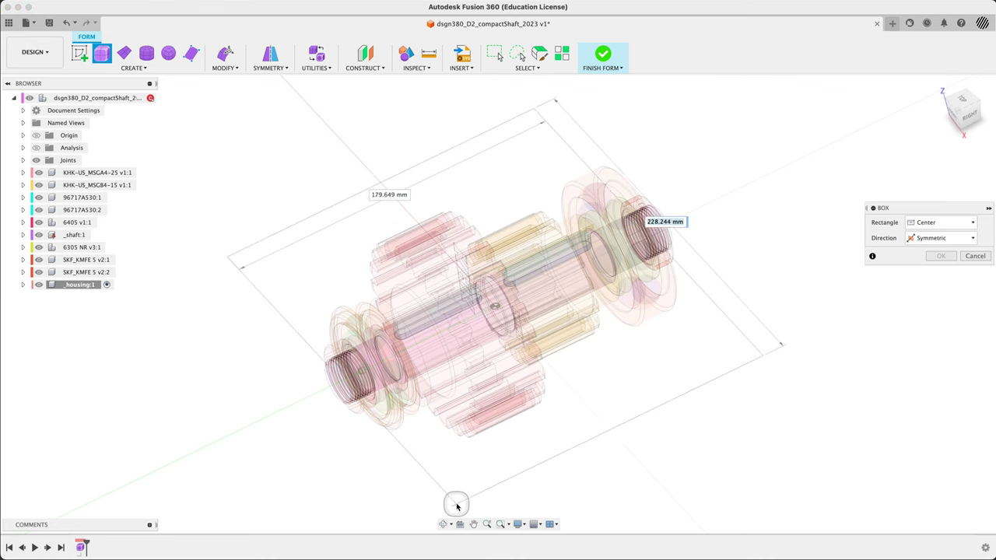
click(435, 480)
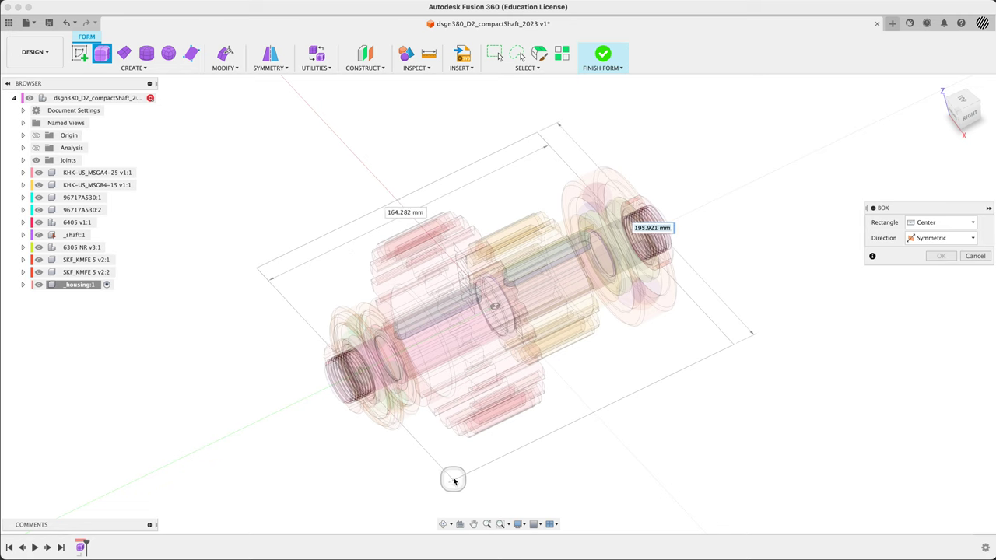
click(454, 480)
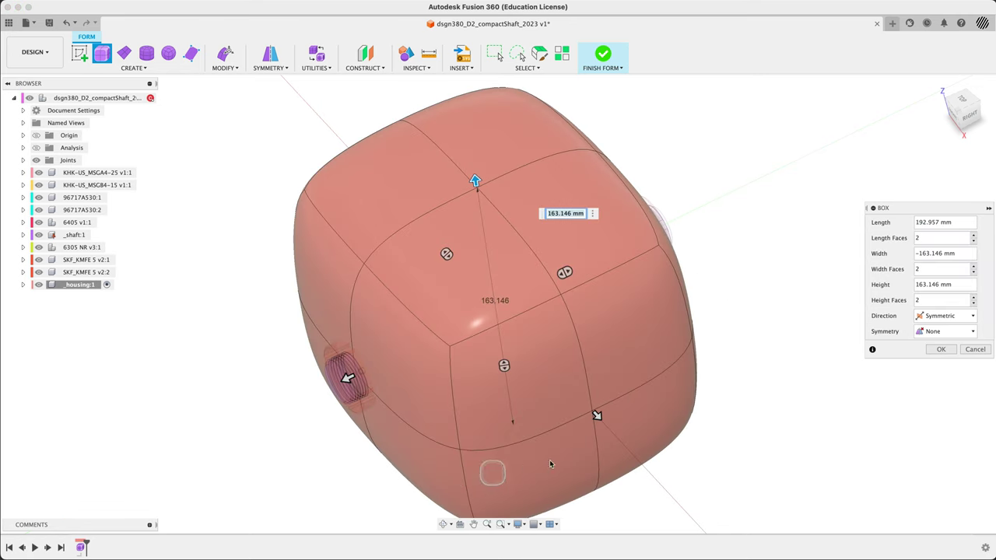
Try the one-sided box direction, then set the box back to symmetric.
click(943, 316)
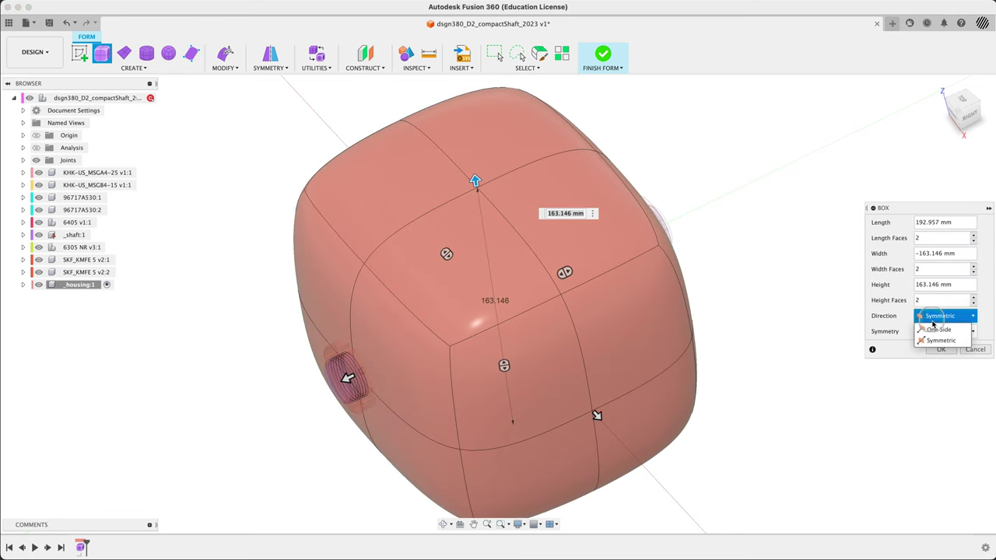
click(936, 330)
shift+middle_drag(830, 384, 809, 365)
click(974, 314)
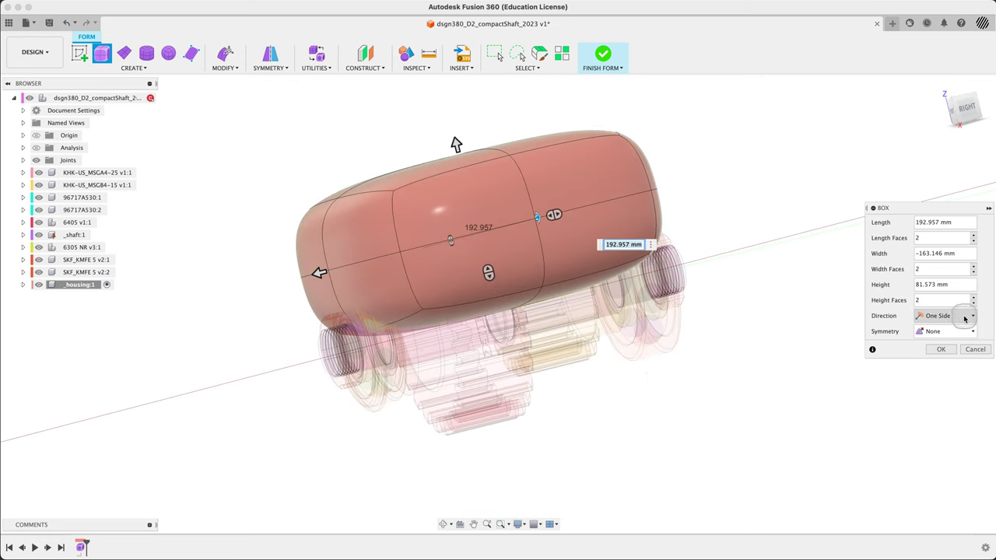
click(934, 340)
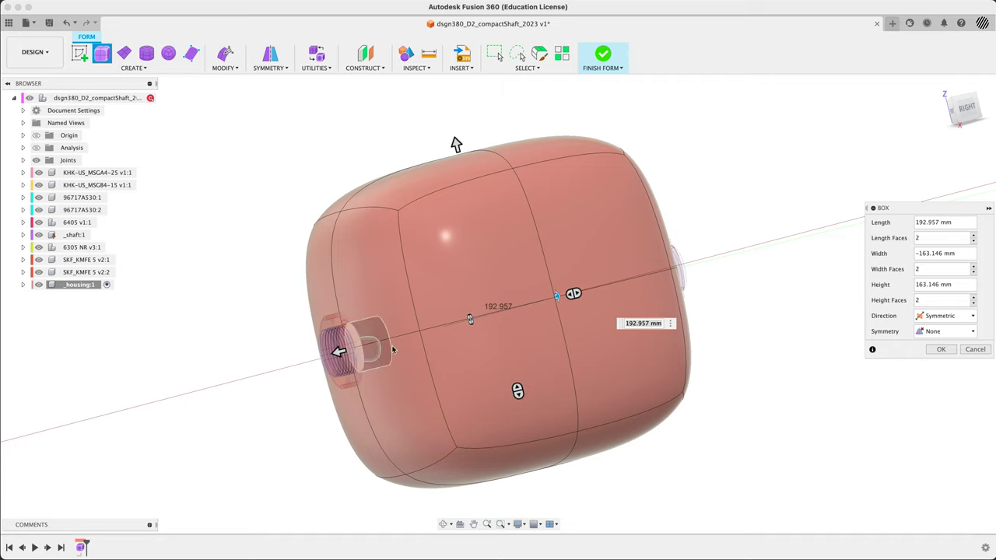
From a front-right view, drag the box top down to about 137.6 mm height.
click(715, 233)
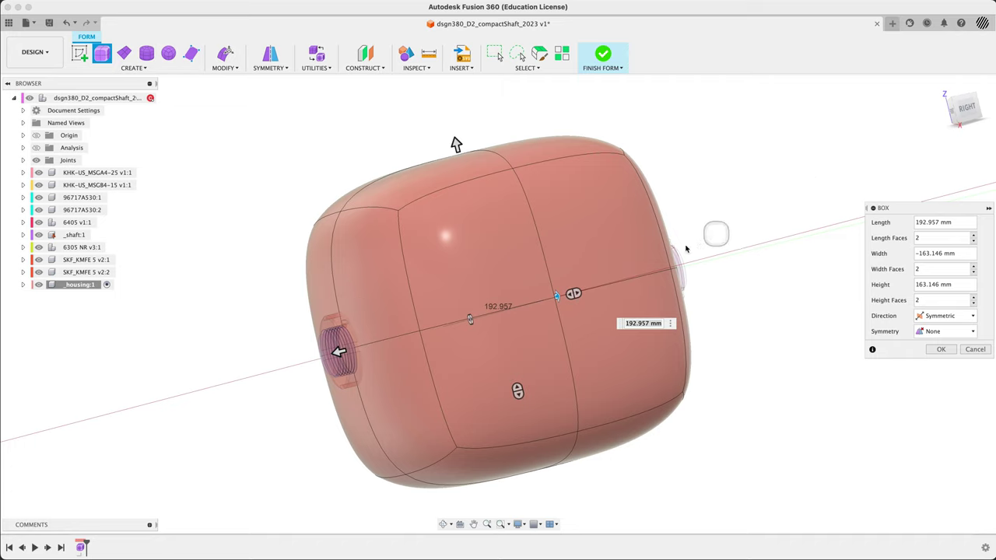
click(943, 130)
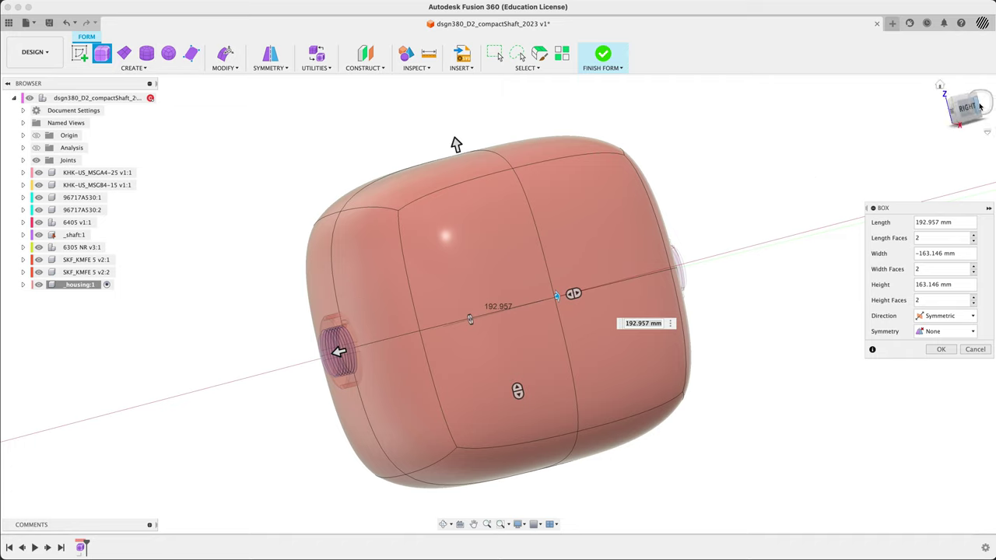
click(787, 208)
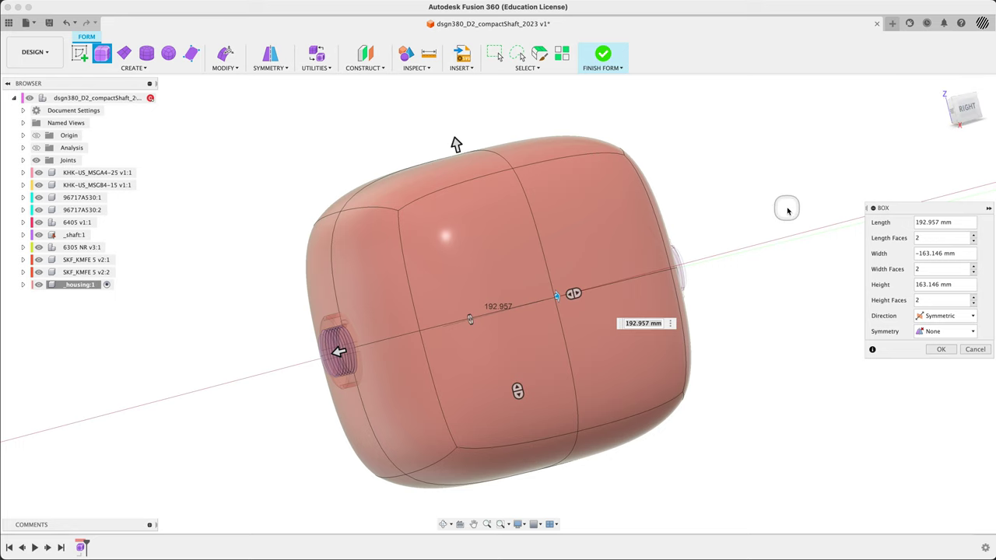
shift+middle_drag(766, 232, 786, 238)
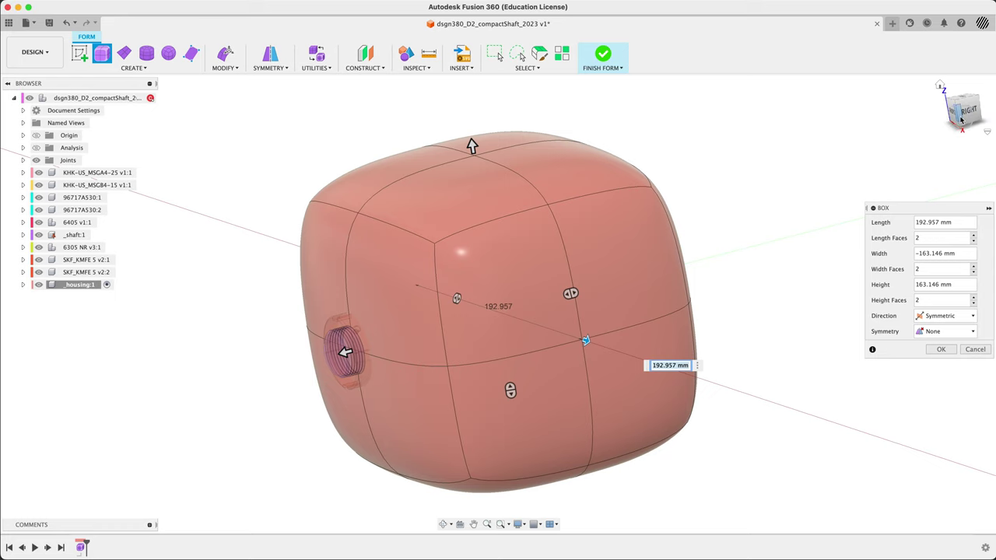
click(962, 119)
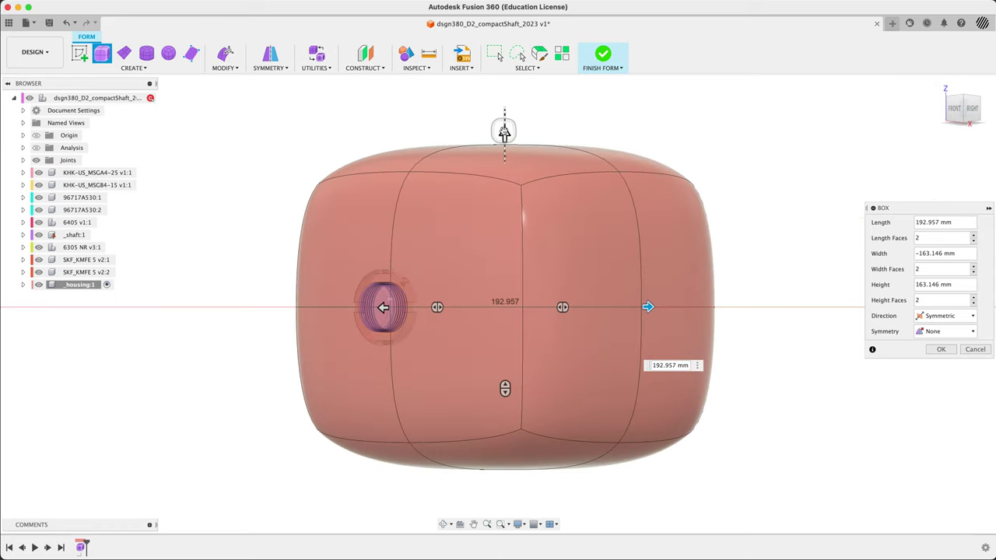
drag(504, 132, 490, 160)
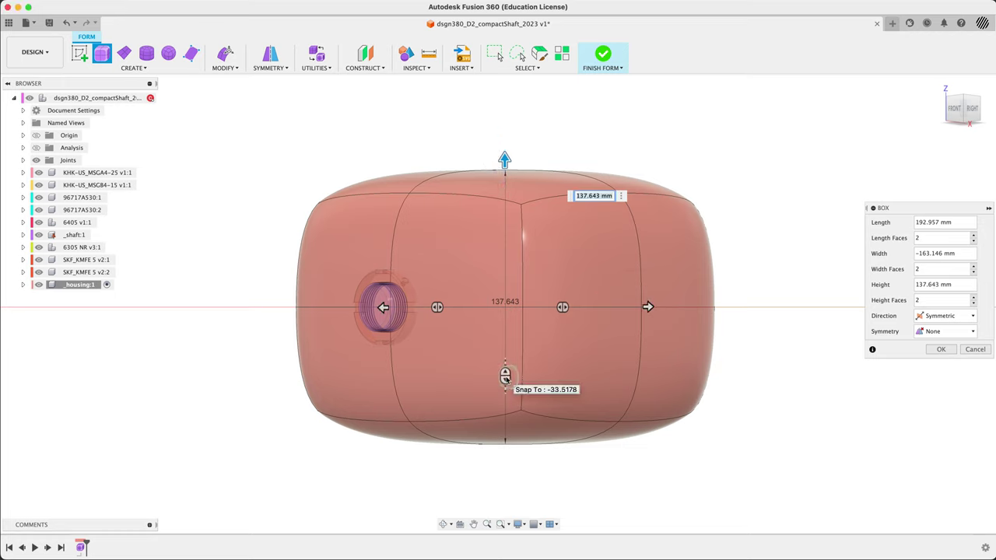
Experiment with extra height face rows, then return Height Faces to 2.
drag(505, 377, 505, 248)
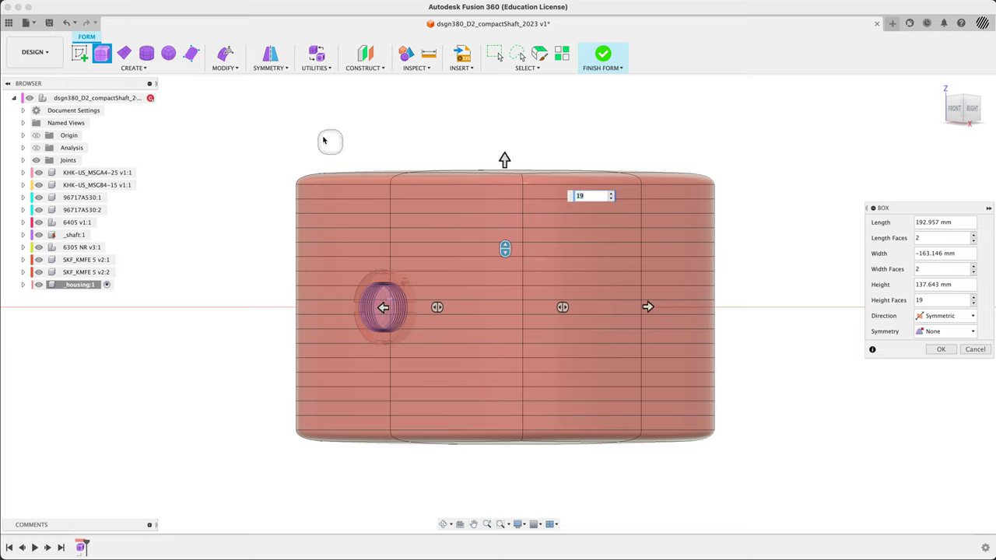
drag(306, 187, 326, 178)
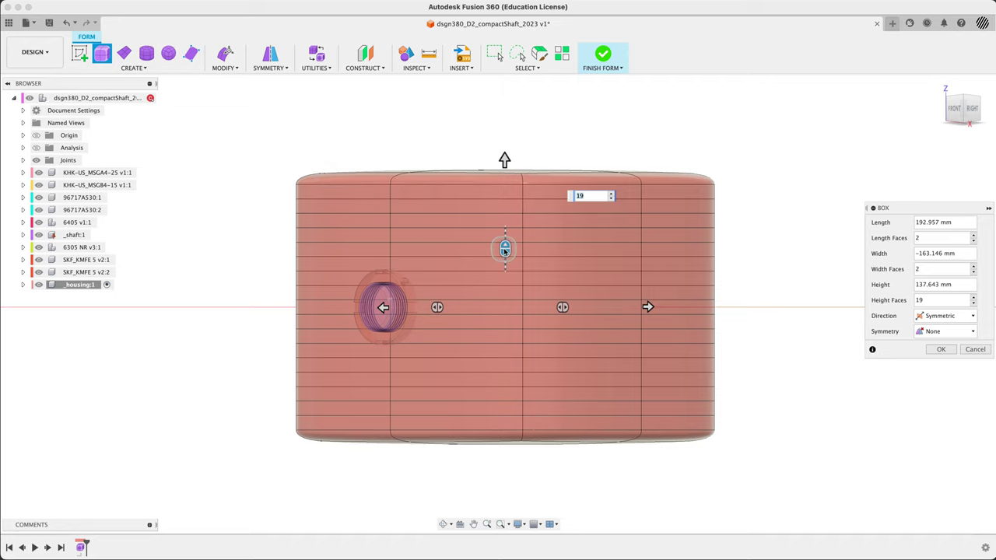
drag(505, 248, 502, 186)
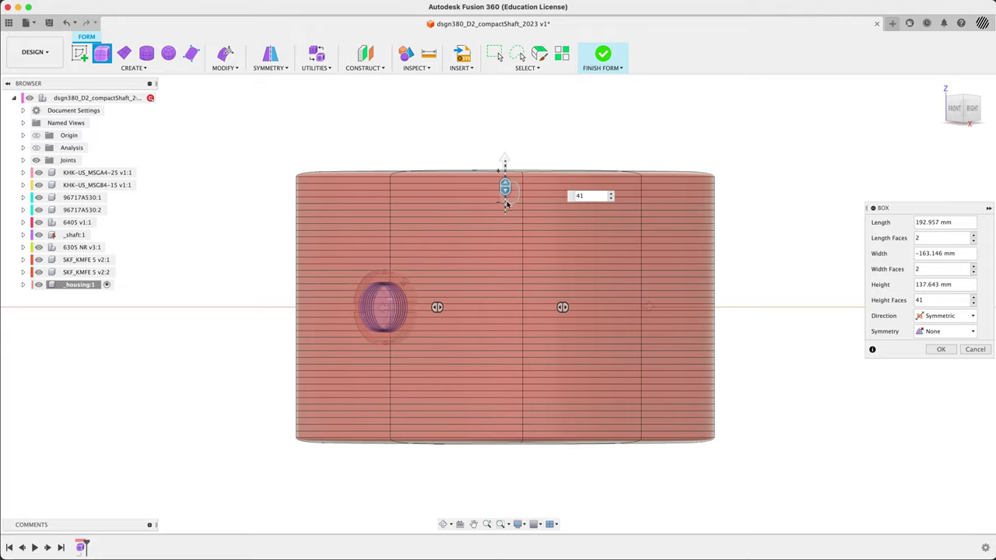
drag(505, 188, 509, 427)
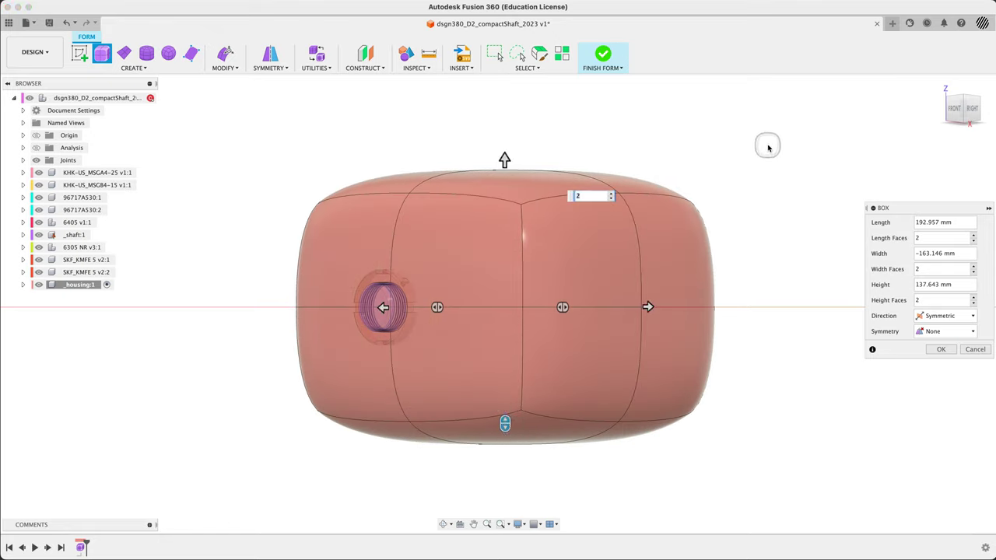
shift+middle_drag(796, 179, 817, 184)
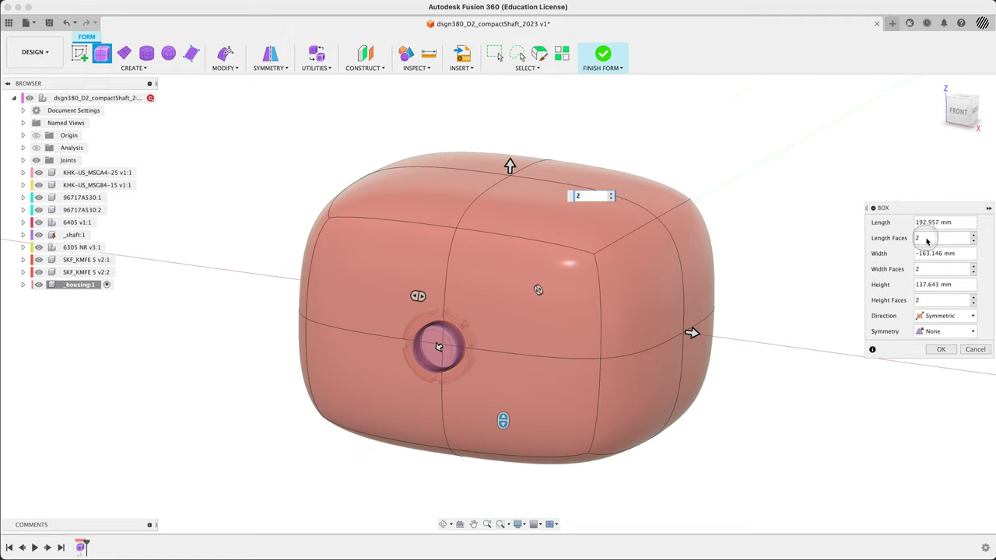
Raise Length Faces, Width Faces and Height Faces each to 4 in the BOX dialog.
click(987, 234)
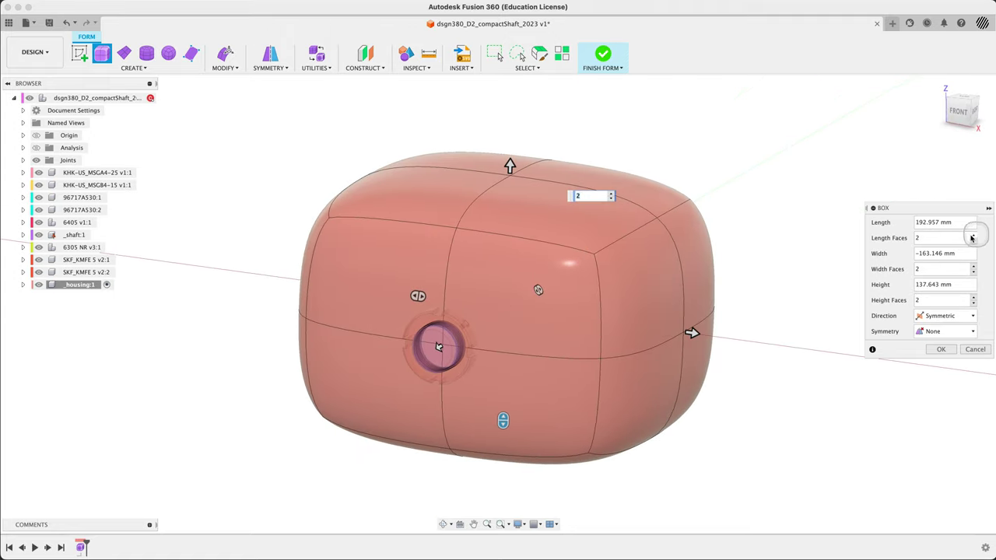
click(972, 236)
click(972, 236)
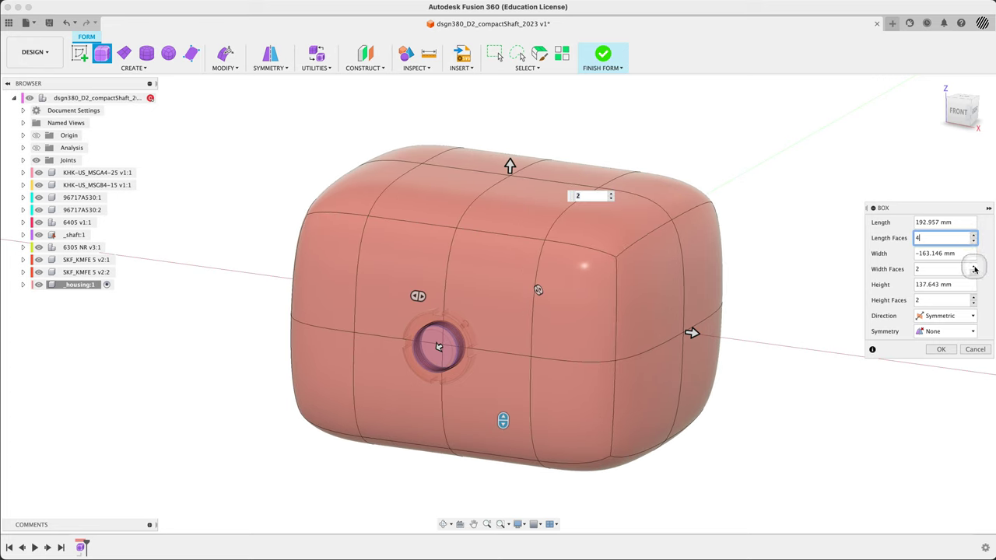
click(973, 266)
click(974, 266)
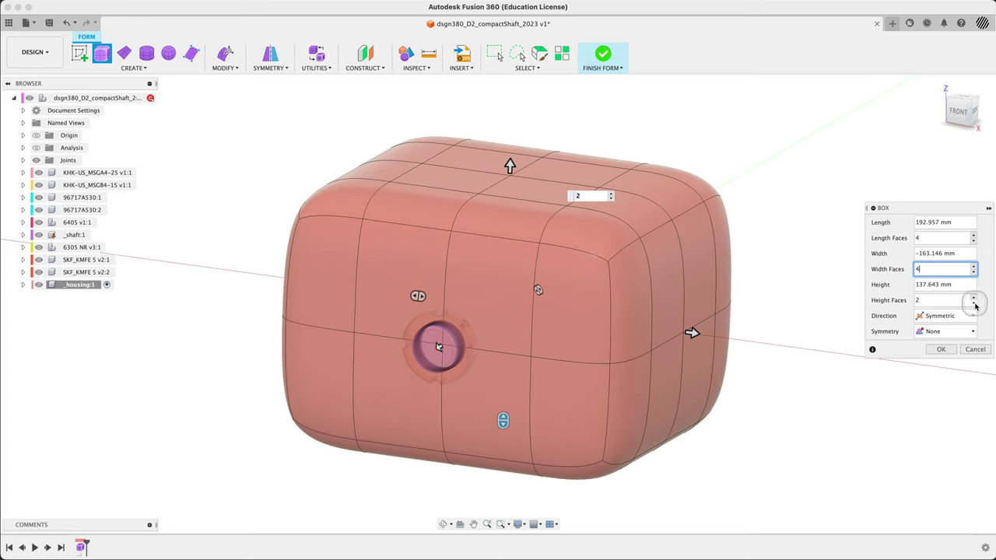
click(974, 298)
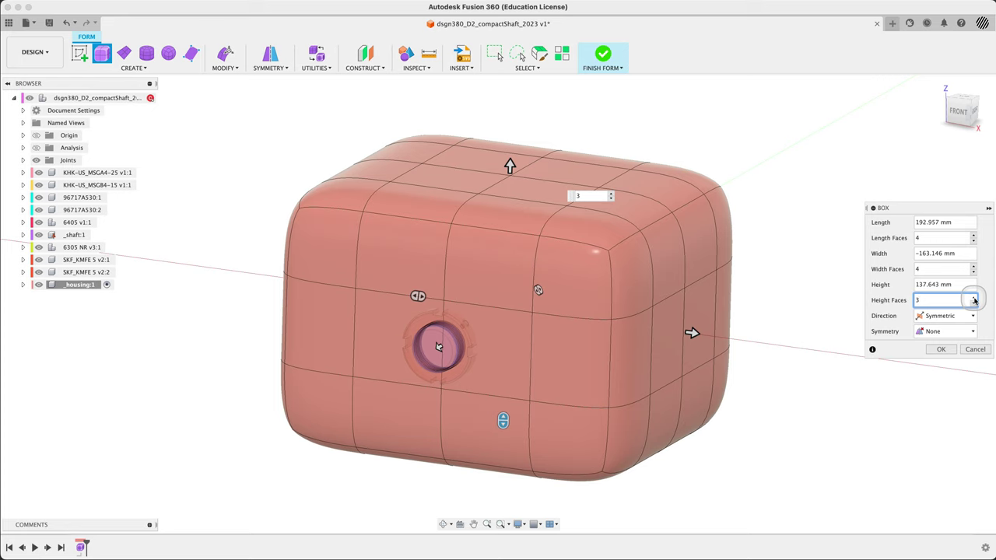
click(973, 298)
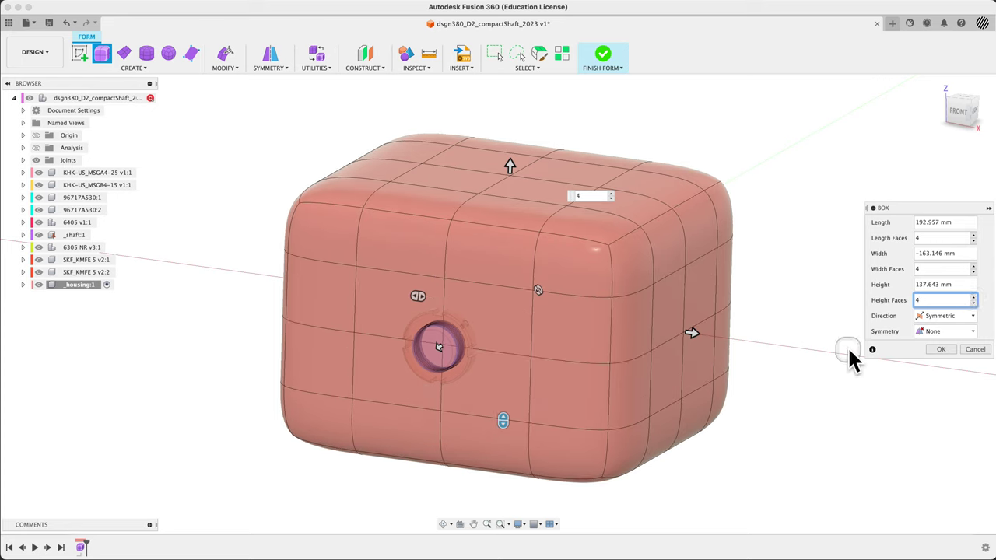
click(974, 304)
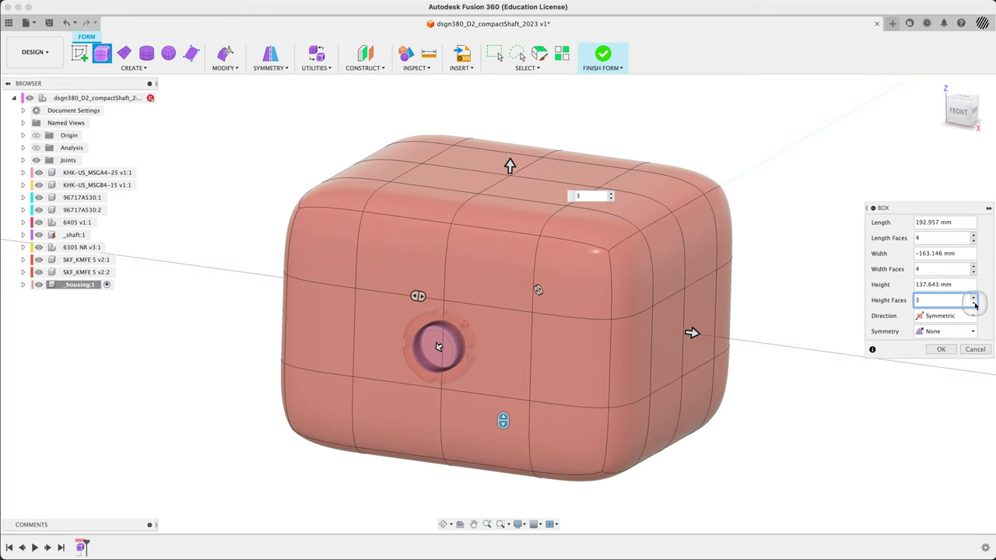
click(974, 303)
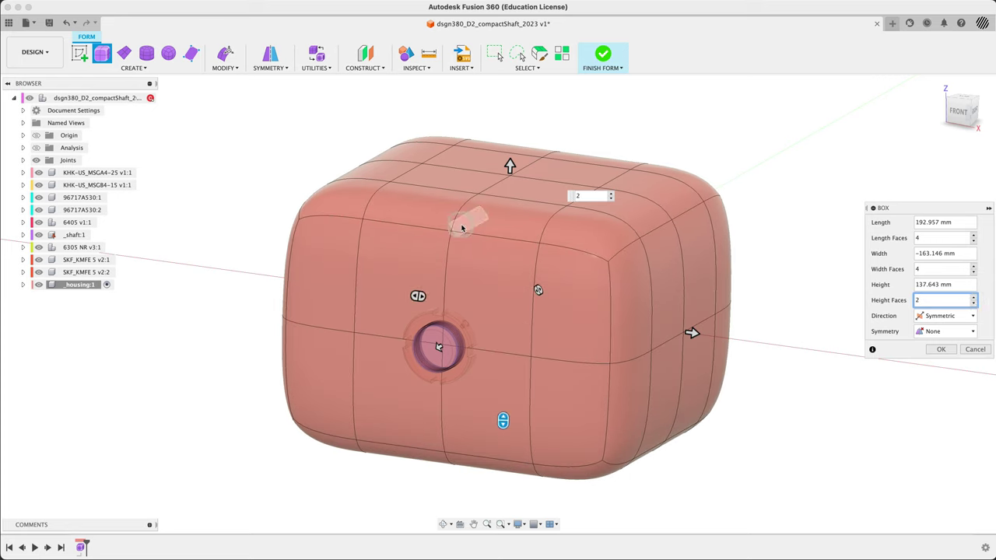
click(929, 302)
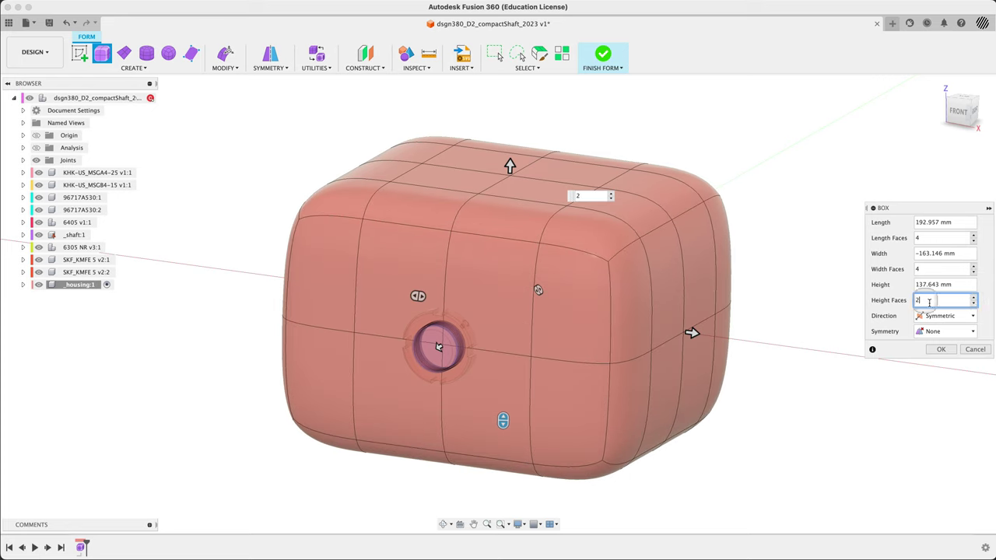
click(974, 298)
click(974, 298)
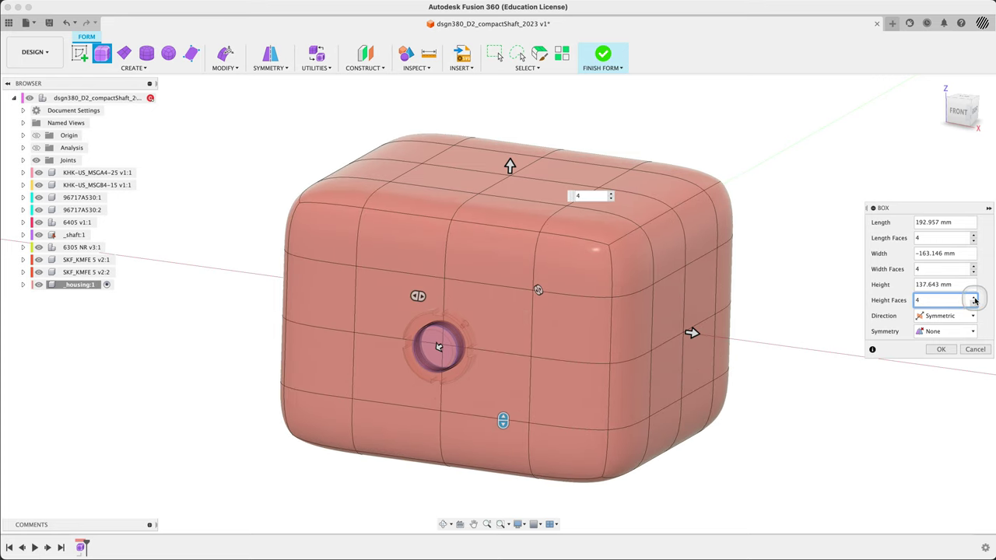
shift+middle_drag(804, 373, 801, 395)
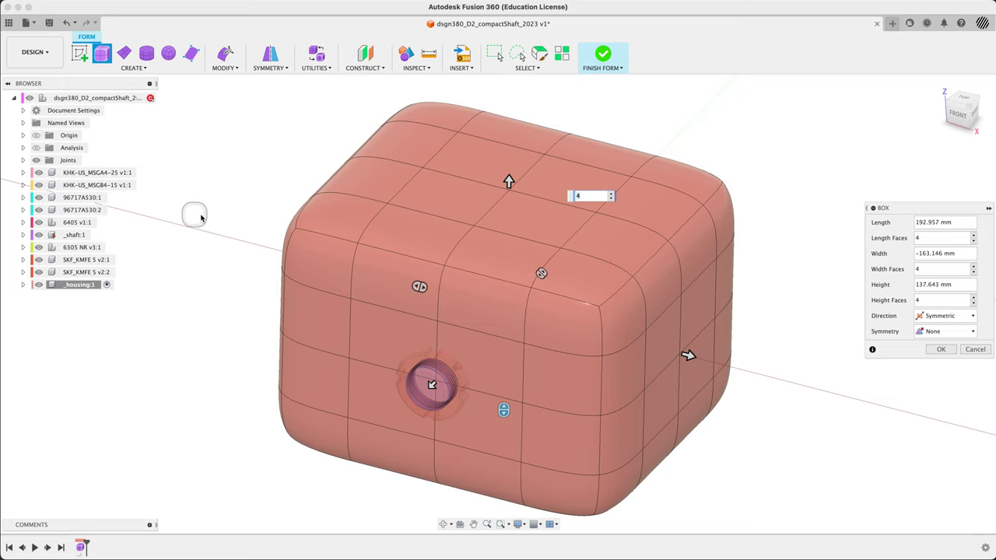
From the home view, drag the box to roughly 126 mm long, 145 mm wide, 125 mm tall.
shift+middle_drag(823, 147, 753, 142)
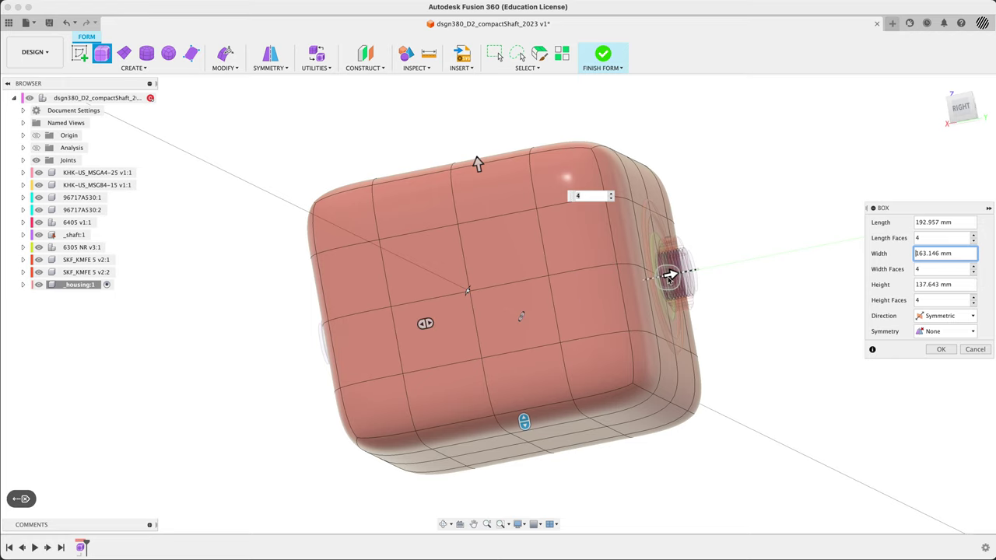
click(942, 89)
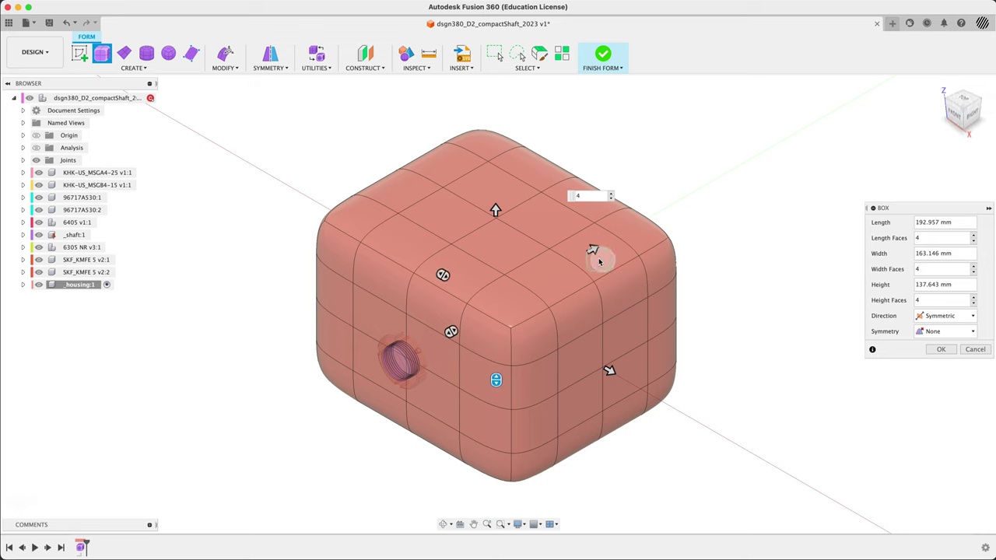
mouse_move(593, 249)
mouse_down()
mouse_move(612, 238)
mouse_move(582, 252)
mouse_up()
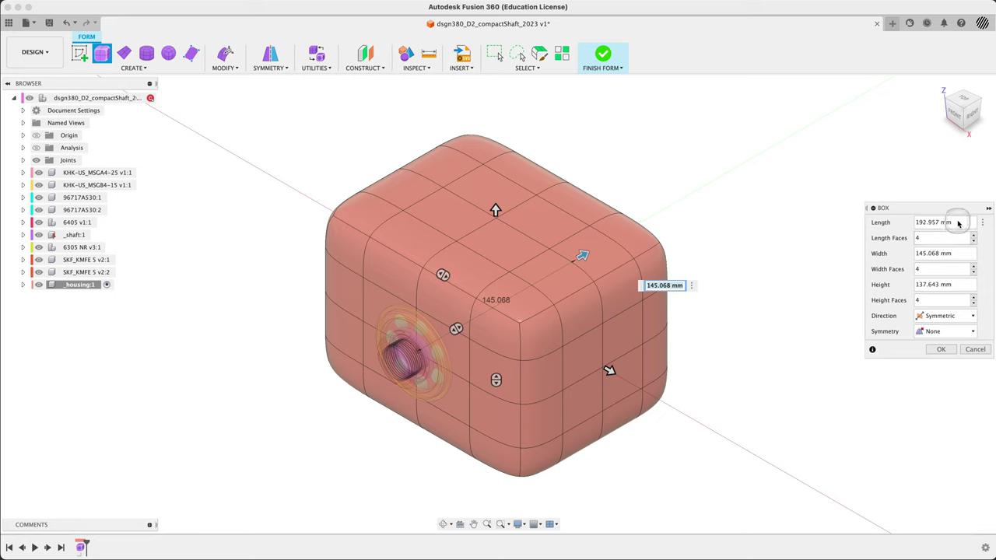
drag(608, 369, 574, 352)
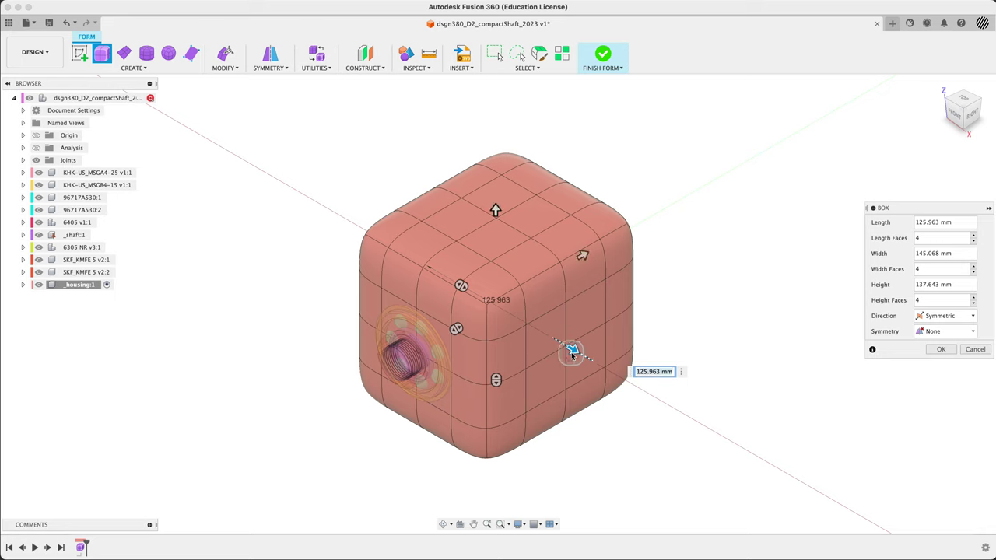
drag(496, 210, 718, 311)
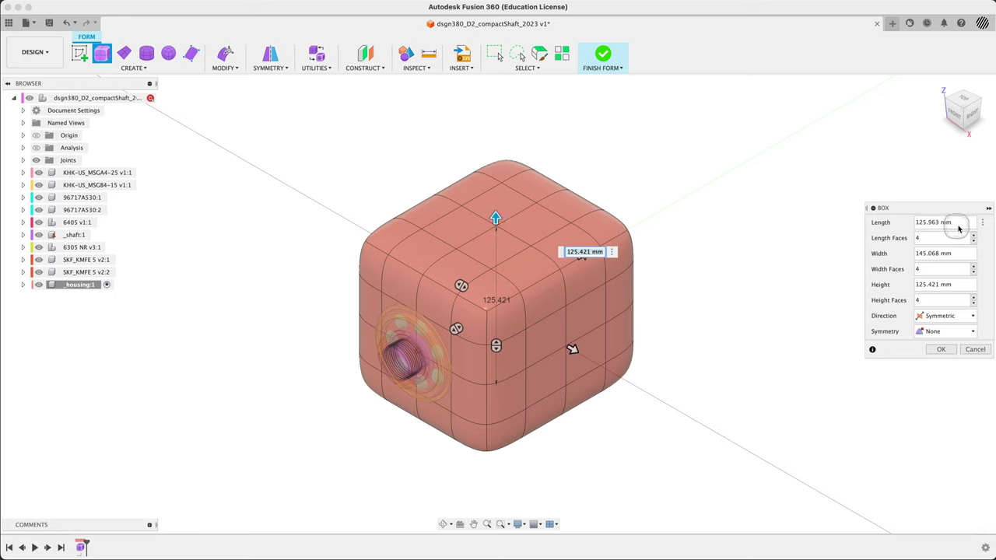
Enter exact box sizes: Length 125 mm, Width 145 mm, Height 125 mm.
click(970, 223)
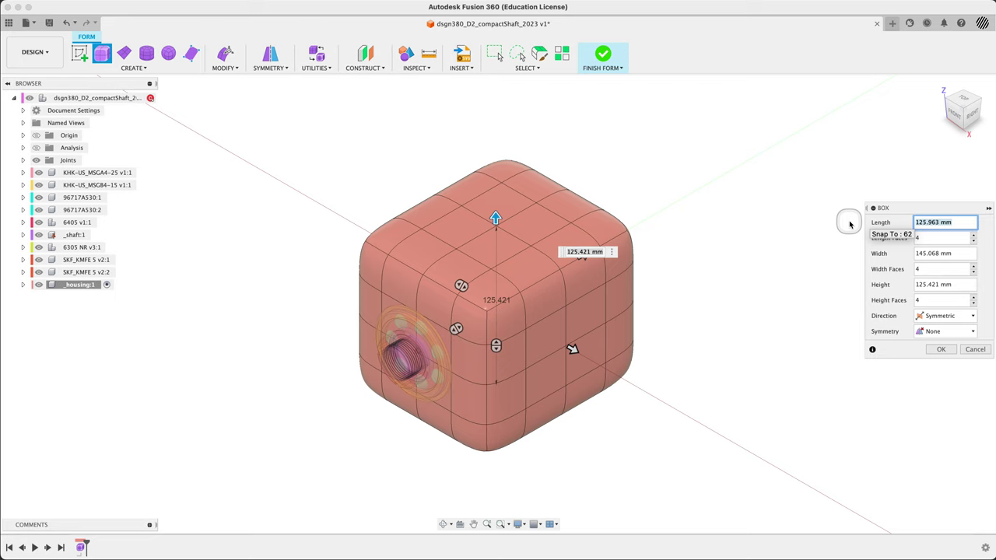
text(125)
key(Tab)
text(125)
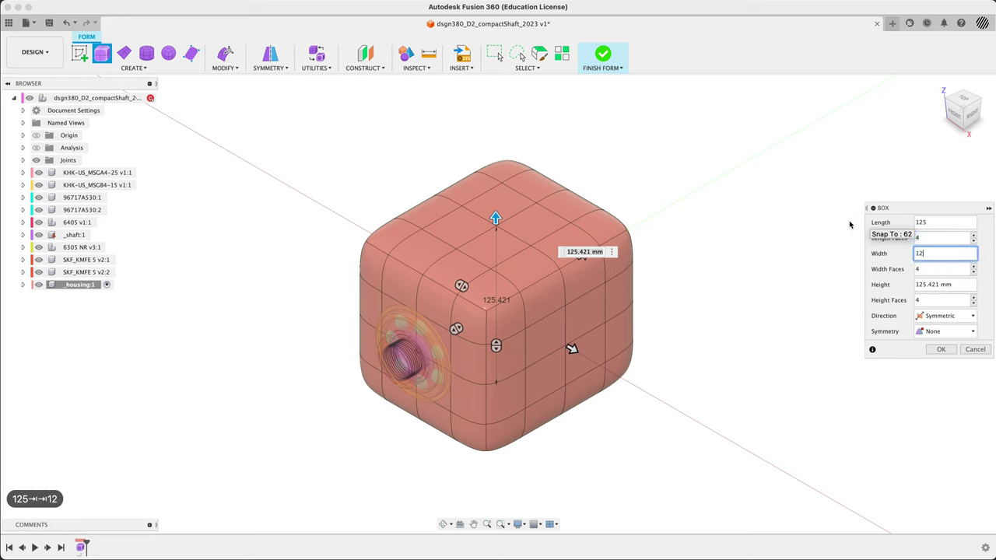
key(Tab)
key(Tab)
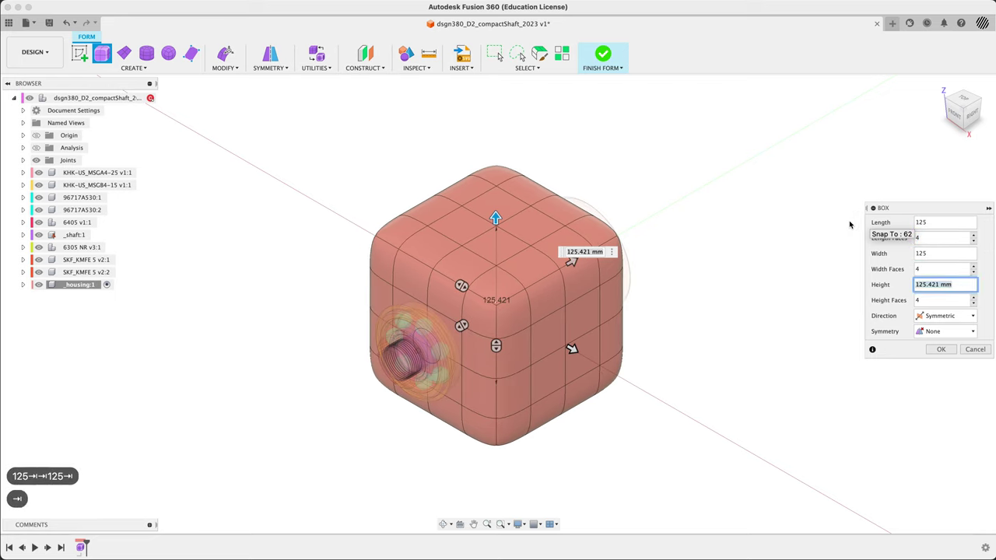
text(125)
key(Tab)
key(shift+Tab)
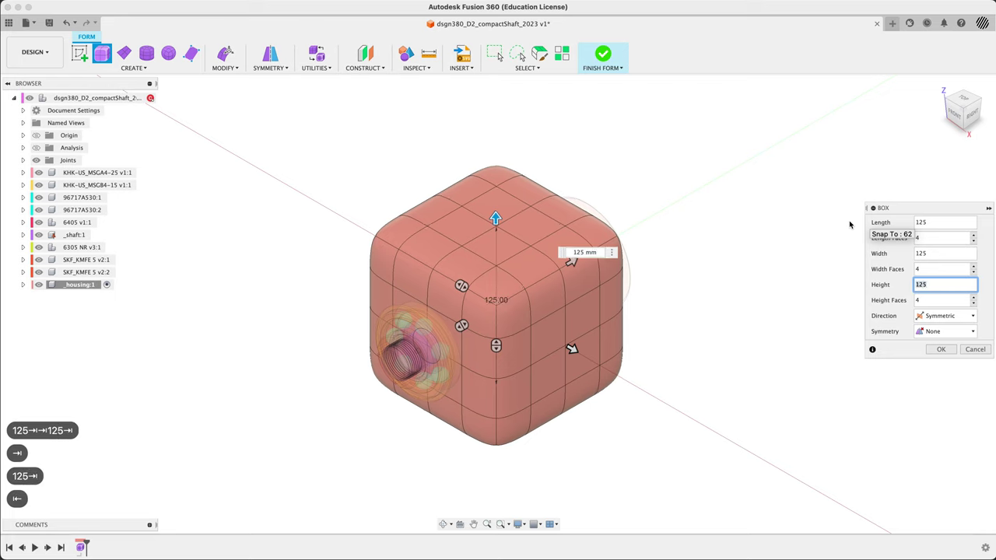
key(shift+Tab)
key(shift+Tab)
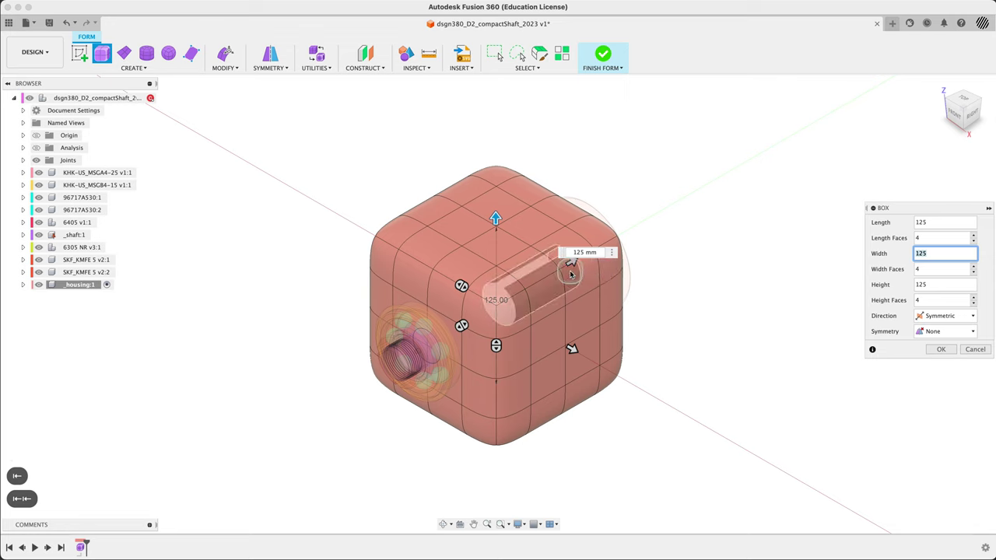
drag(572, 265, 576, 262)
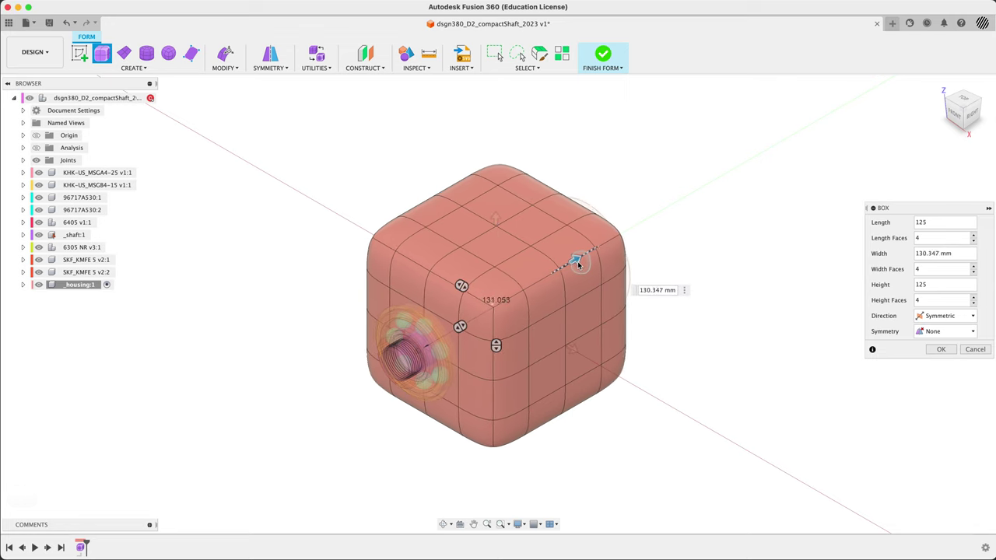
click(944, 252)
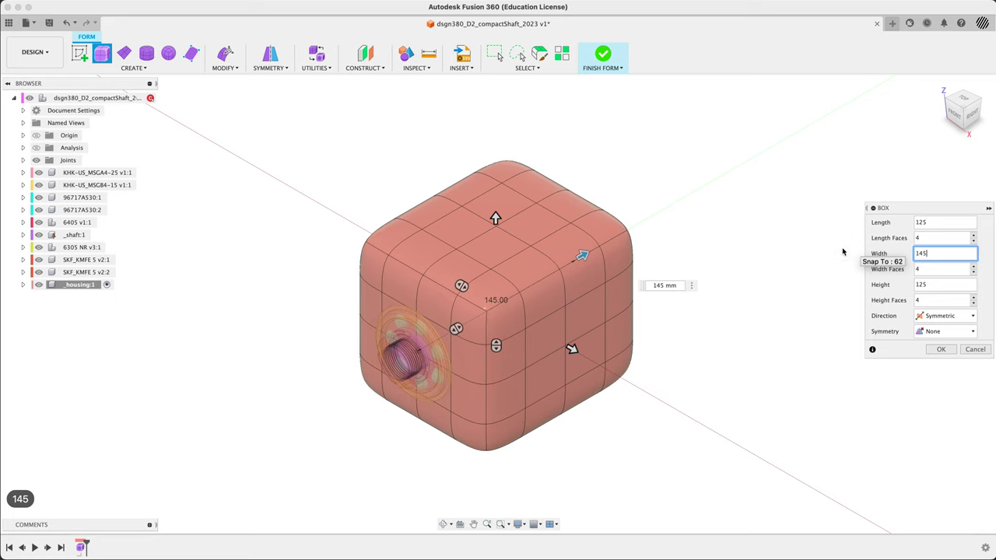
click(116, 135)
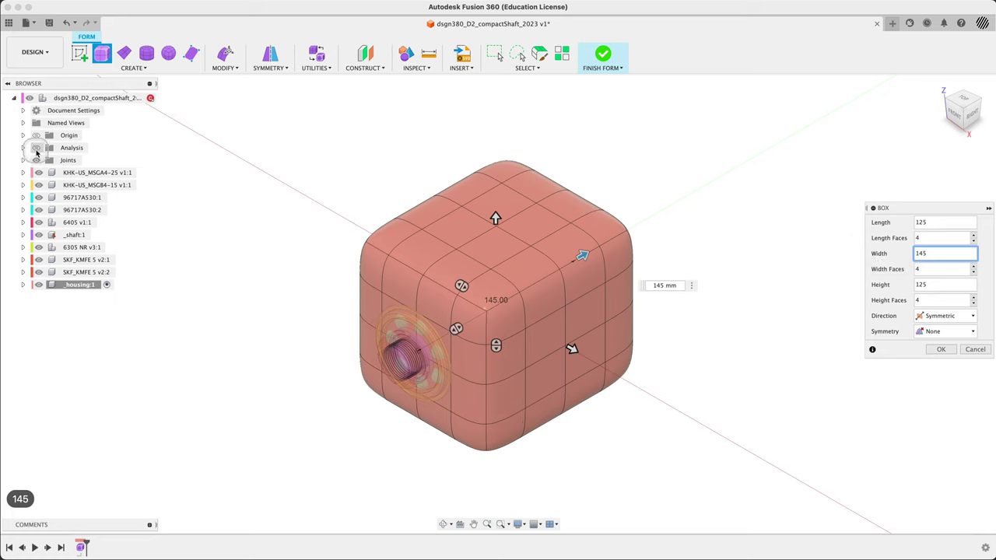
Turn on the section analysis, check the box fit from the right view, and confirm the box.
click(36, 147)
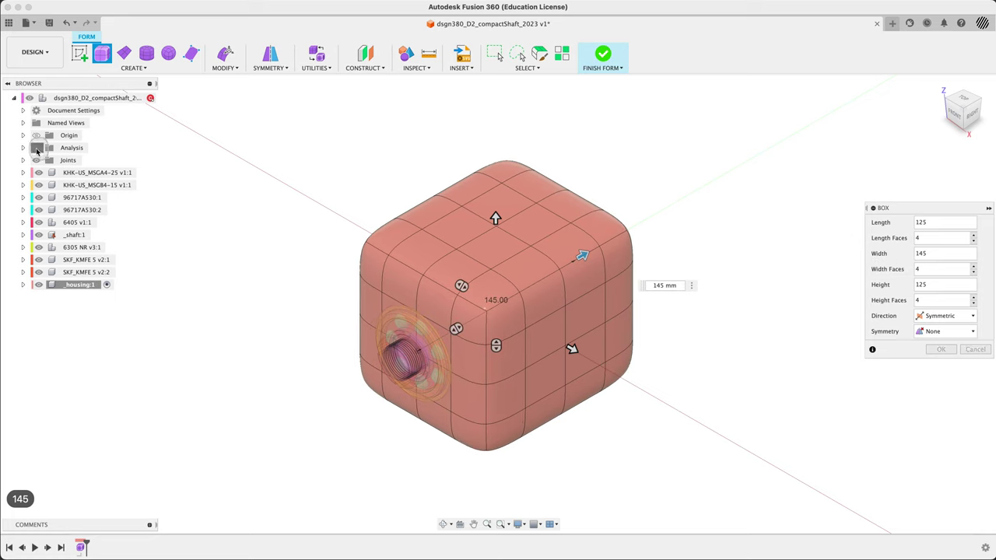
click(969, 117)
scroll(331, 239, up, 5)
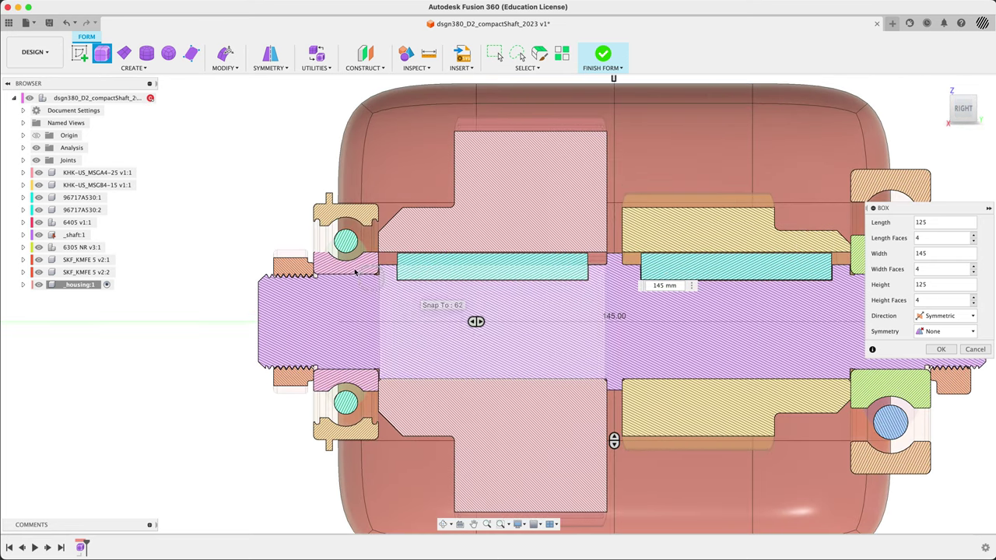
scroll(330, 240, up, 2)
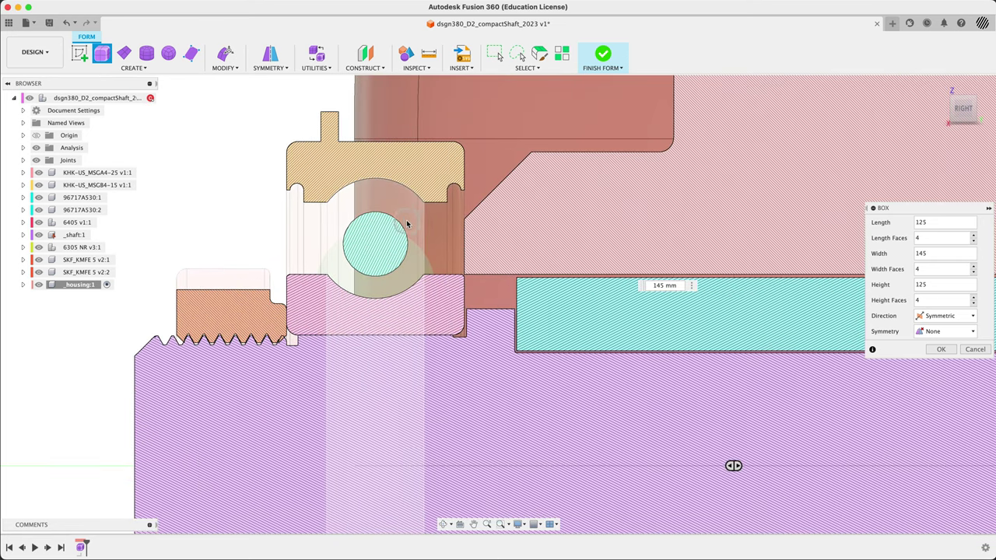
scroll(357, 155, down, 5)
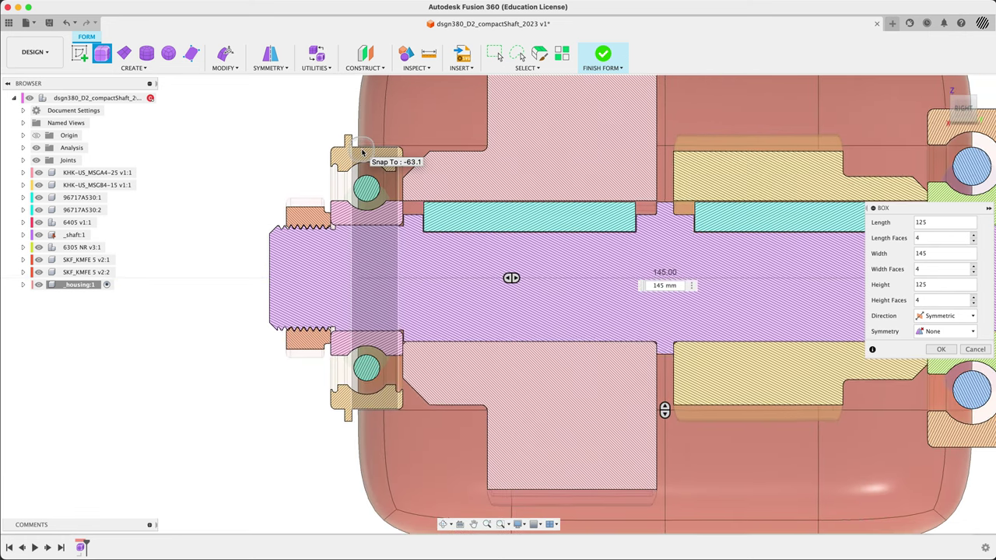
scroll(362, 152, up, 2)
scroll(354, 155, down, 3)
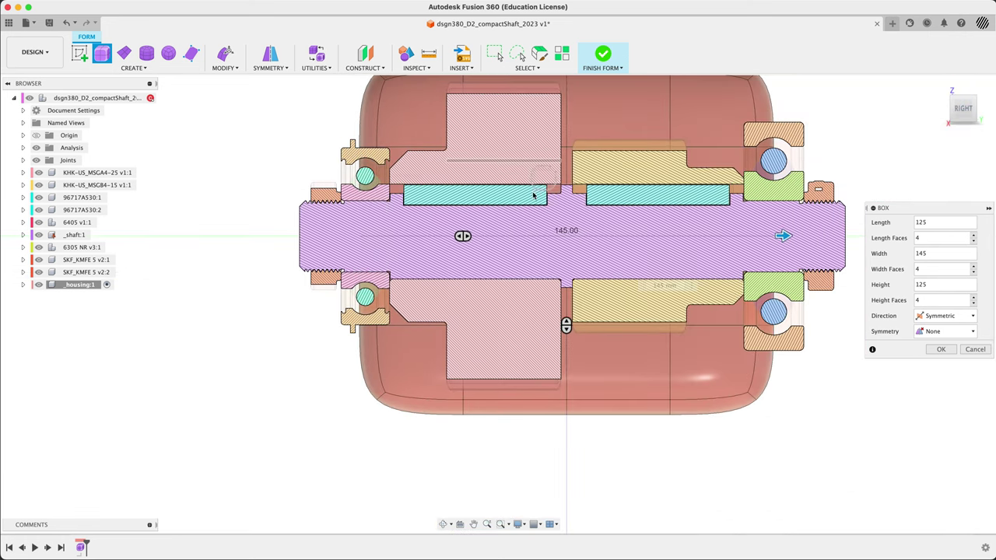
middle_drag(533, 196, 478, 230)
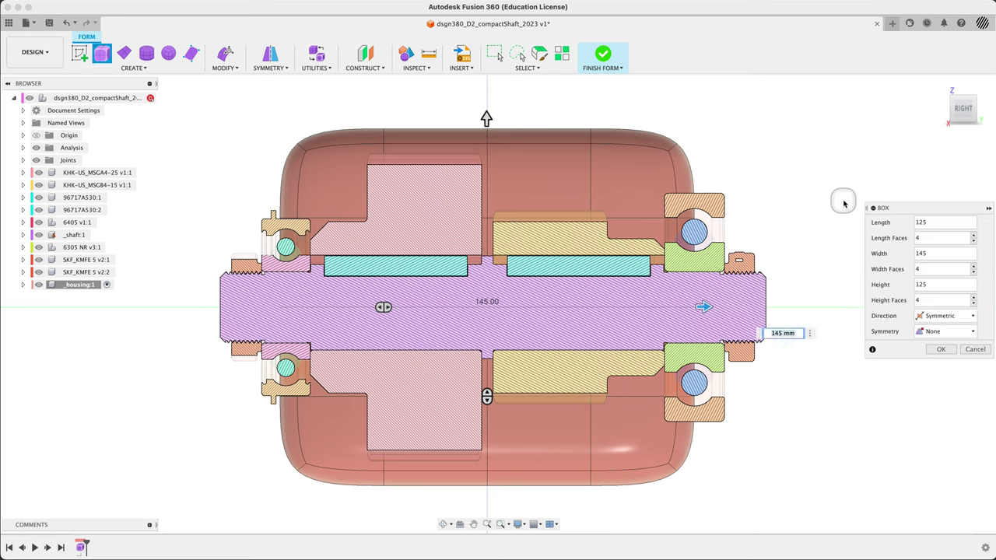
click(941, 350)
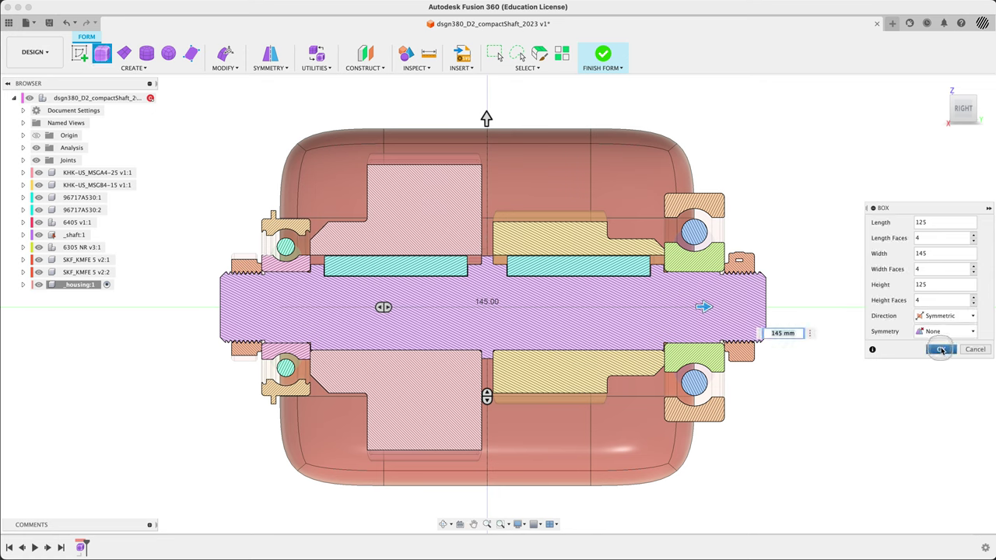
click(857, 212)
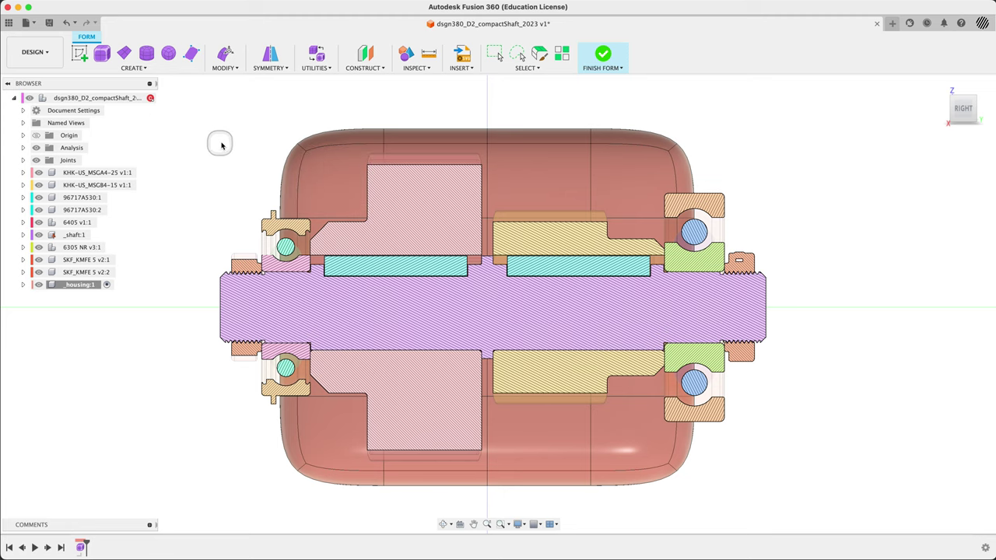
Cycle the housing through box, control-cage and smooth display modes to inspect the form.
shift+middle_drag(237, 142, 264, 161)
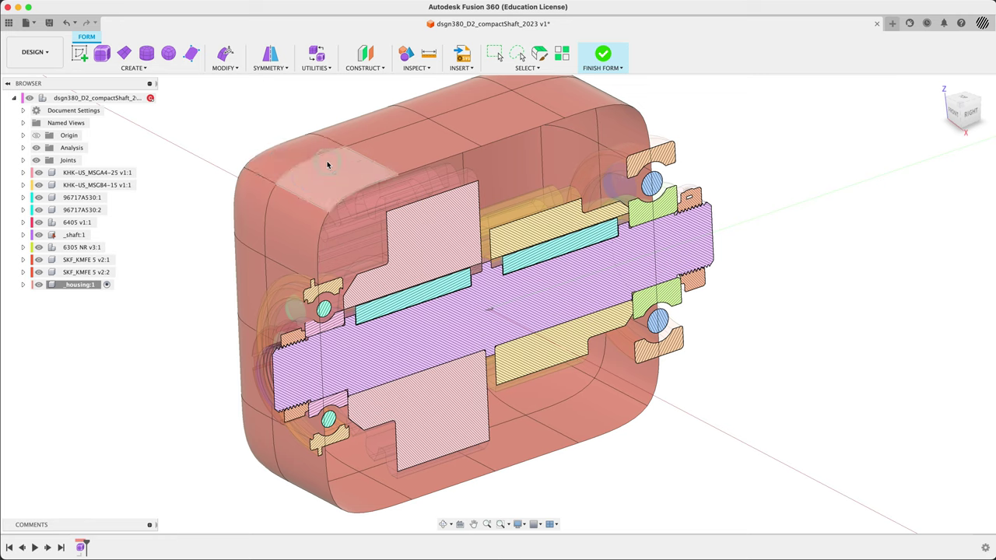
key(ctrl+1)
key(ctrl+2)
key(ctrl+3)
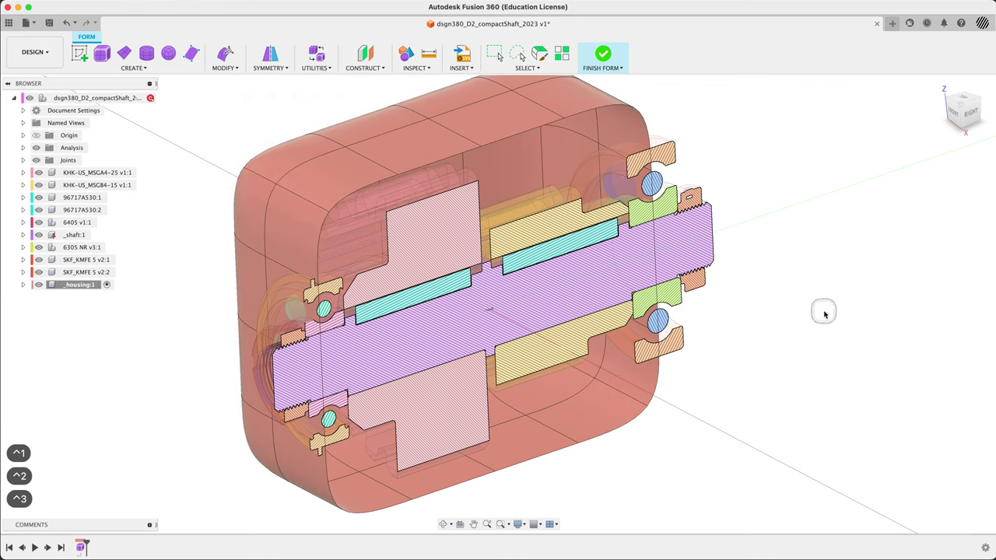
key(ctrl+1)
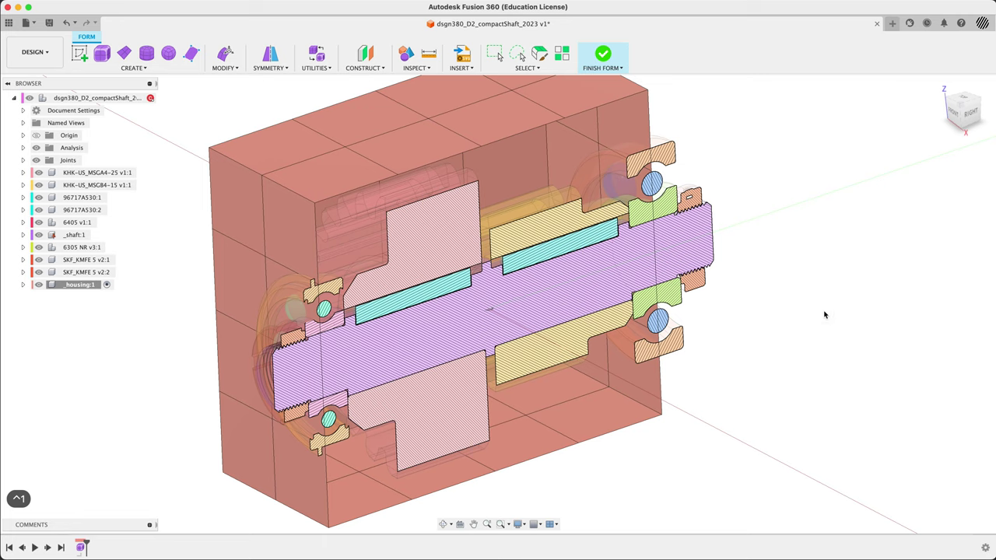
key(ctrl+3)
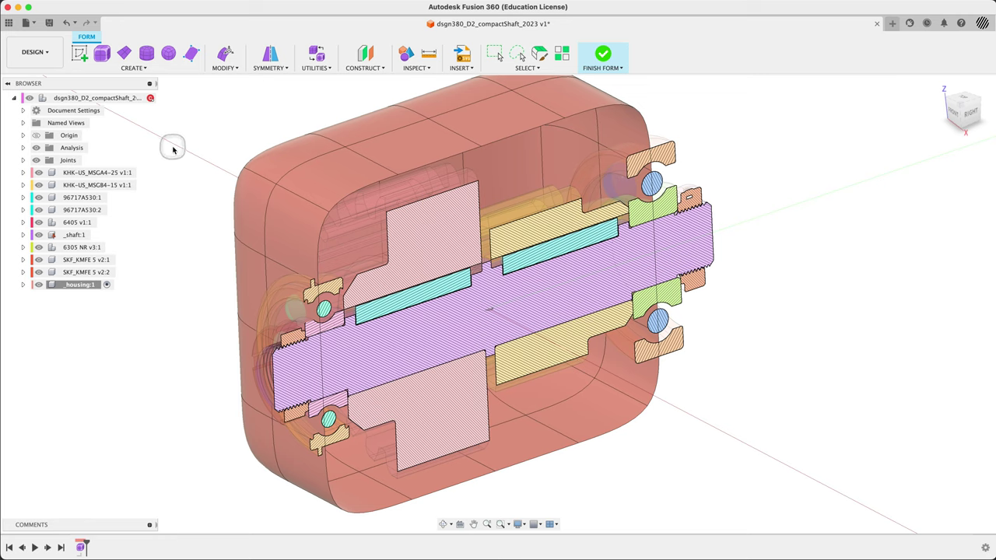
key(ctrl+2)
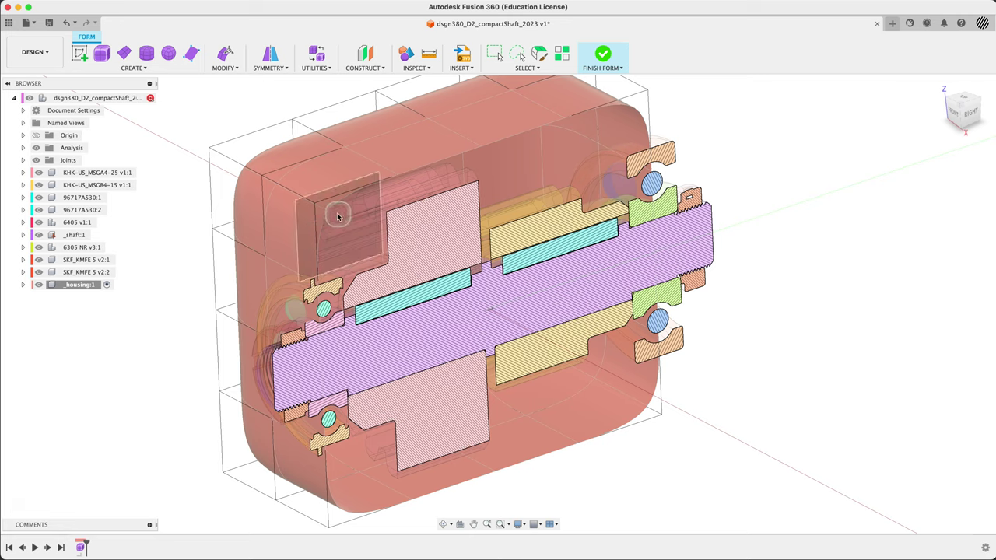
click(198, 109)
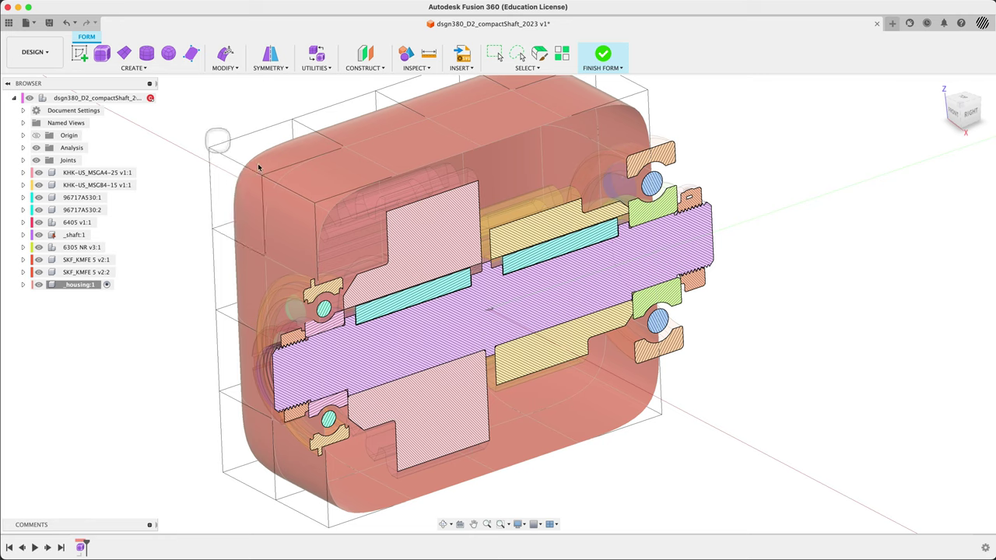
key(ctrl+1)
key(ctrl+3)
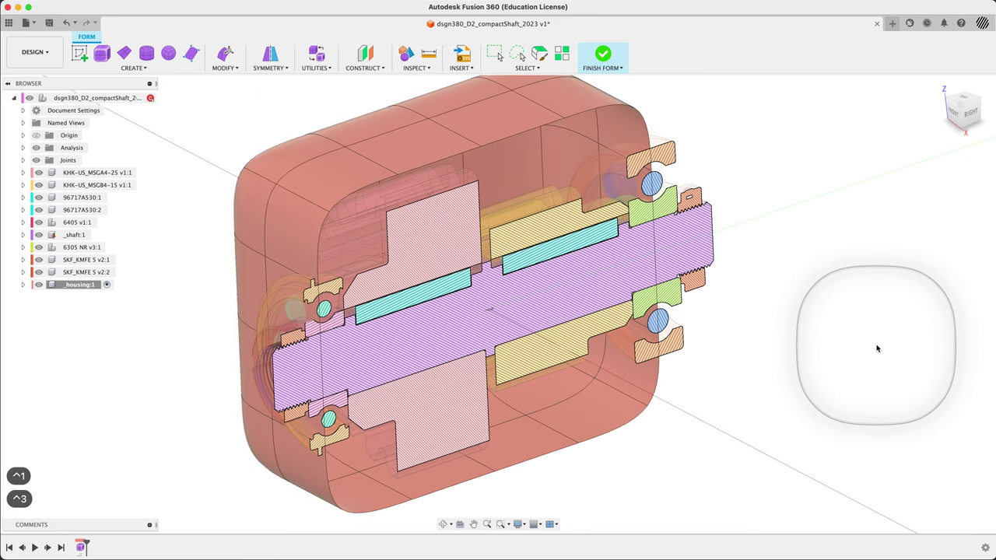
key(ctrl+1)
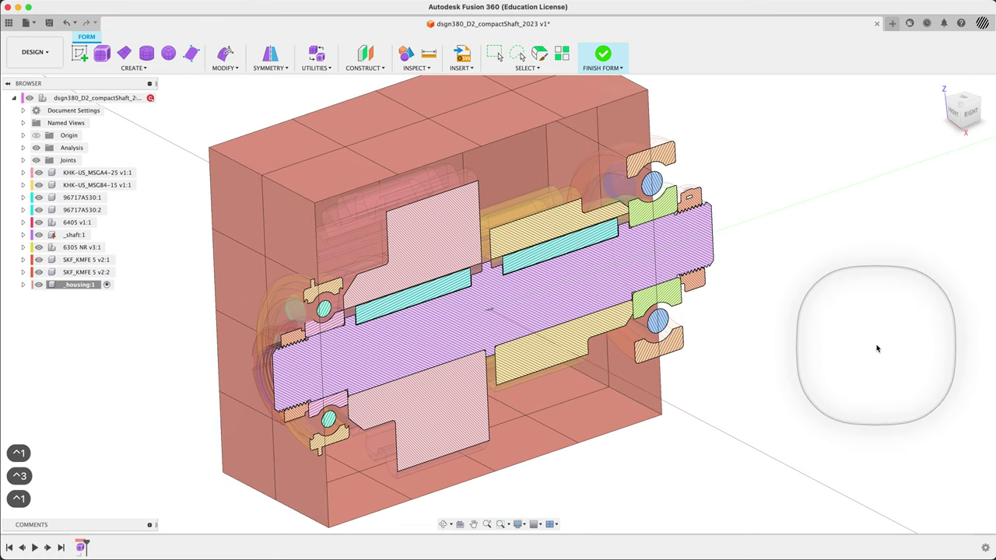
key(ctrl+3)
Turn off the section analysis so the whole housing body shows again.
scroll(778, 335, down, 5)
shift+middle_drag(774, 365, 736, 389)
scroll(634, 382, up, 5)
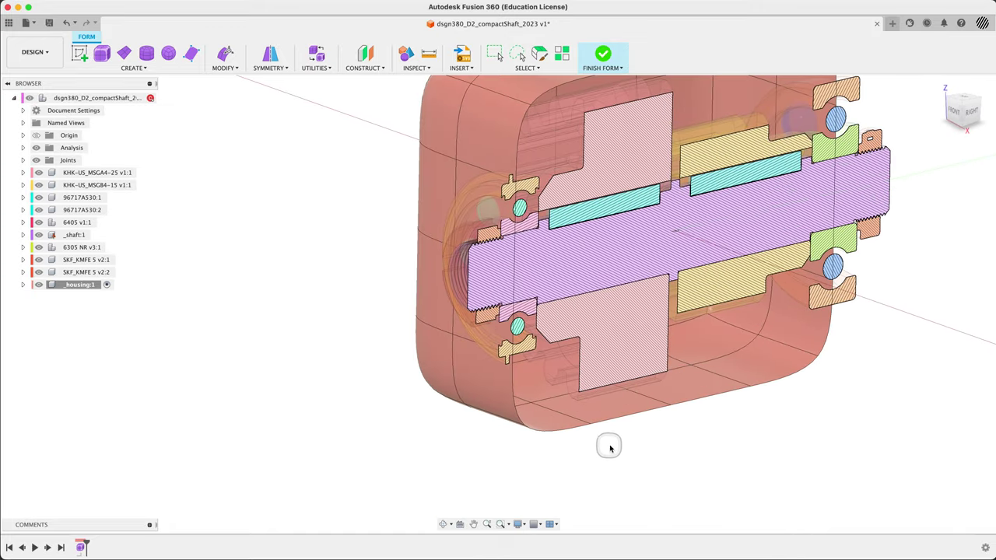
shift+middle_drag(610, 449, 560, 366)
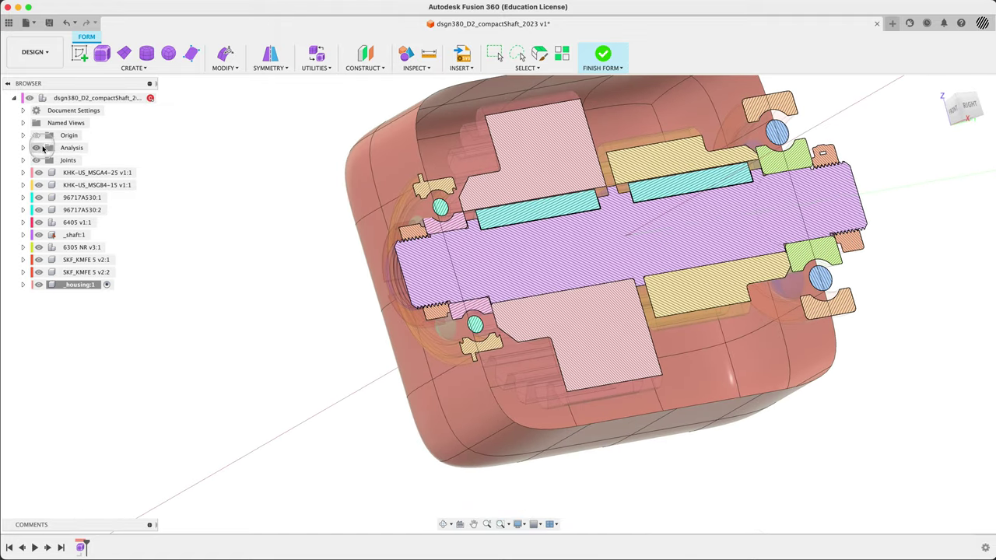
click(36, 147)
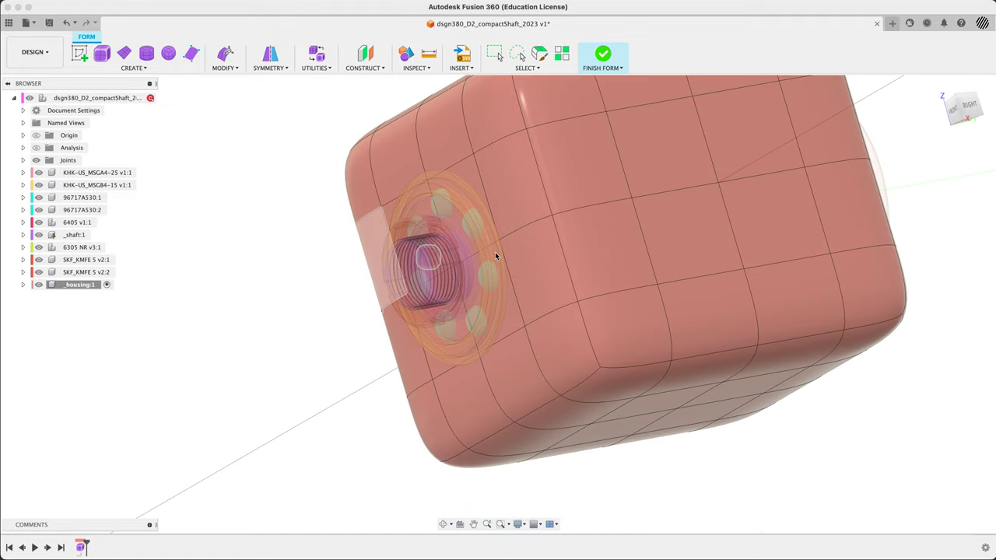
click(962, 111)
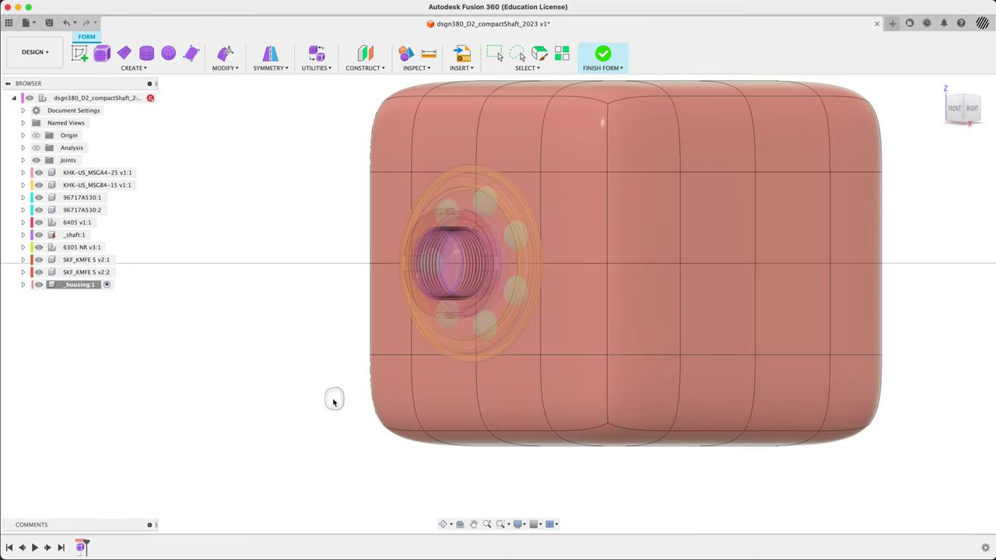
Delete the housing's bottom faces, then undo the deletion.
drag(331, 398, 880, 539)
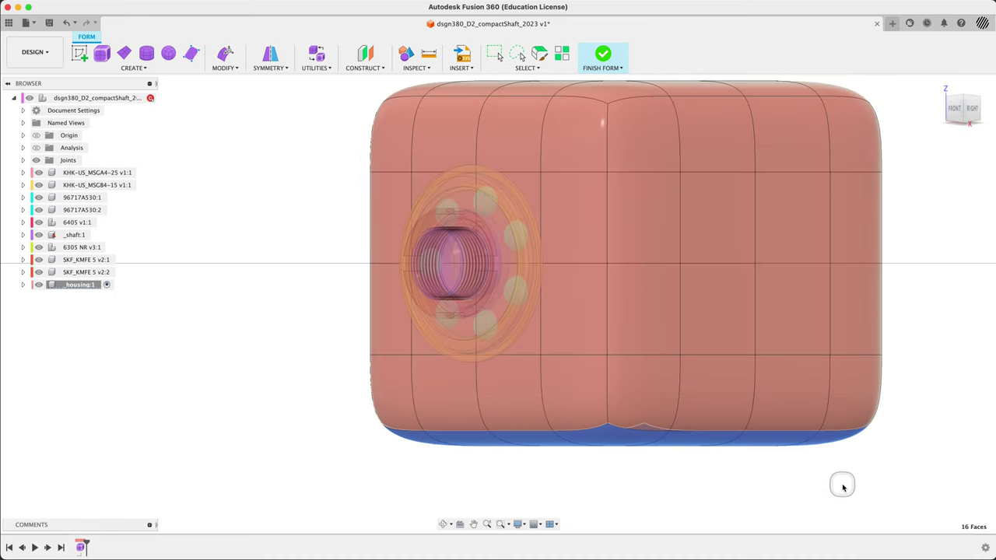
shift+middle_drag(886, 490, 880, 457)
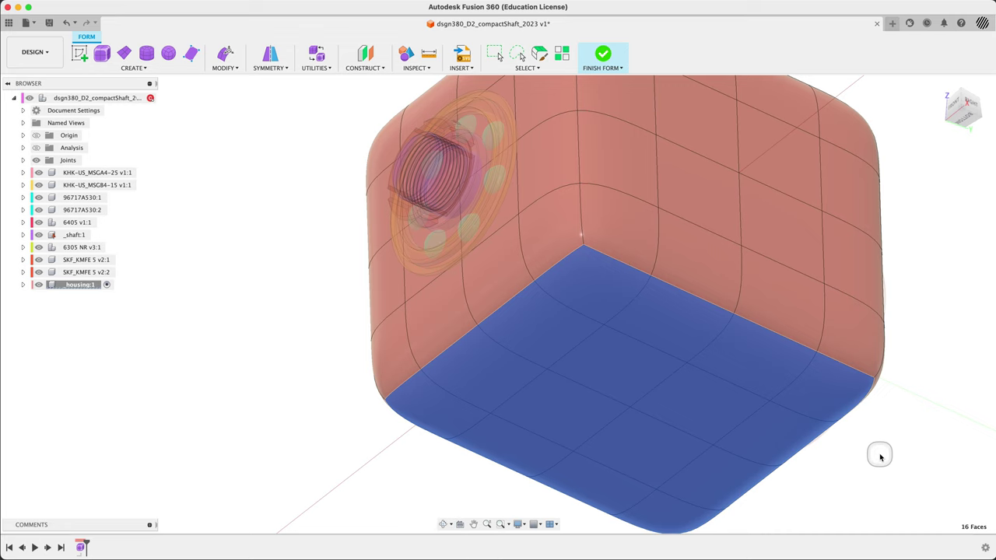
key(Delete)
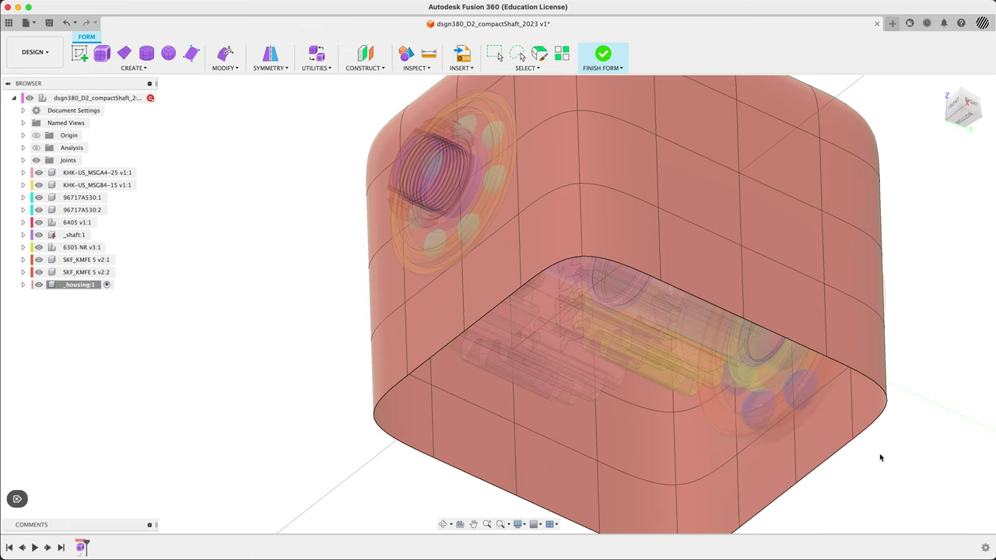
key(super+z)
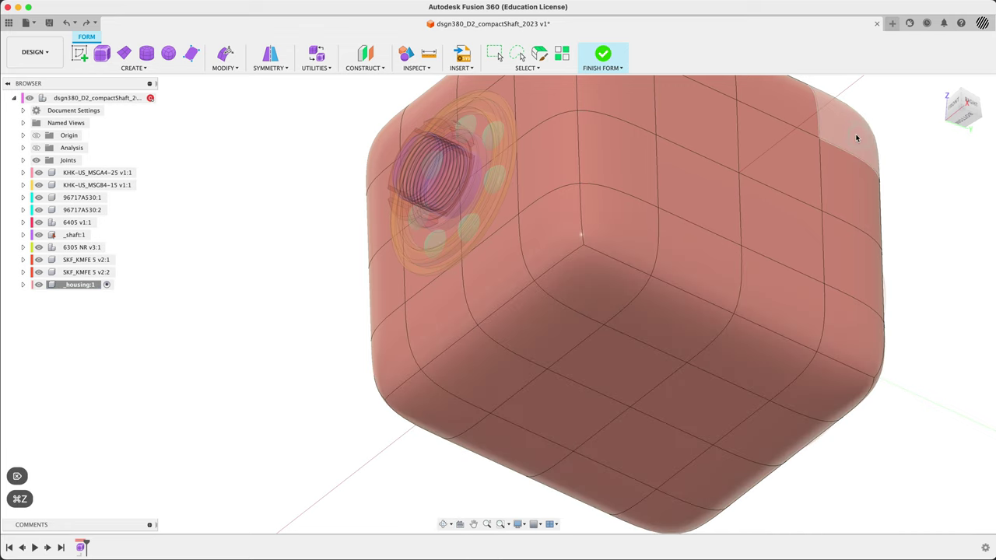
With all selection filters on, delete the bottom row of faces from the front view, then undo.
click(542, 69)
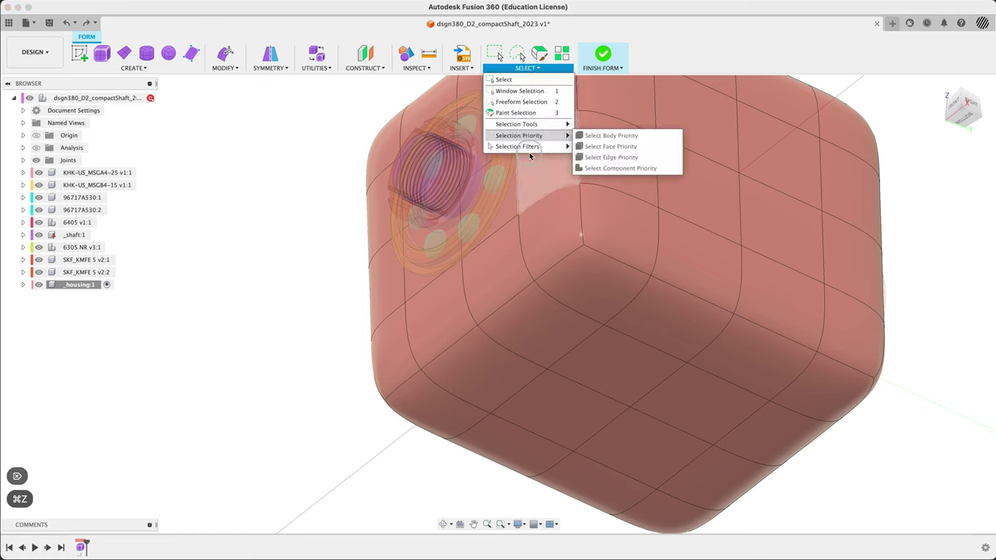
mouse_move(545, 146)
click(590, 155)
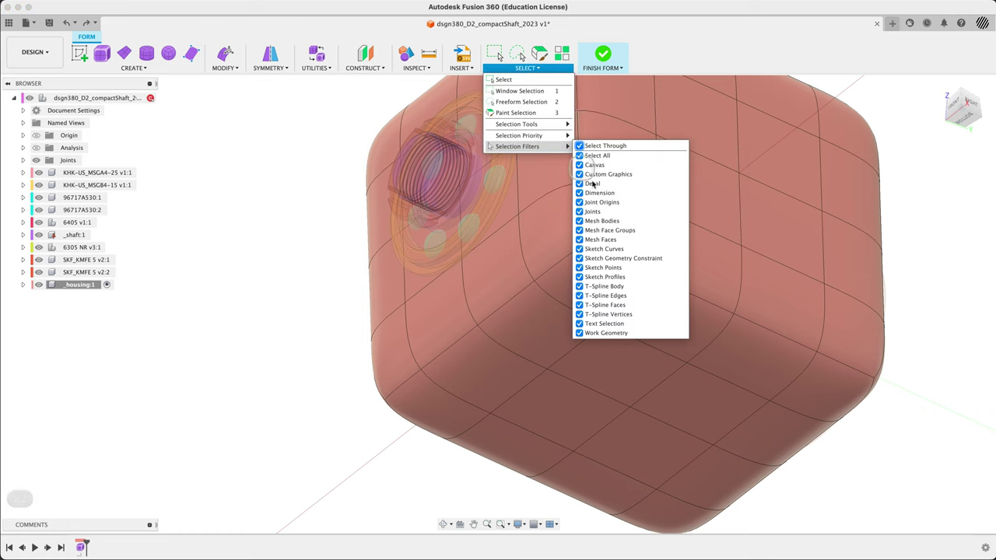
click(964, 102)
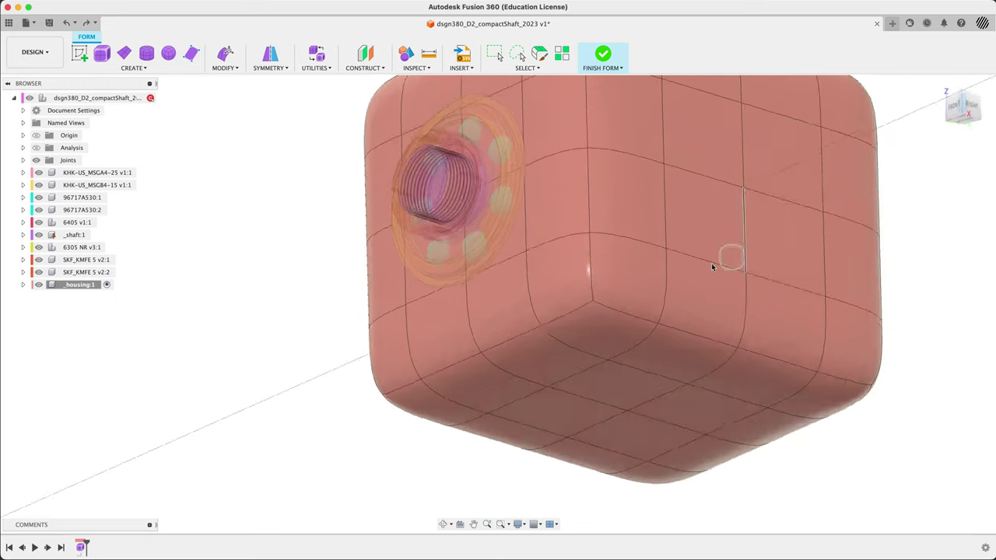
drag(352, 356, 930, 457)
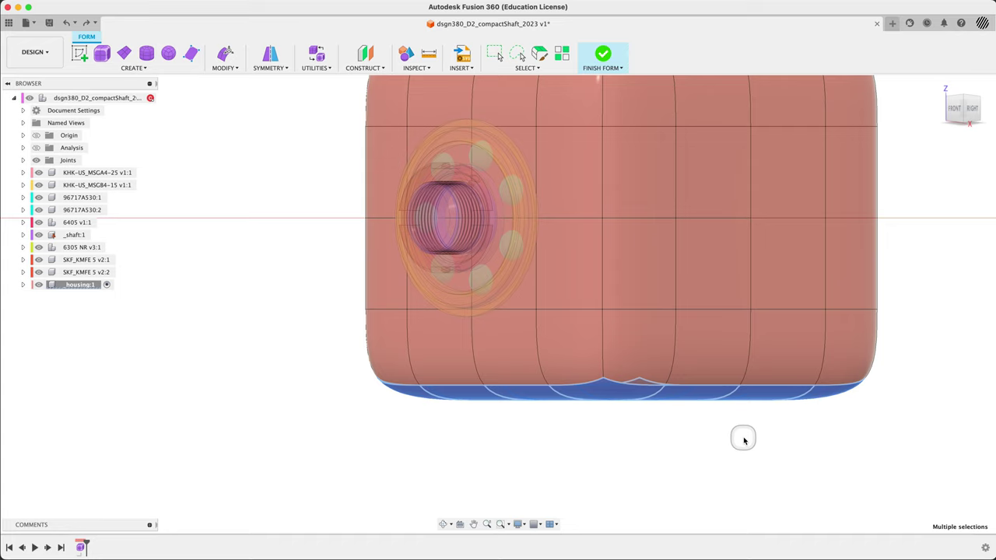
key(Delete)
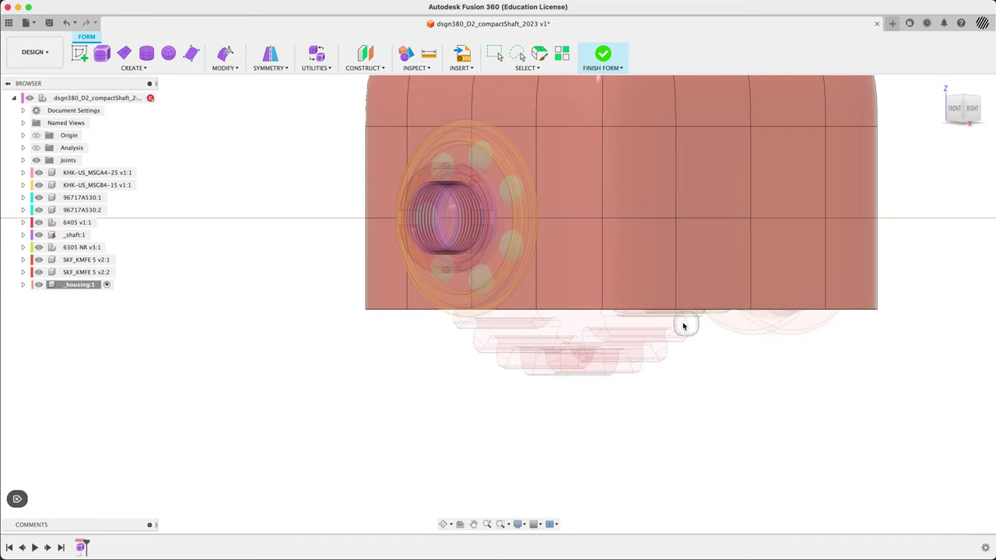
shift+middle_drag(716, 406, 709, 396)
key(super+z)
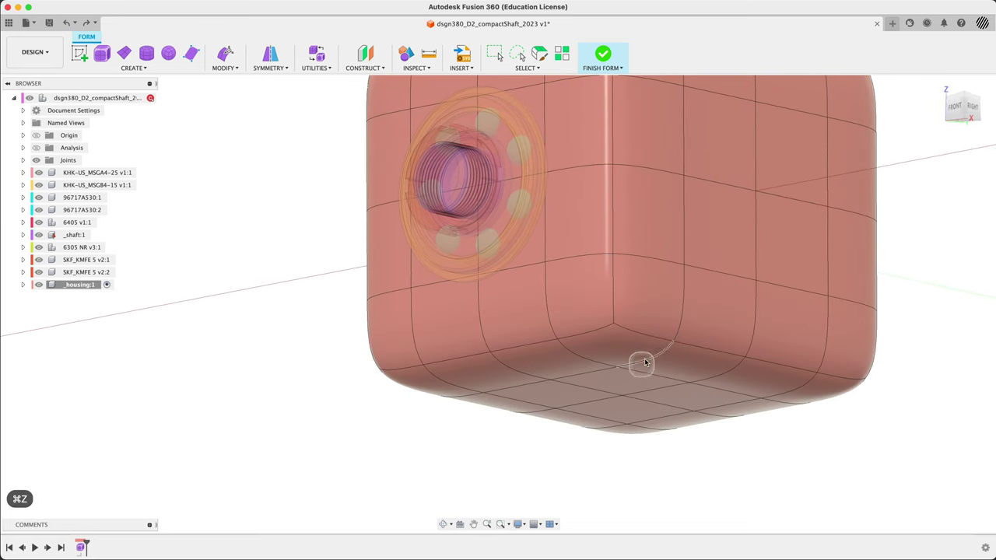
Delete the lower edge loop, then undo to keep it intact.
click(615, 368)
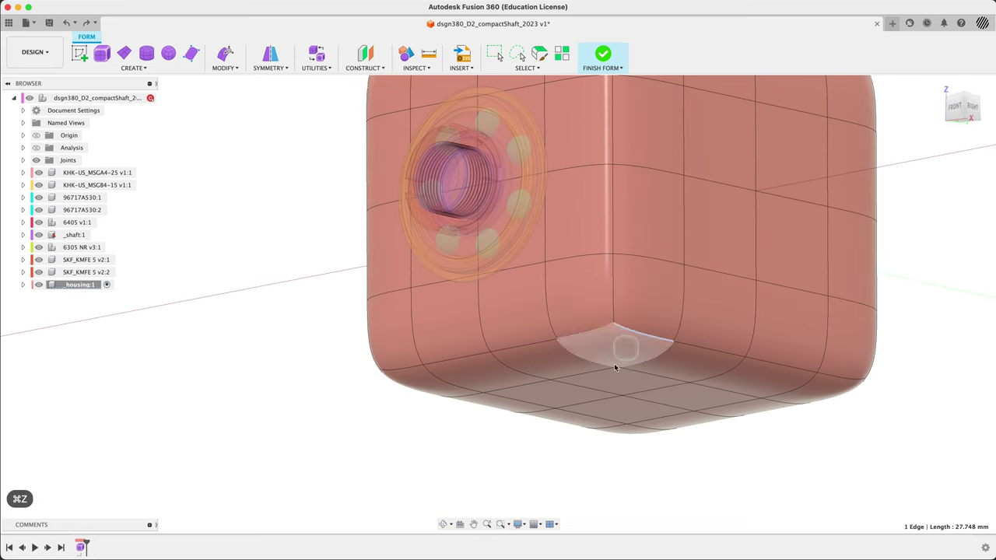
double_click(580, 338)
key(BackSpace)
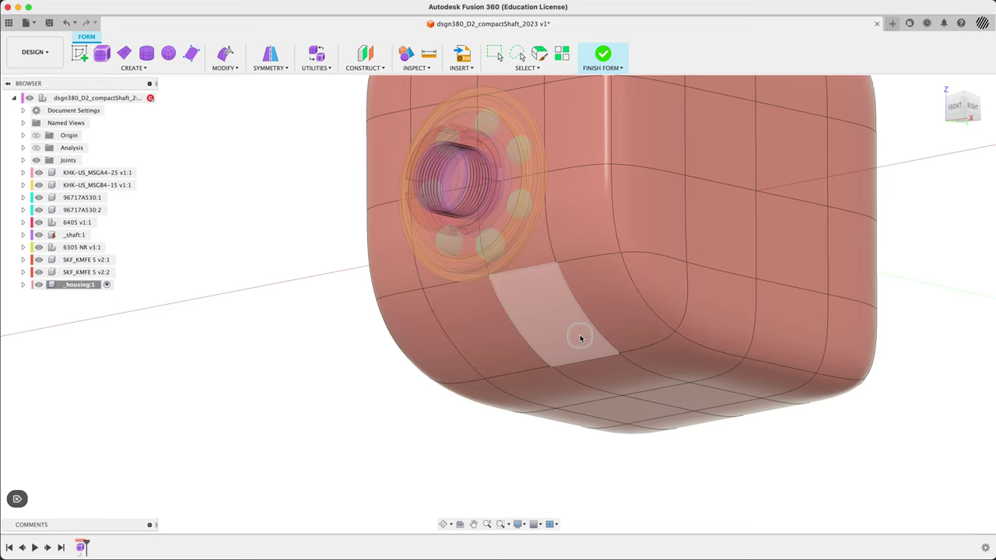
key(super+z)
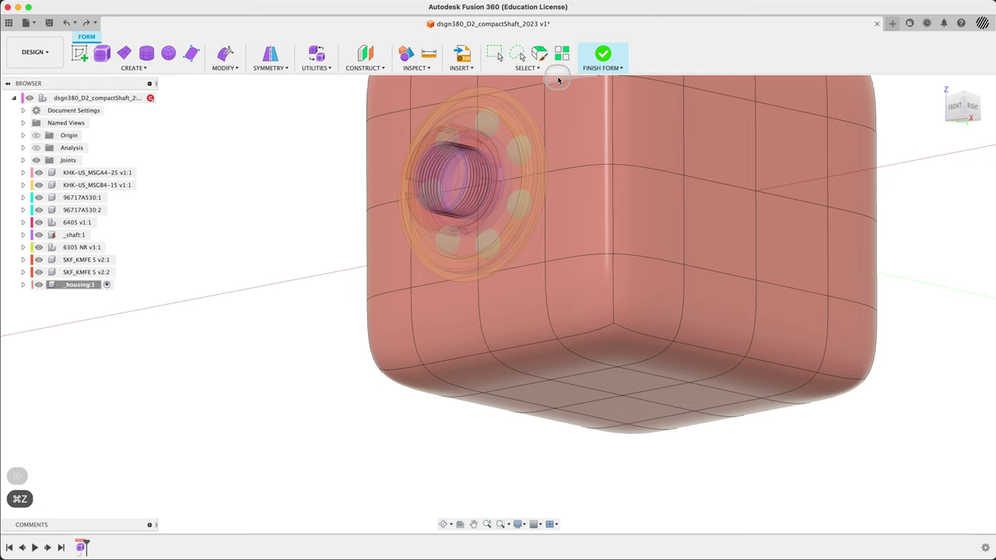
click(961, 111)
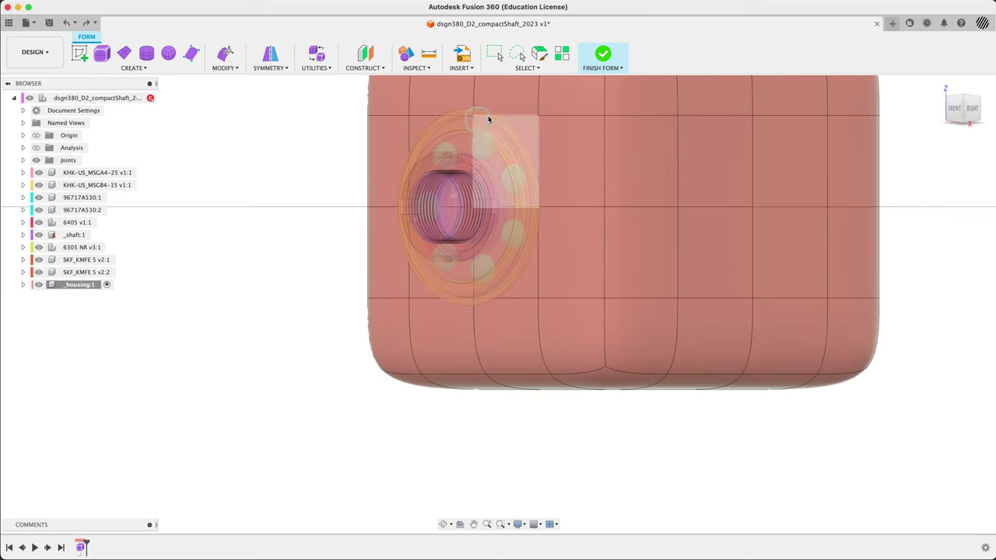
Restrict the selection filters to T-Spline Faces only.
click(540, 69)
click(540, 147)
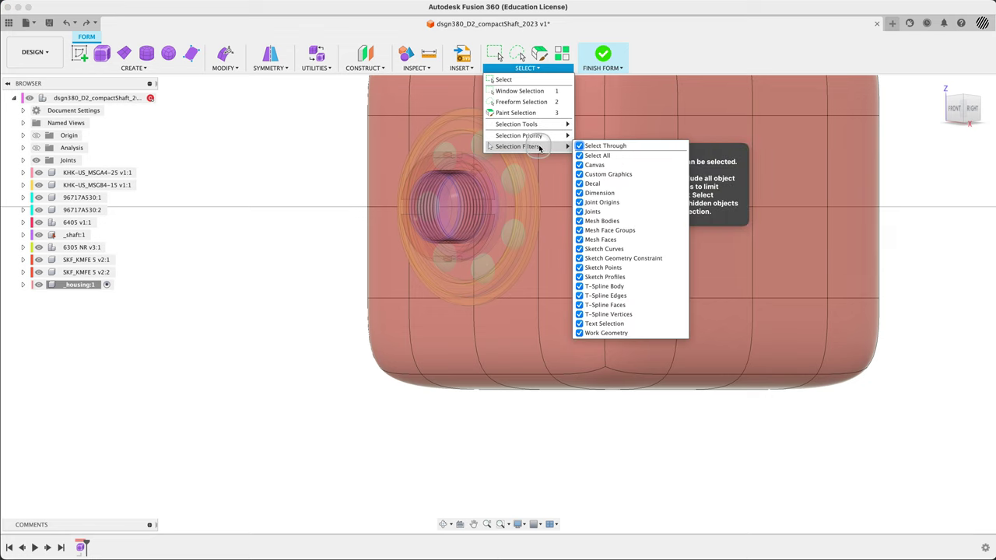
click(591, 166)
click(567, 146)
click(581, 156)
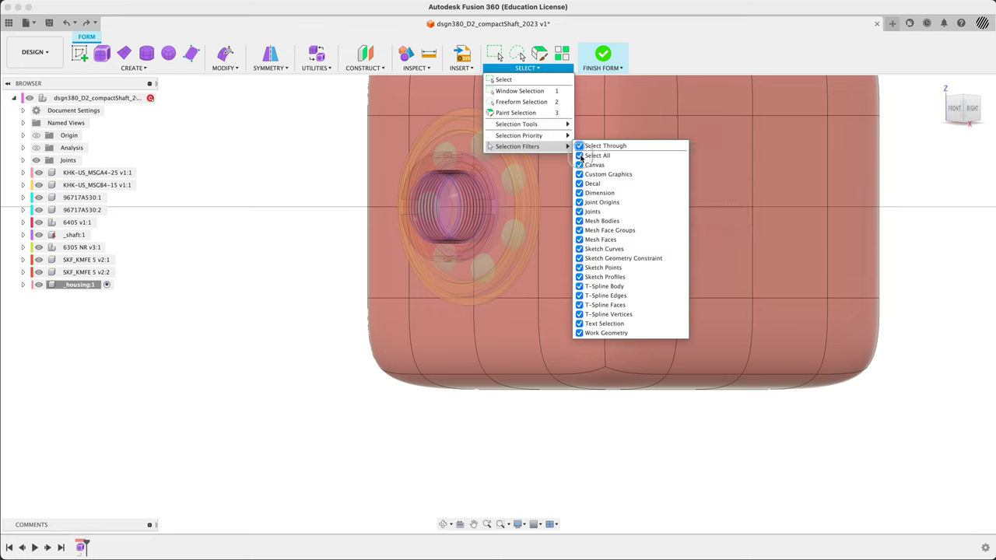
click(582, 157)
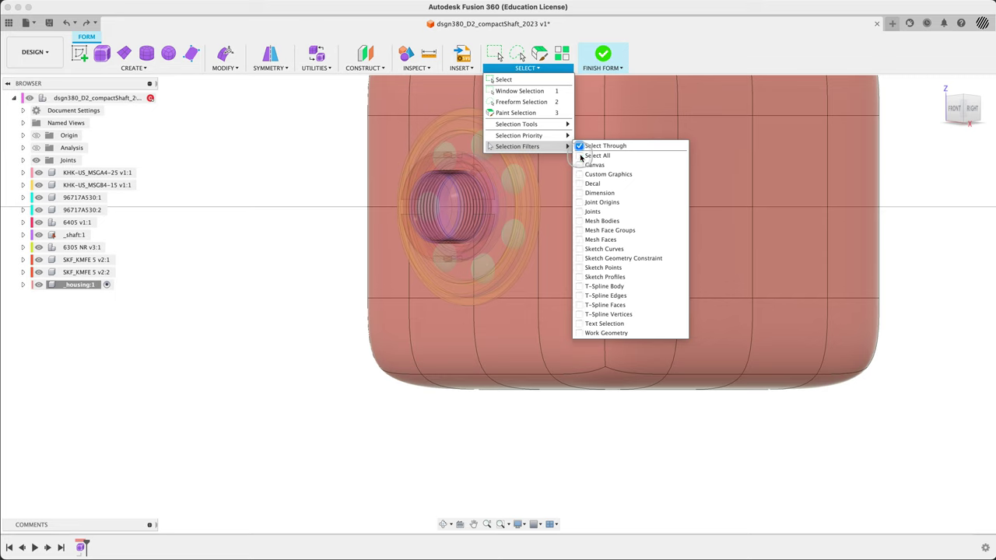
click(580, 305)
click(527, 332)
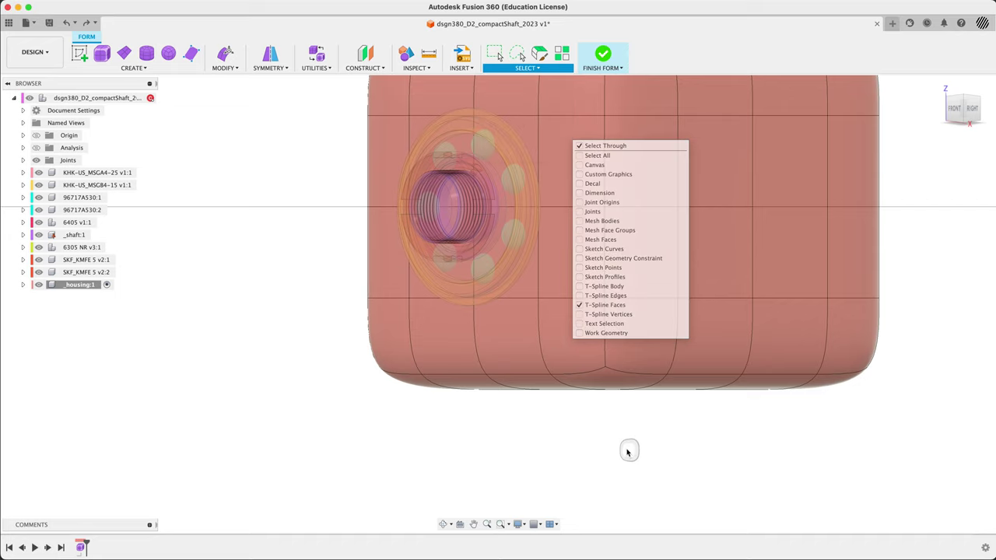
Window-select the faces along the housing bottom and delete them.
drag(322, 348, 934, 433)
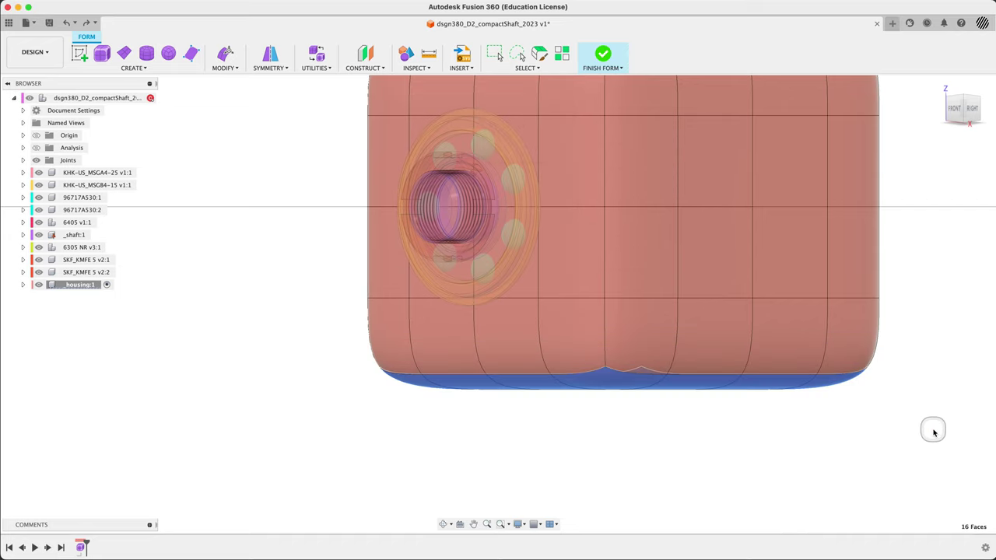
key(Delete)
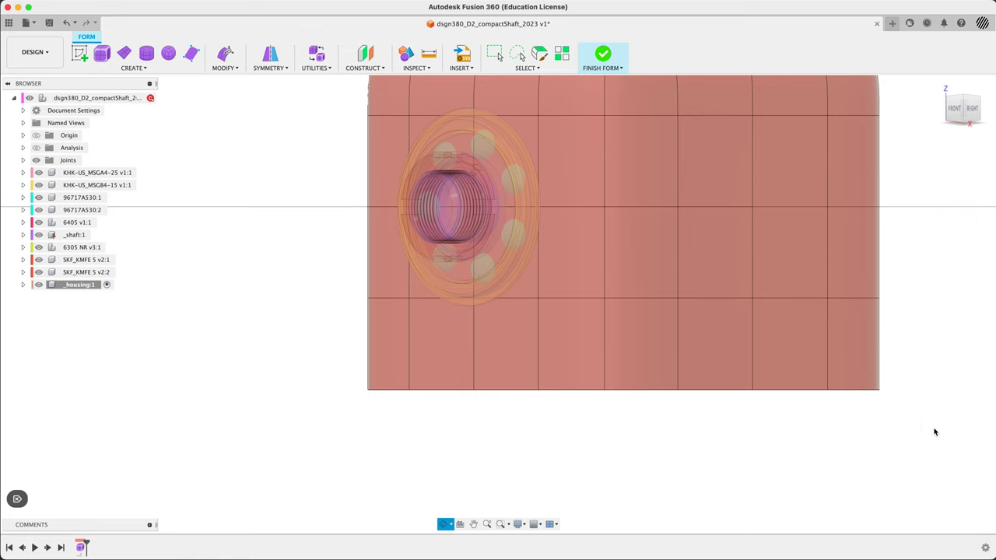
key(F6)
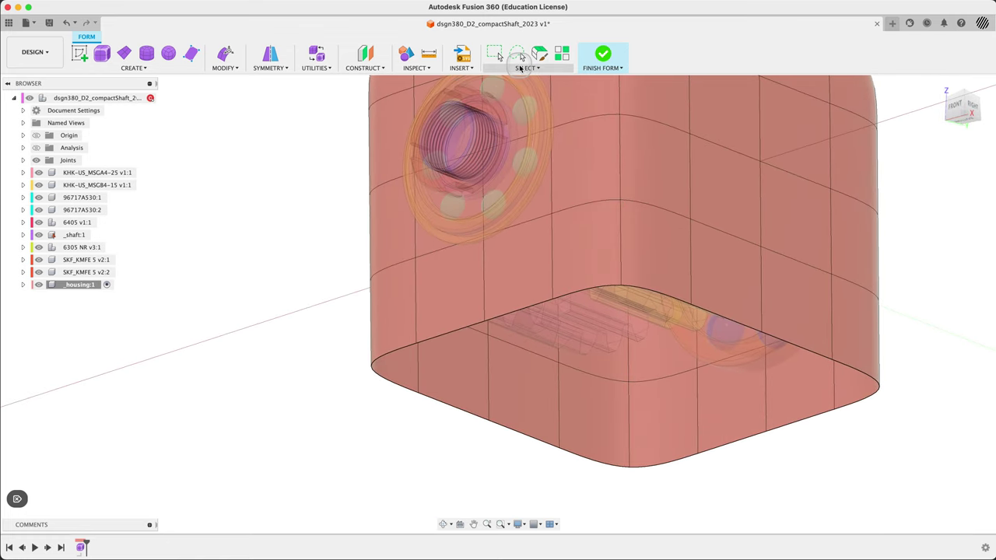
Turn every selection filter back on with Select All.
click(520, 68)
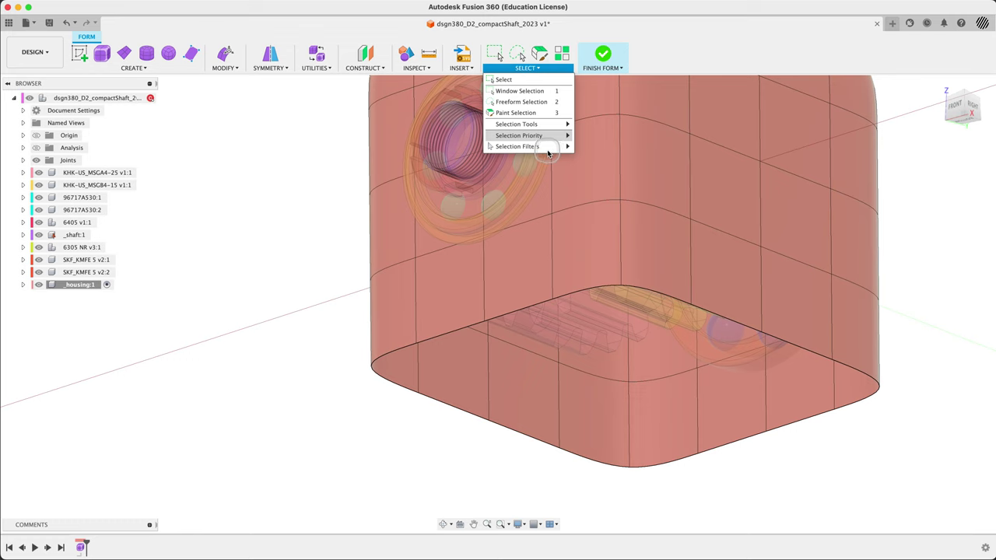
mouse_move(545, 147)
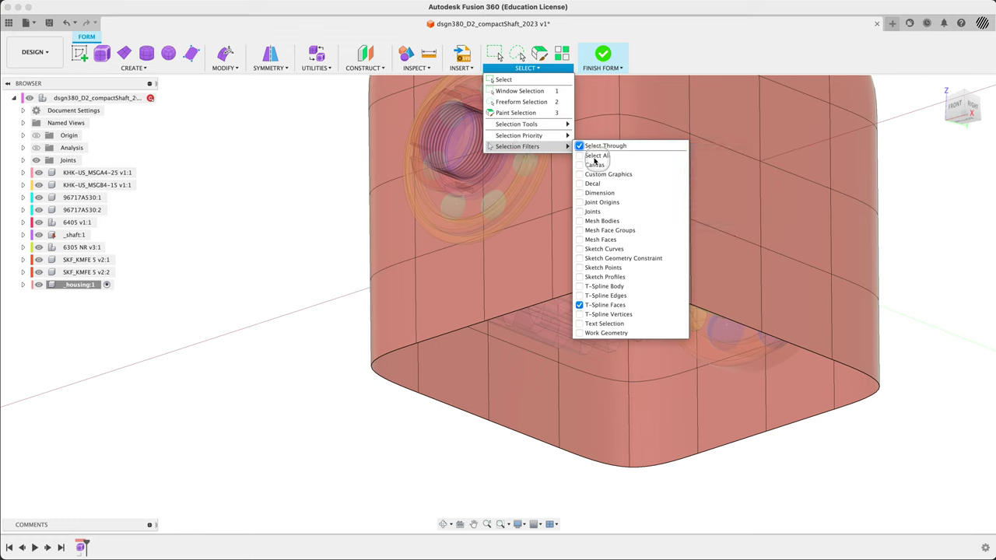
click(299, 237)
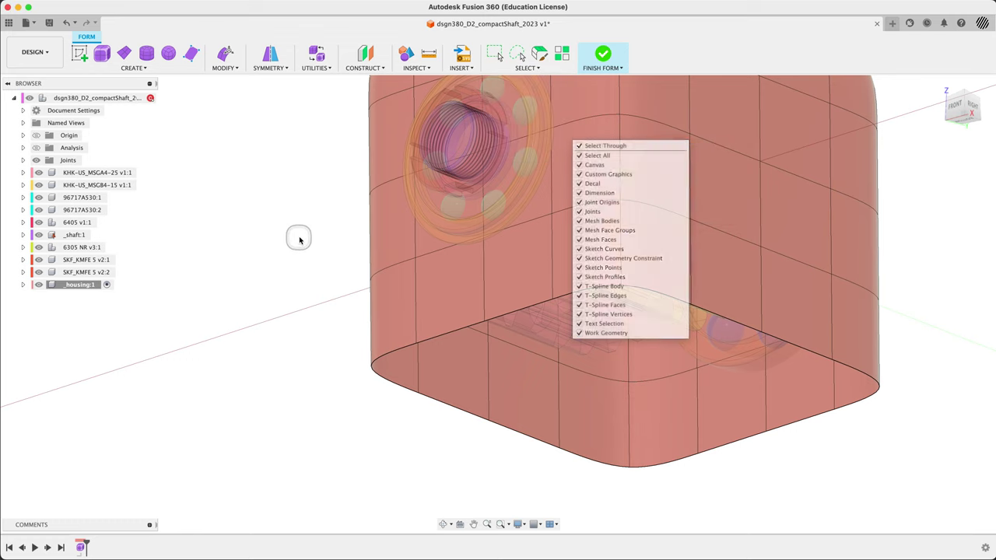
mouse_move(300, 239)
shift+middle_down()
mouse_move(306, 198)
mouse_move(320, 236)
mouse_move(303, 240)
shift+middle_up()
In a front wireframe view, select the upper-left edge loop and delete it.
scroll(304, 239, down, 5)
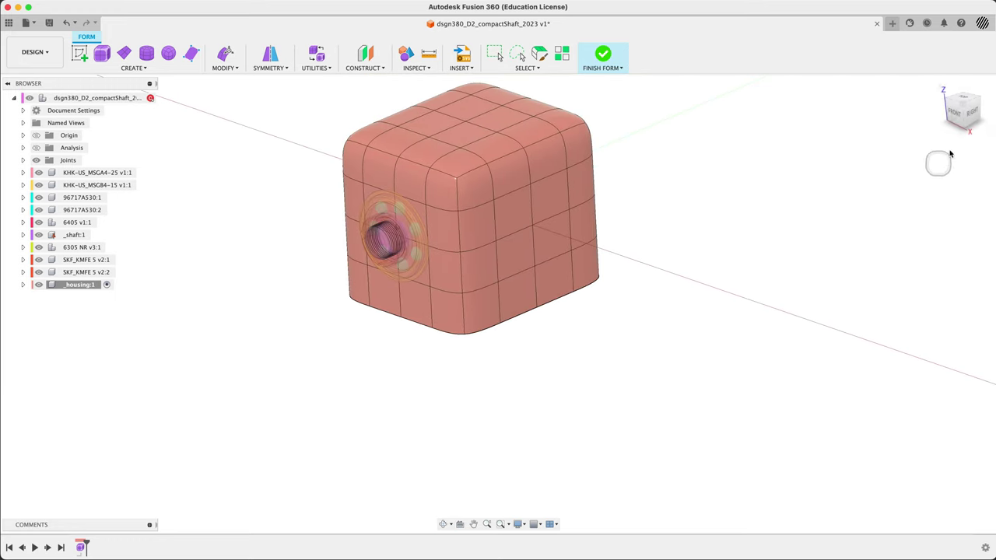
shift+middle_drag(692, 207, 718, 180)
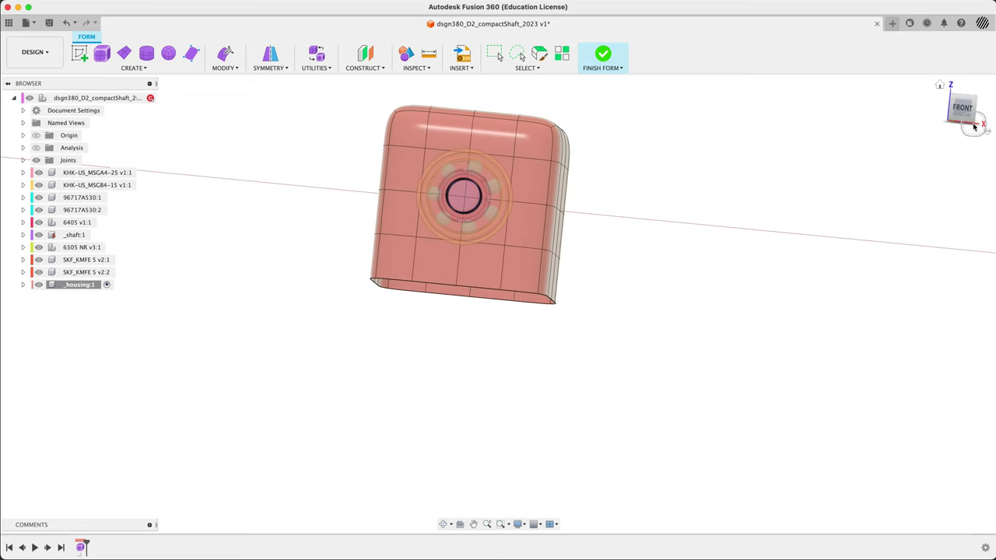
click(926, 155)
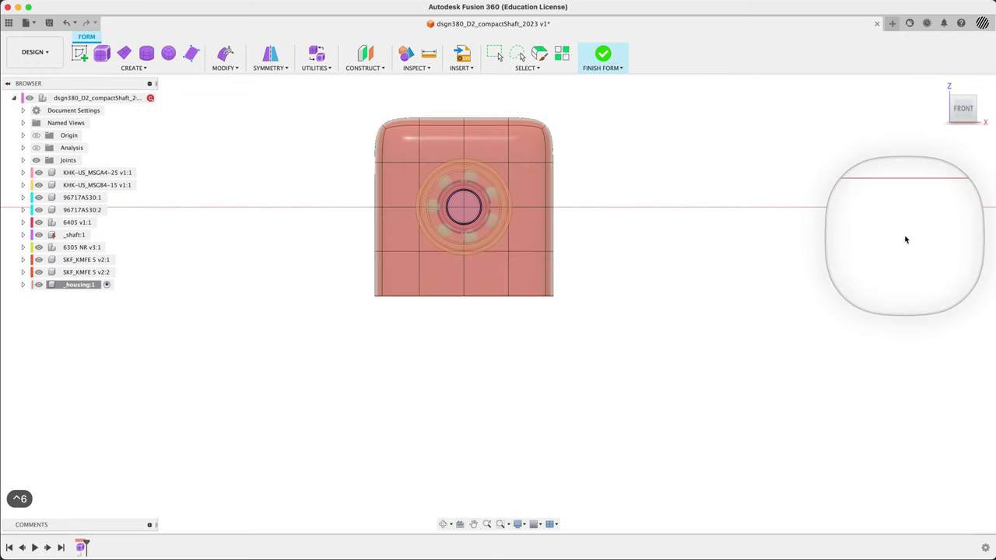
key(ctrl+7)
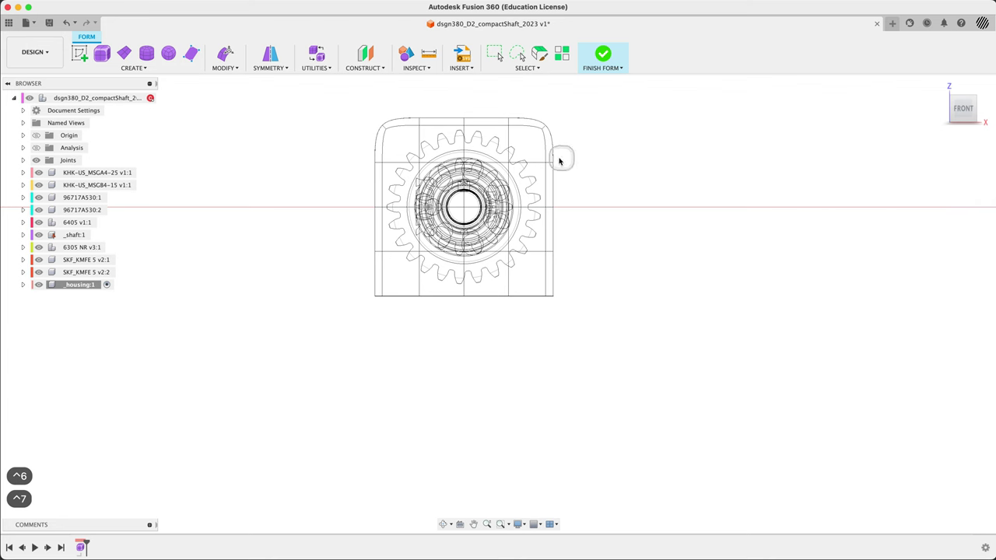
scroll(473, 126, up, 5)
scroll(339, 94, up, 1)
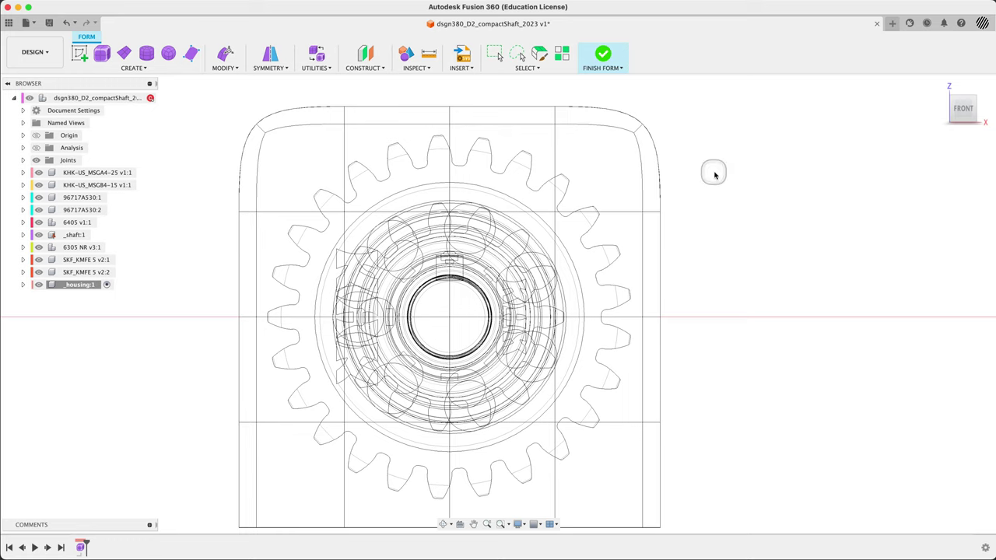
middle_drag(711, 174, 761, 187)
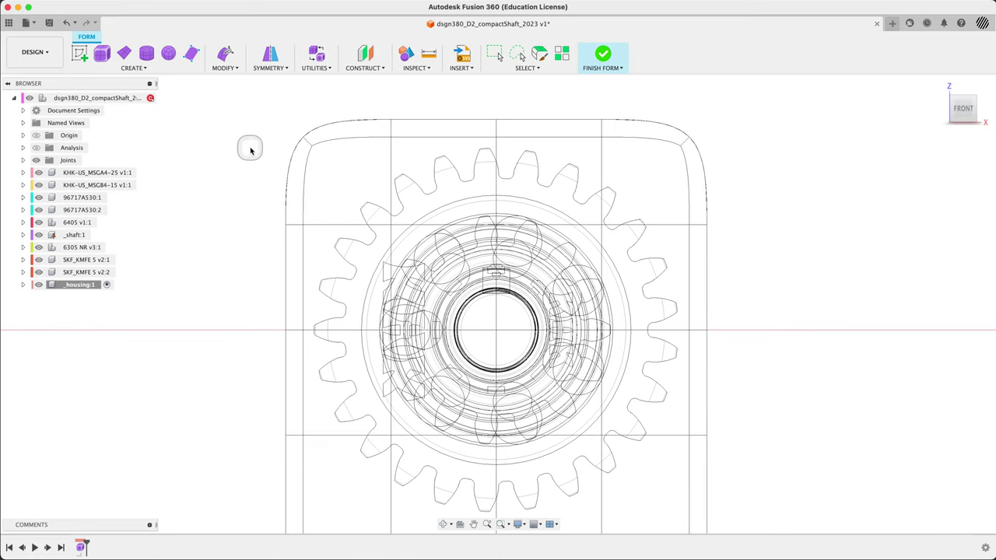
shift+middle_drag(249, 149, 265, 150)
click(291, 136)
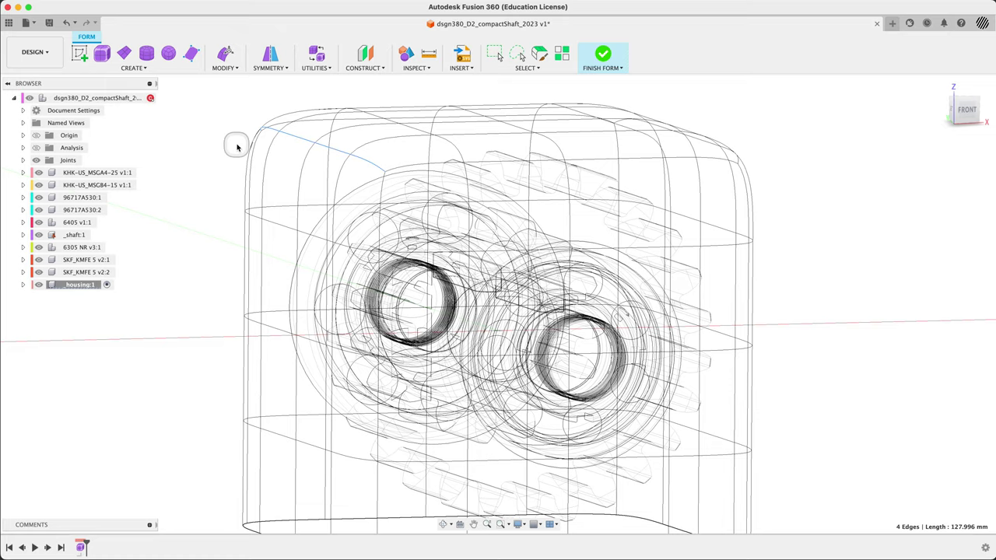
key(Delete)
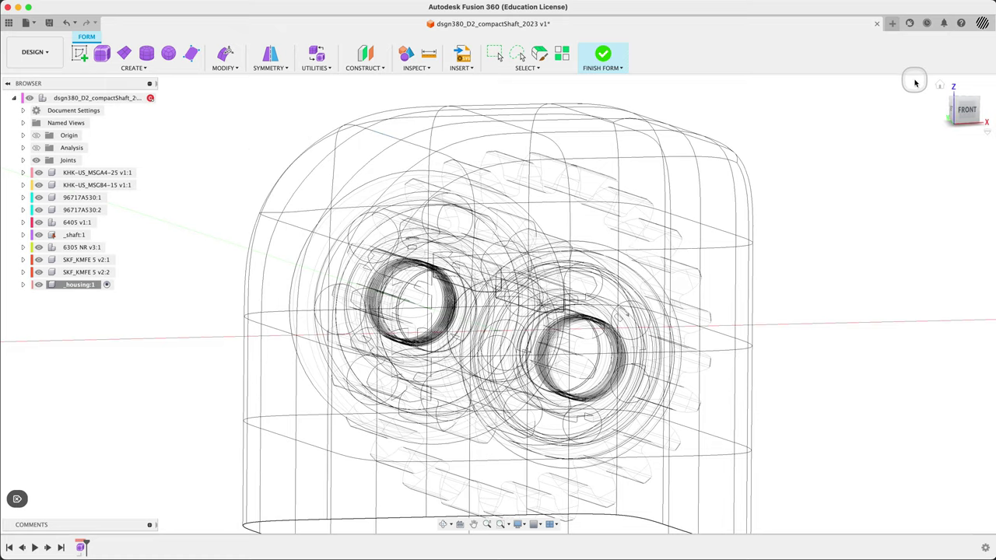
Check the softened corner, then return to the home view with shaded display.
shift+middle_drag(887, 191, 867, 188)
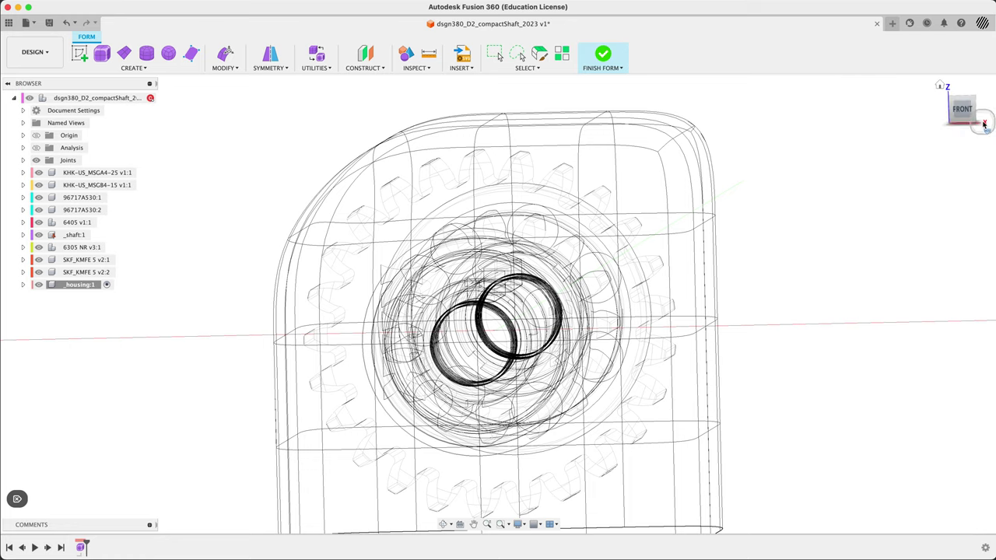
click(964, 115)
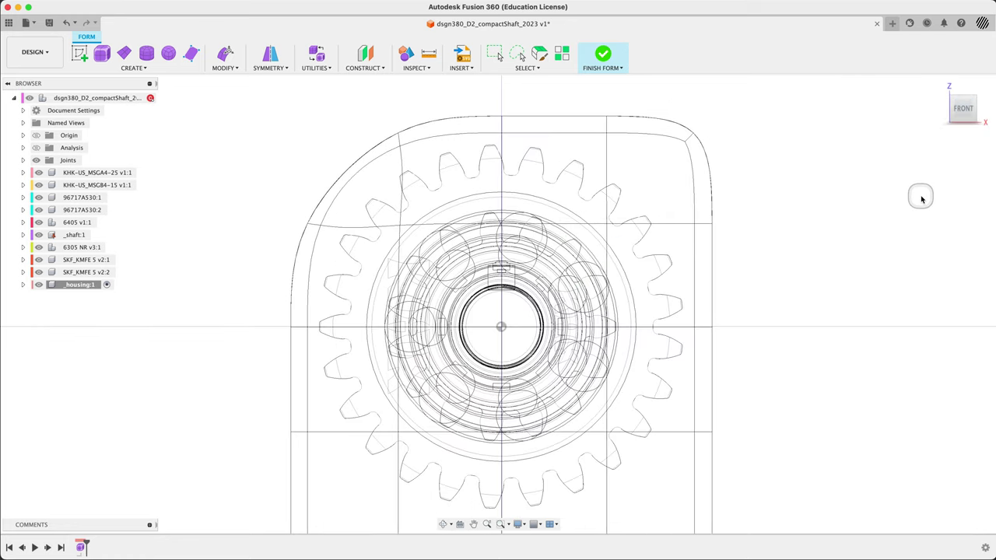
shift+middle_drag(921, 199, 825, 176)
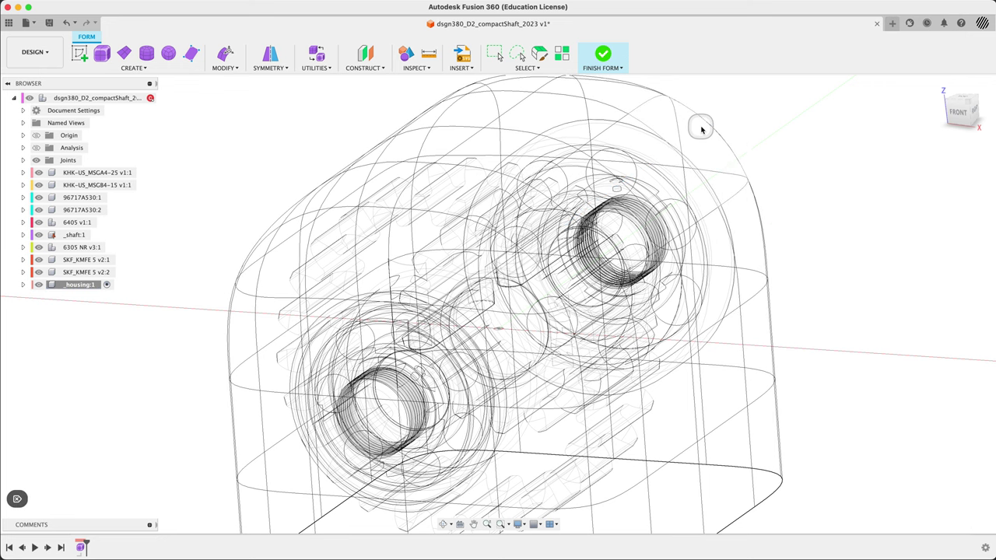
click(940, 86)
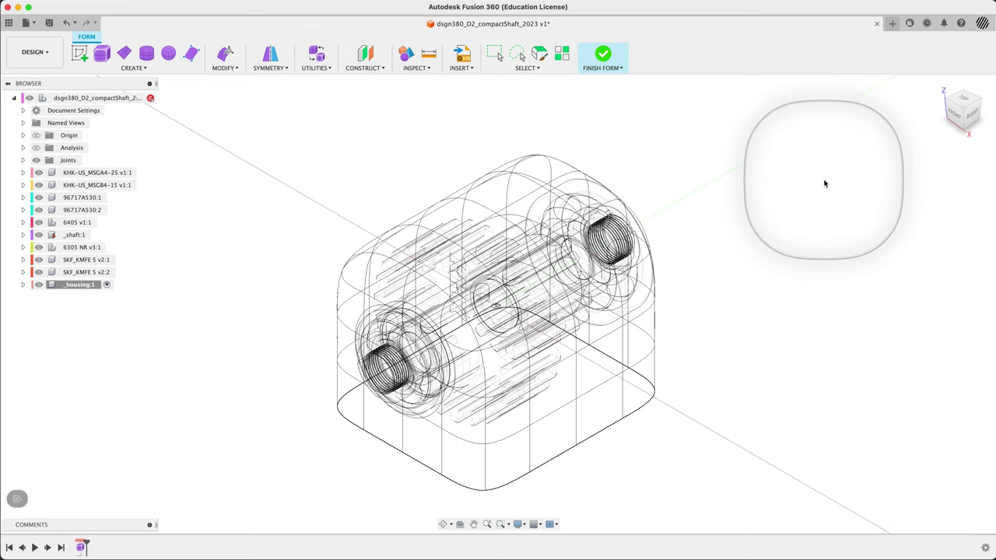
key(ctrl+6)
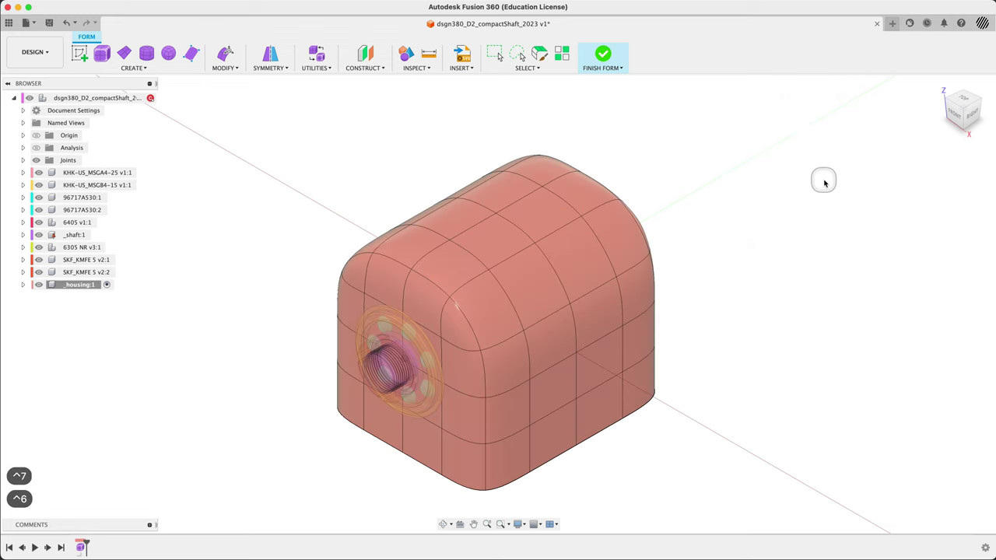
Undo the earlier sloped-roof edits to restore the plain box housing, shown in box display.
click(463, 327)
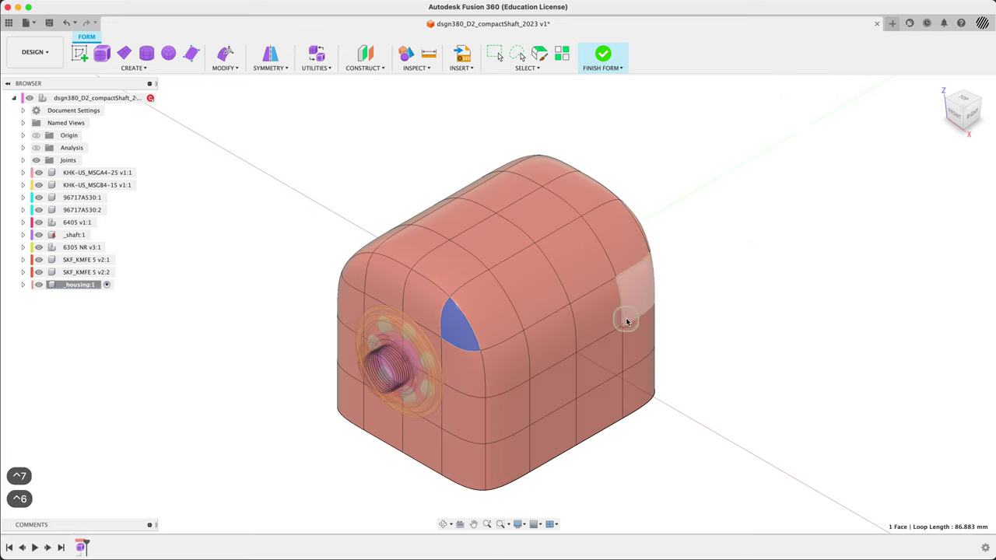
shift+middle_drag(720, 268, 762, 225)
key(ctrl+1)
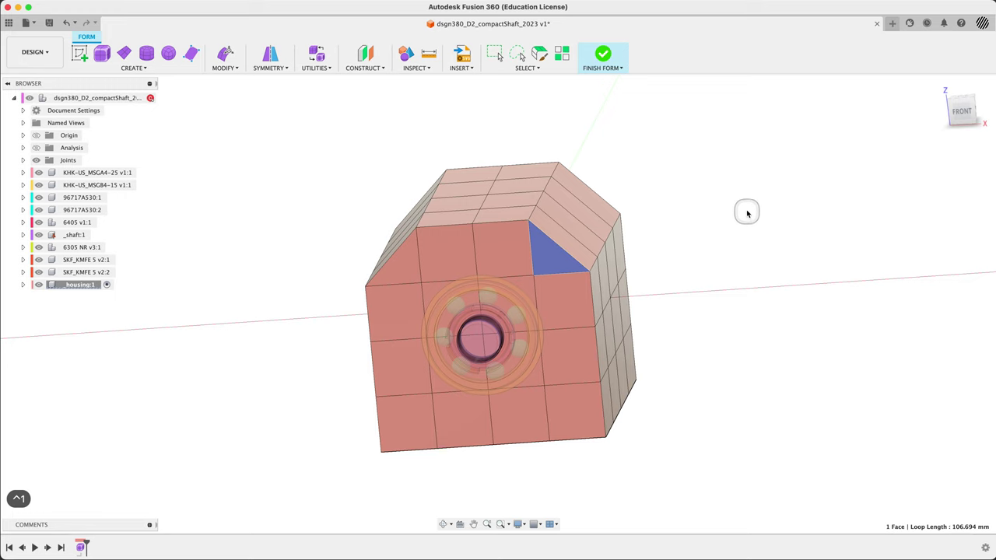
shift+middle_drag(744, 213, 723, 215)
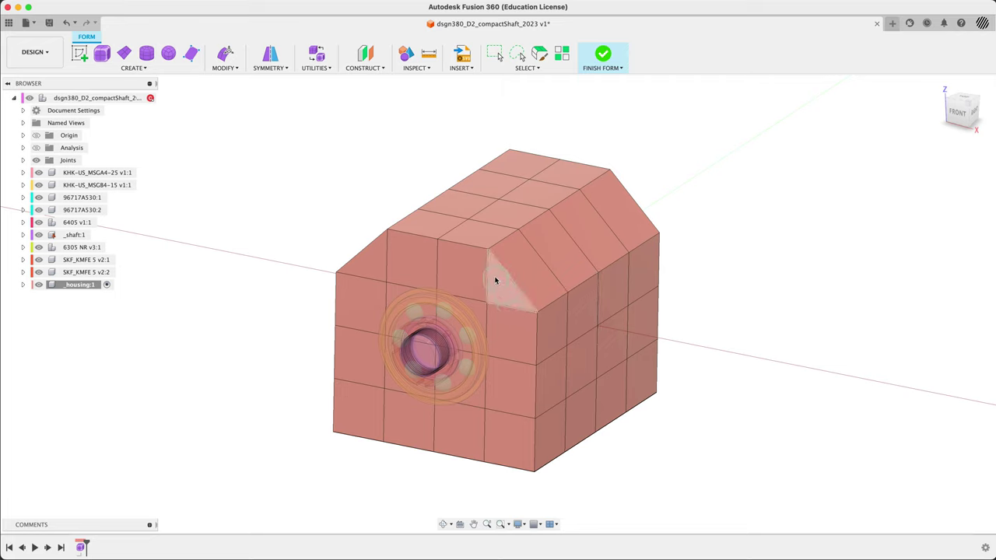
click(515, 262)
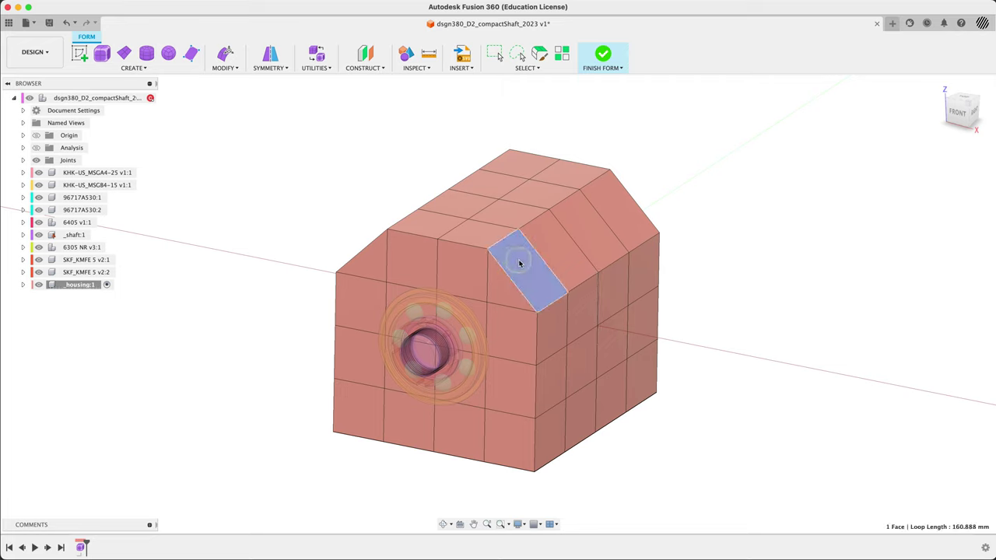
key(ctrl+z)
key(ctrl+z)
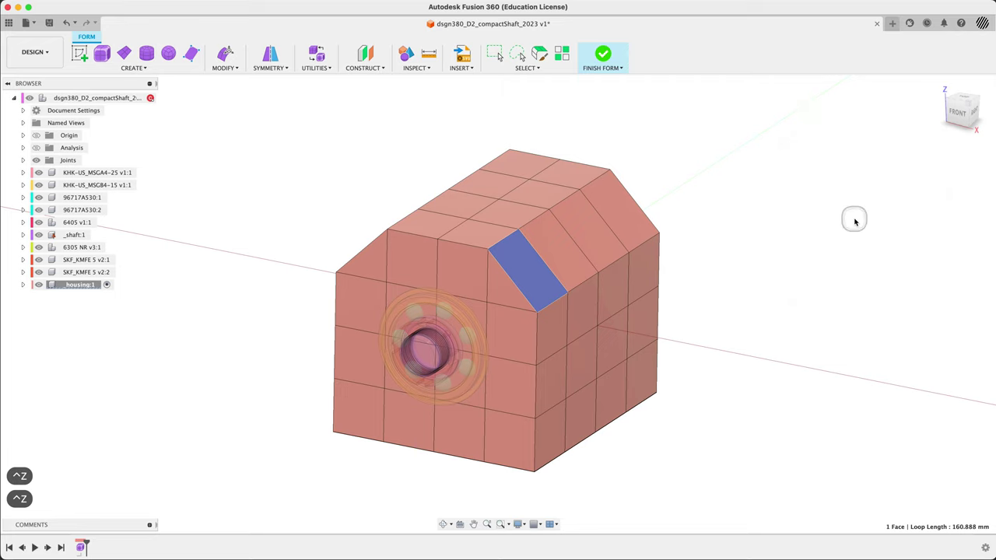
key(ctrl+z)
key(ctrl+z)
key(super+z)
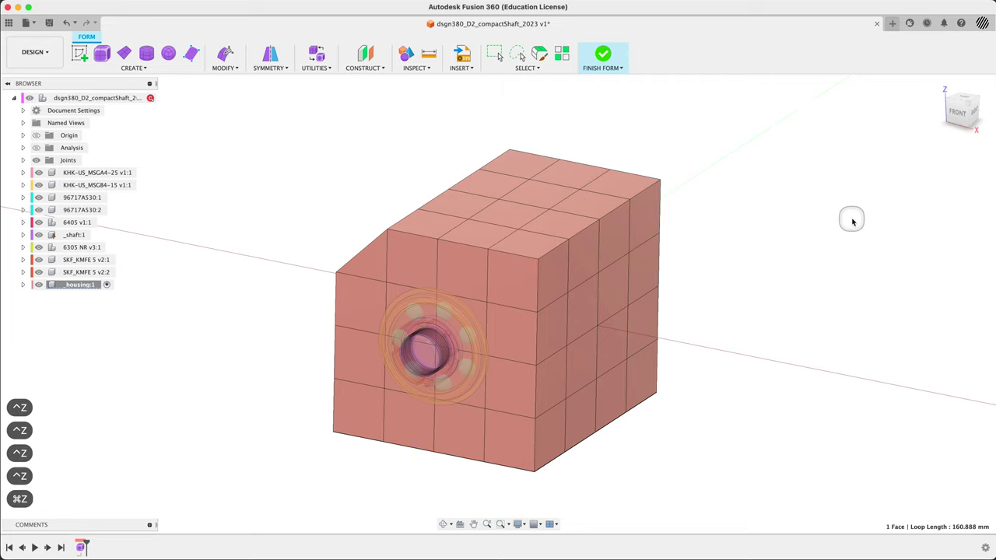
key(super+z)
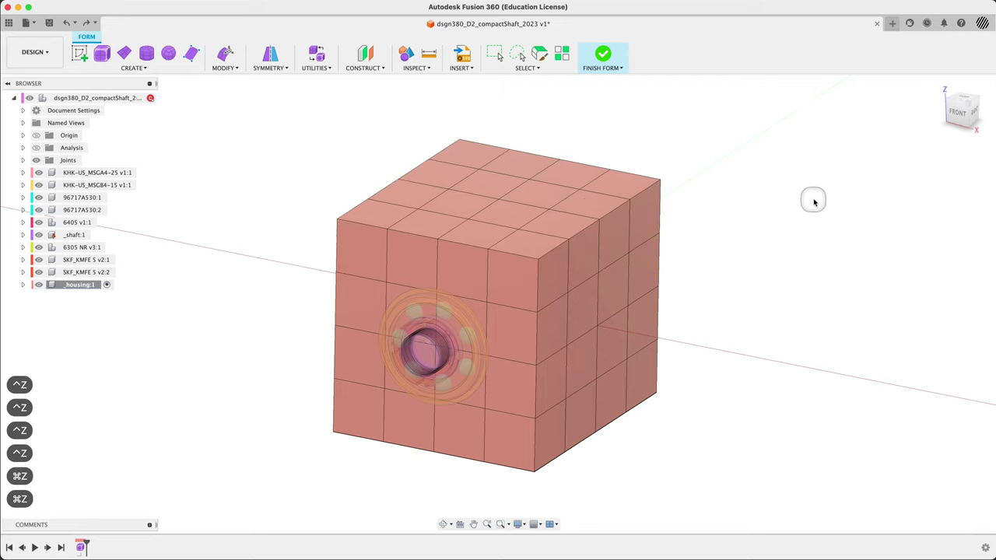
Delete the top-right edge loop to form a sloped bevel, then inspect its edges and corner.
double_click(549, 256)
key(BackSpace)
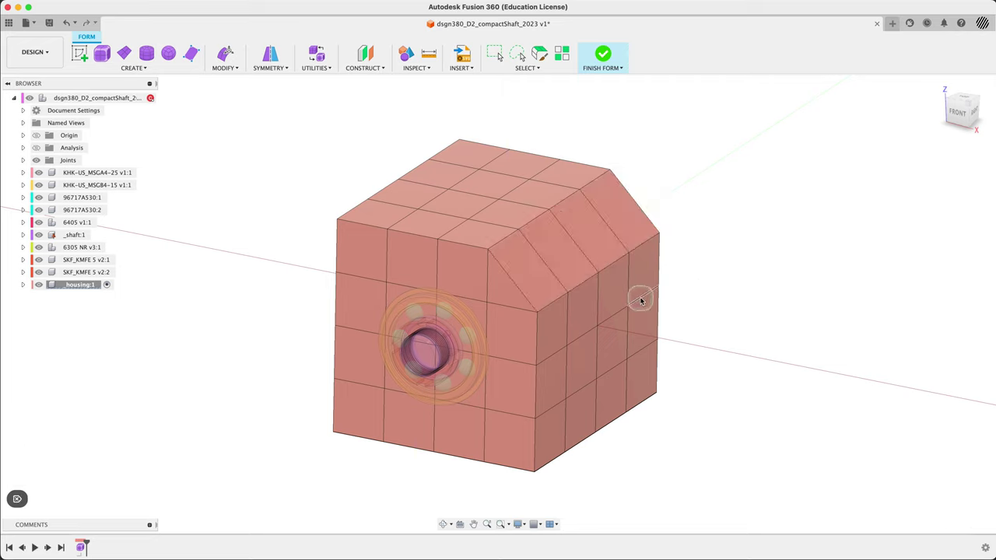
click(526, 300)
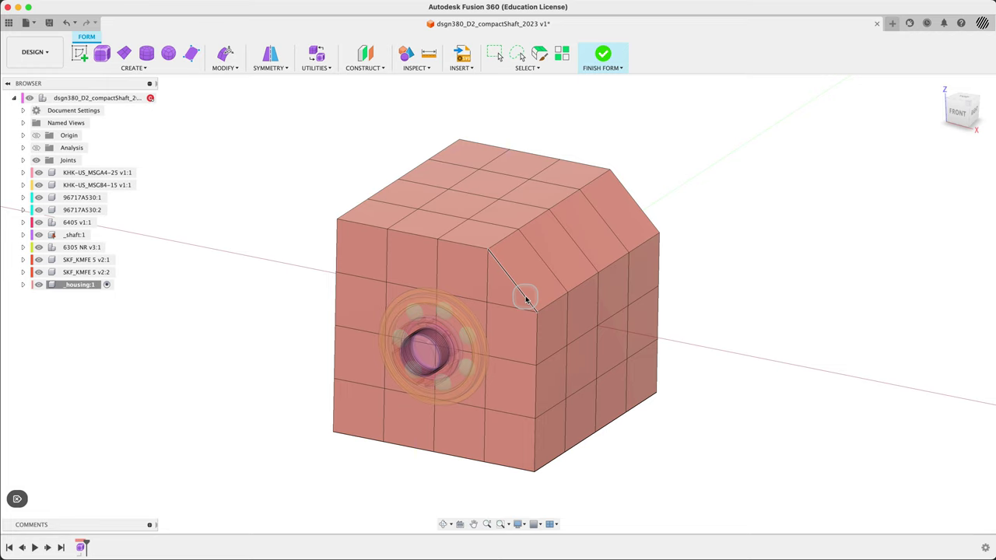
click(535, 316)
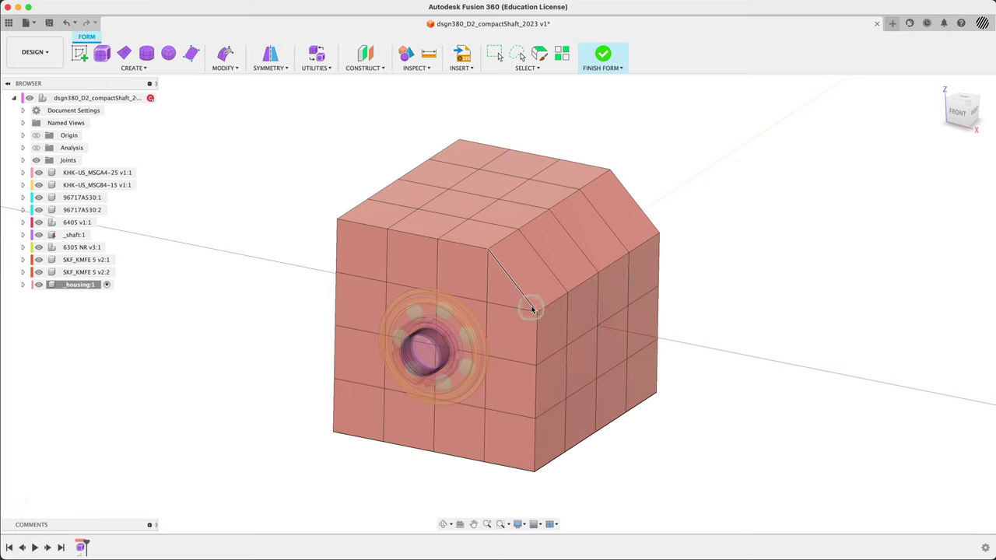
click(534, 315)
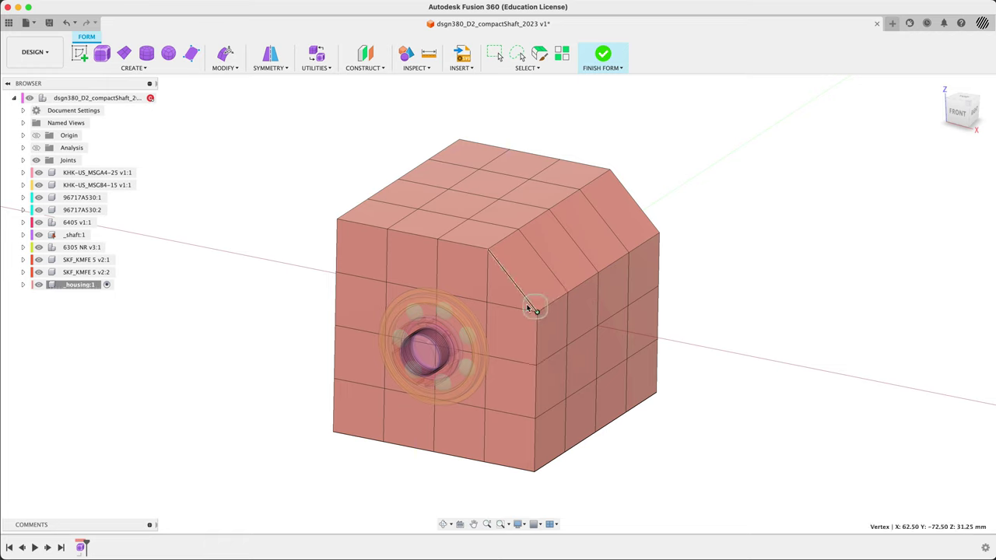
click(526, 303)
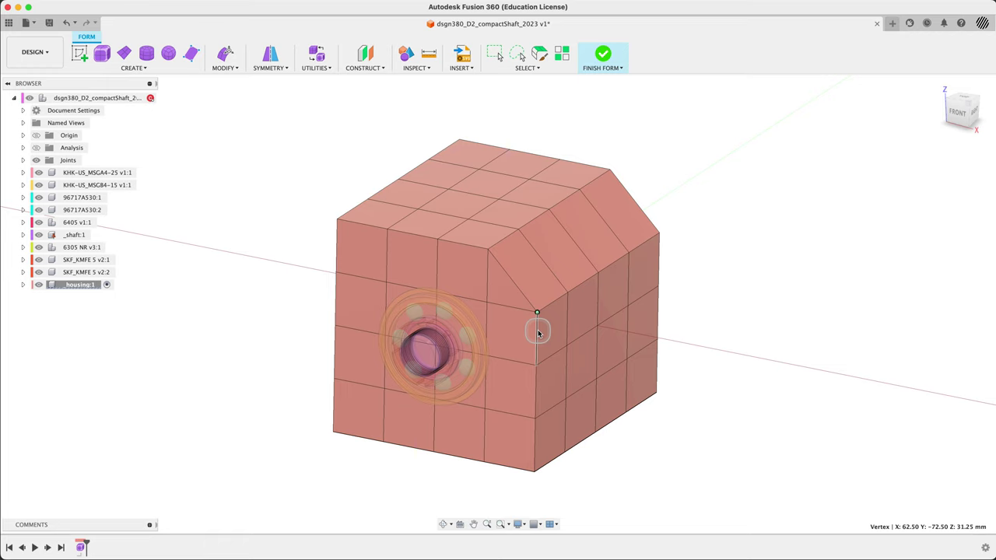
click(483, 270)
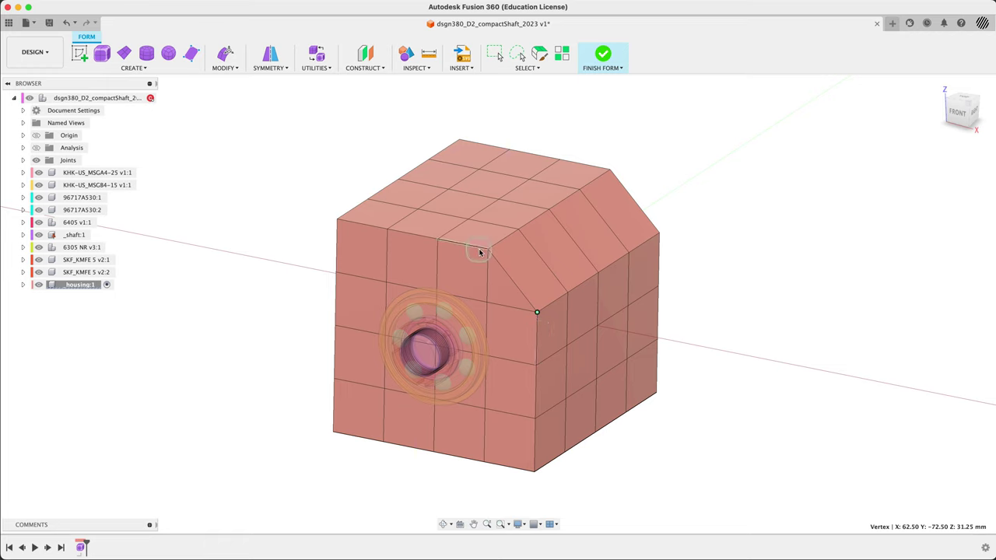
Clear the selection and orbit to view the bevelled housing from the side.
click(697, 216)
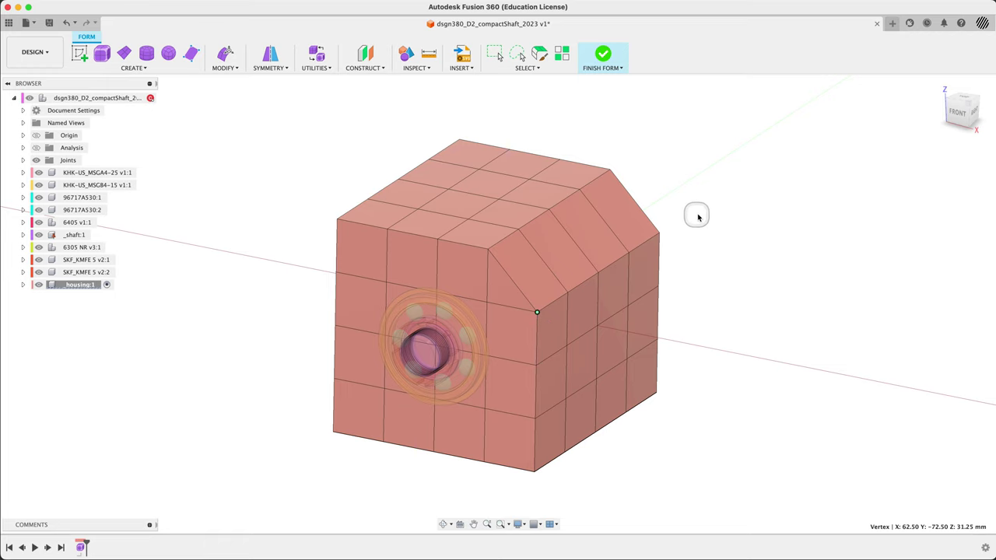
click(397, 185)
click(381, 189)
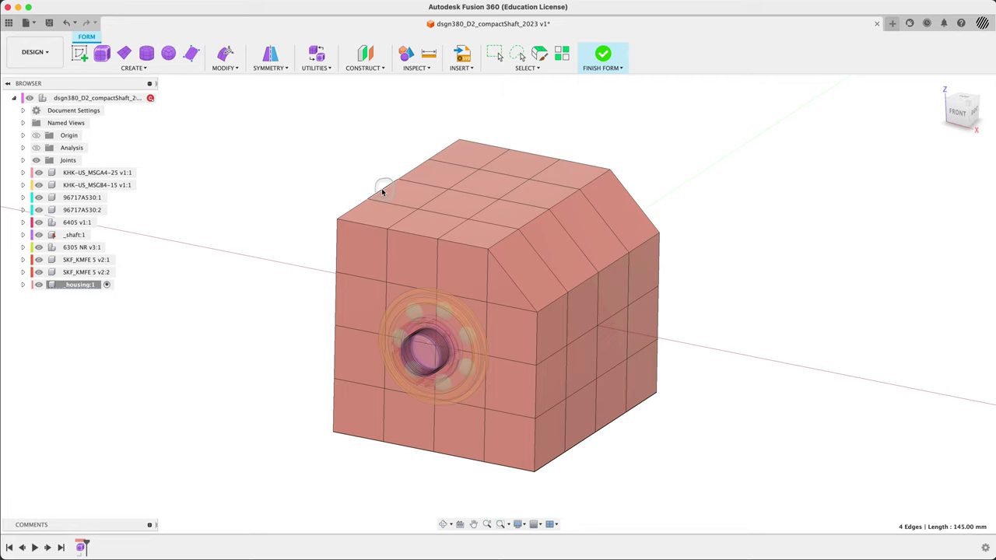
shift+middle_drag(386, 192, 387, 195)
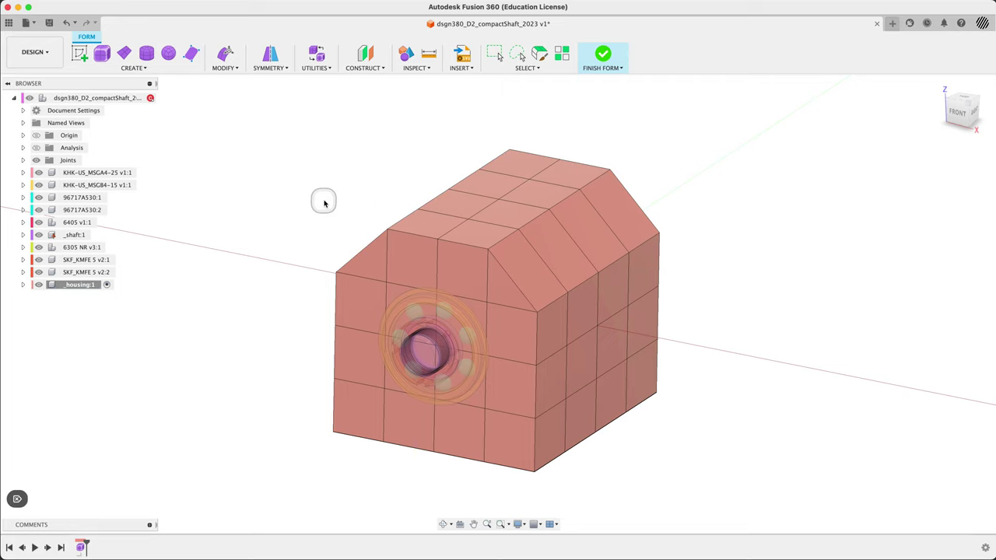
shift+middle_drag(325, 203, 403, 186)
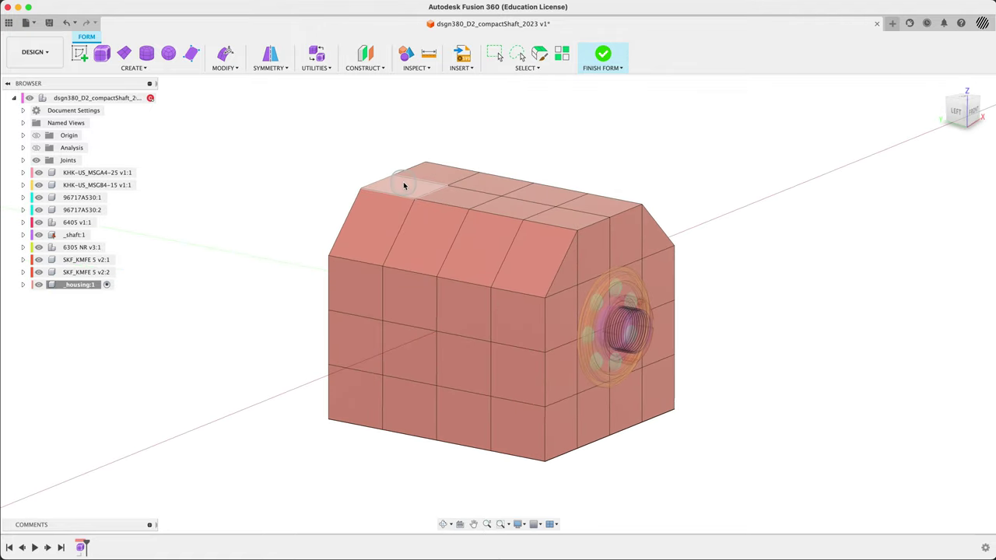
right_click(321, 177)
Switch the housing form to smooth display and orbit to a front view.
key(ctrl+3)
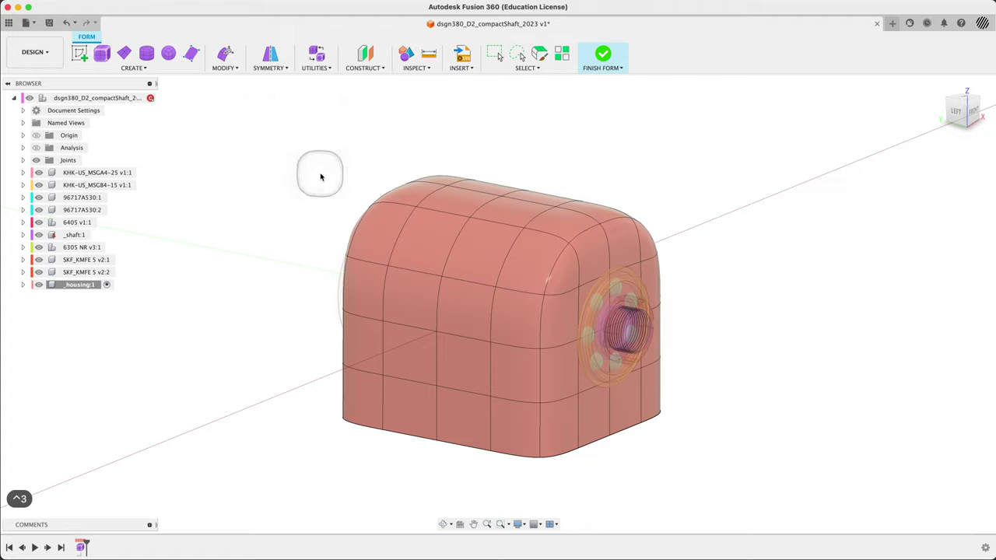
shift+middle_drag(365, 178, 341, 176)
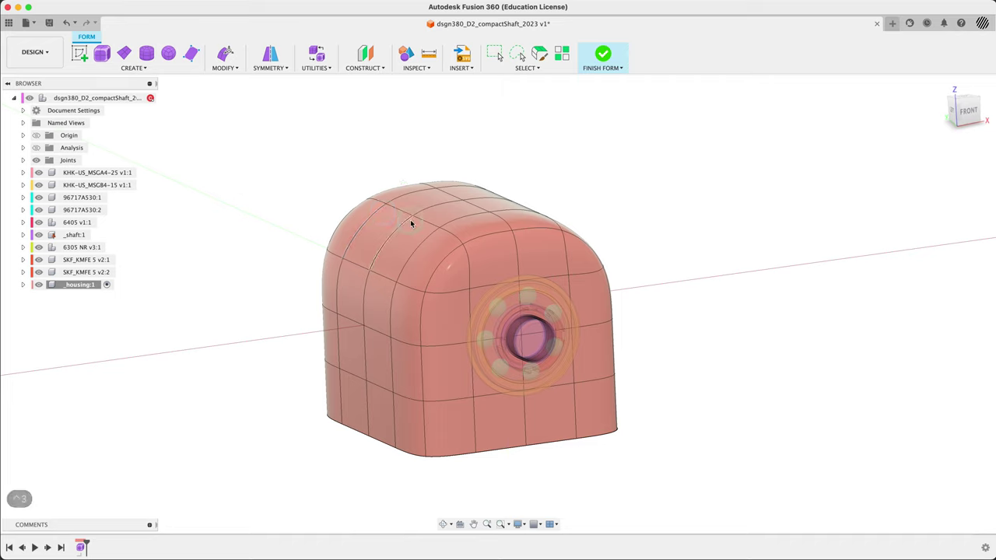
double_click(416, 222)
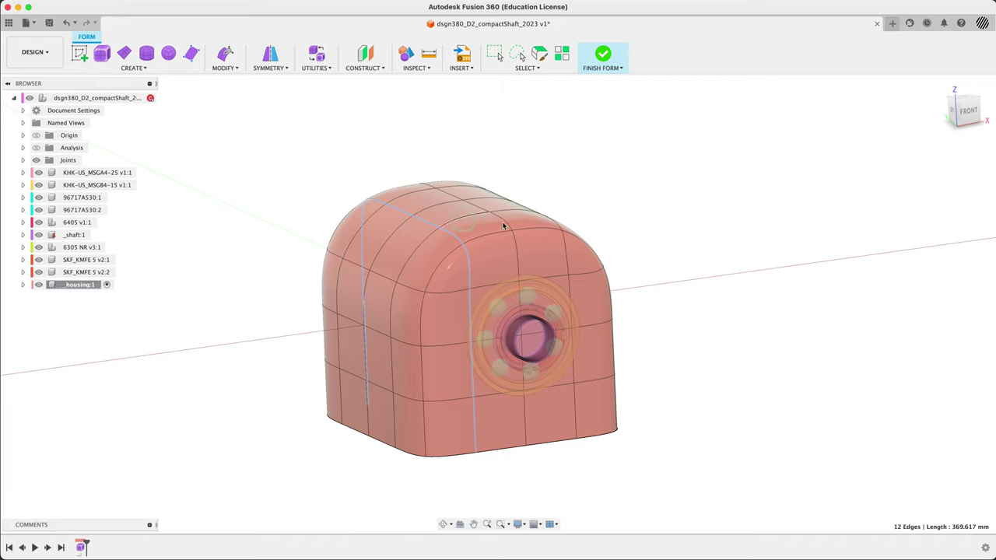
click(668, 233)
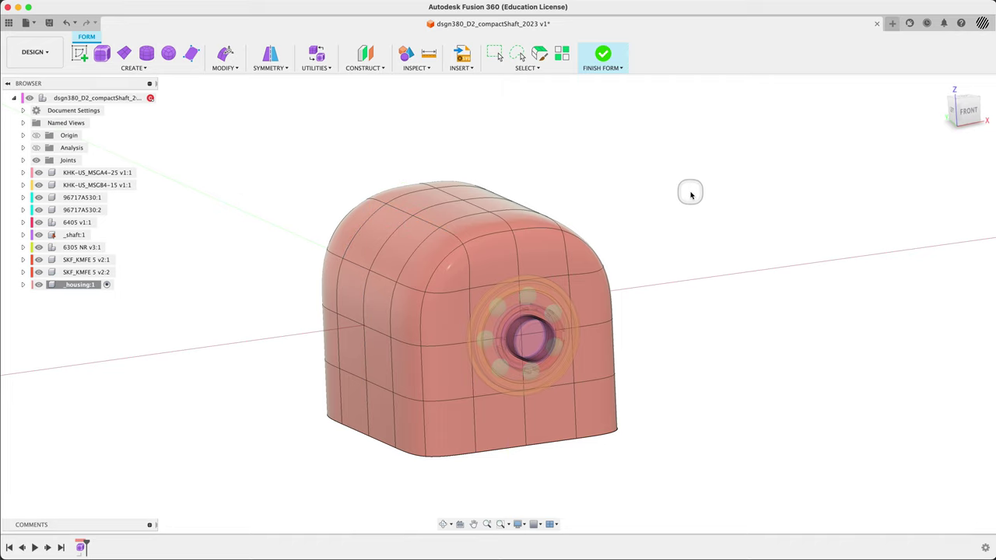
shift+middle_drag(689, 194, 677, 207)
Try shifting the top edge loop about 15 mm sideways, undo it, and close the form edit.
double_click(427, 279)
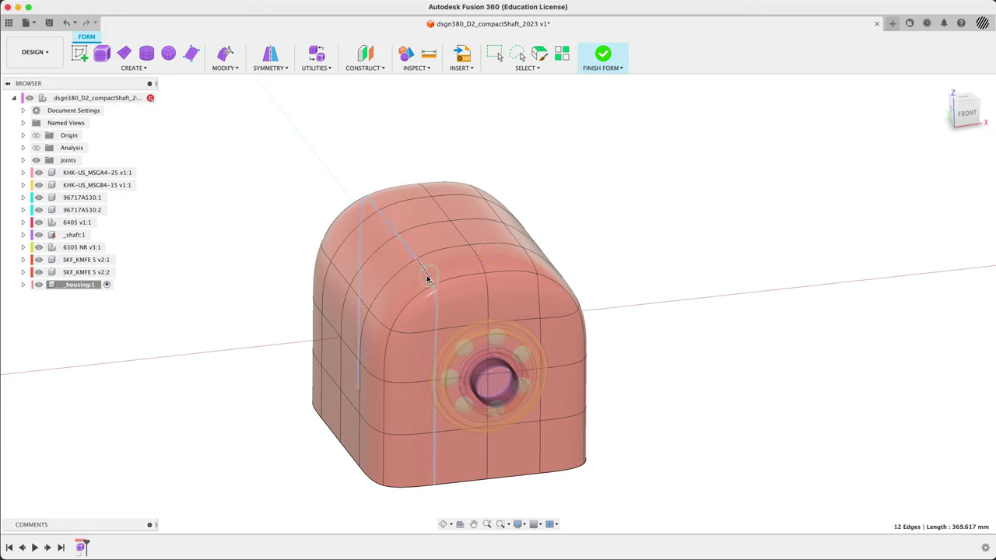
right_click(657, 222)
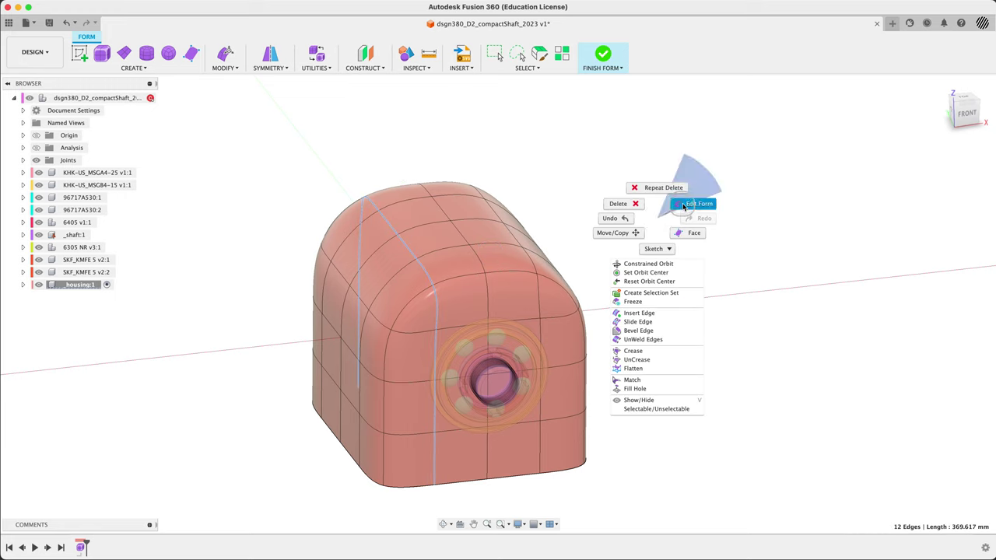
click(688, 205)
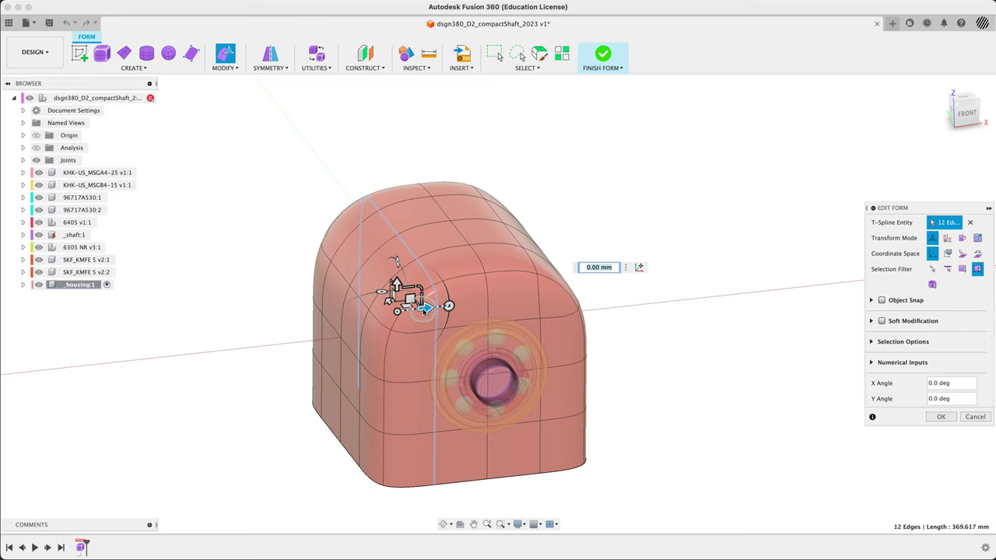
drag(424, 309, 384, 313)
key(super+z)
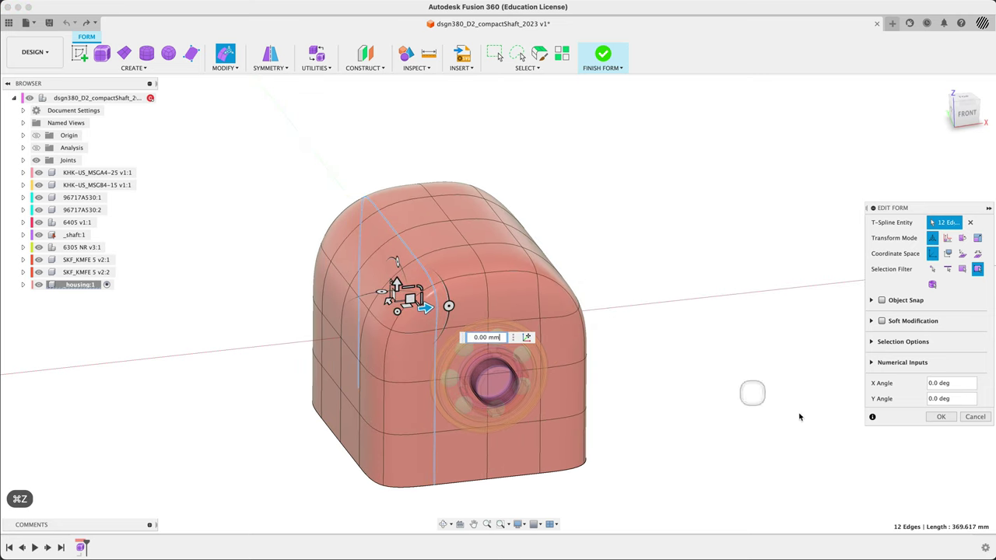
click(941, 417)
shift+middle_drag(679, 248, 265, 86)
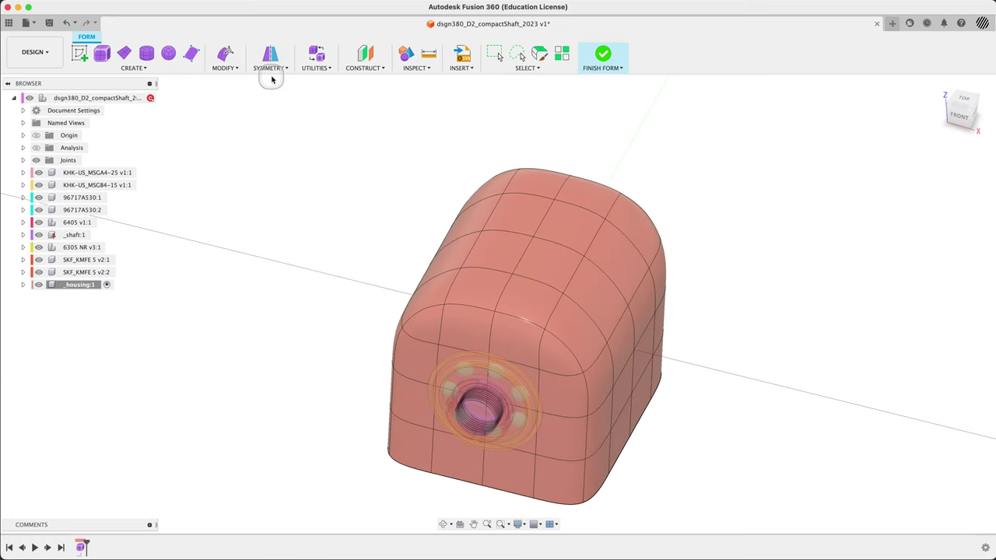
Apply Mirror - Internal symmetry to the housing using the two adjacent top faces.
click(272, 68)
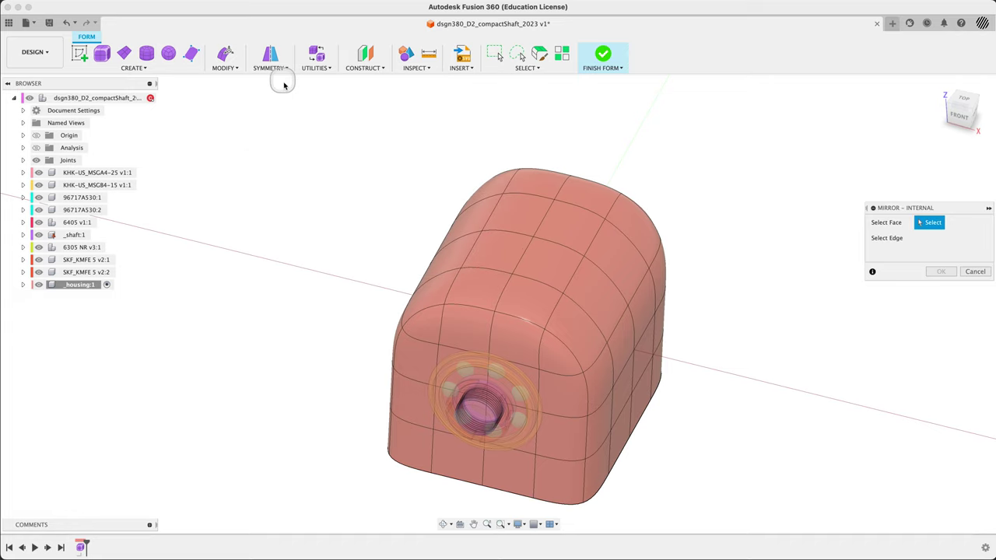
click(486, 293)
click(540, 305)
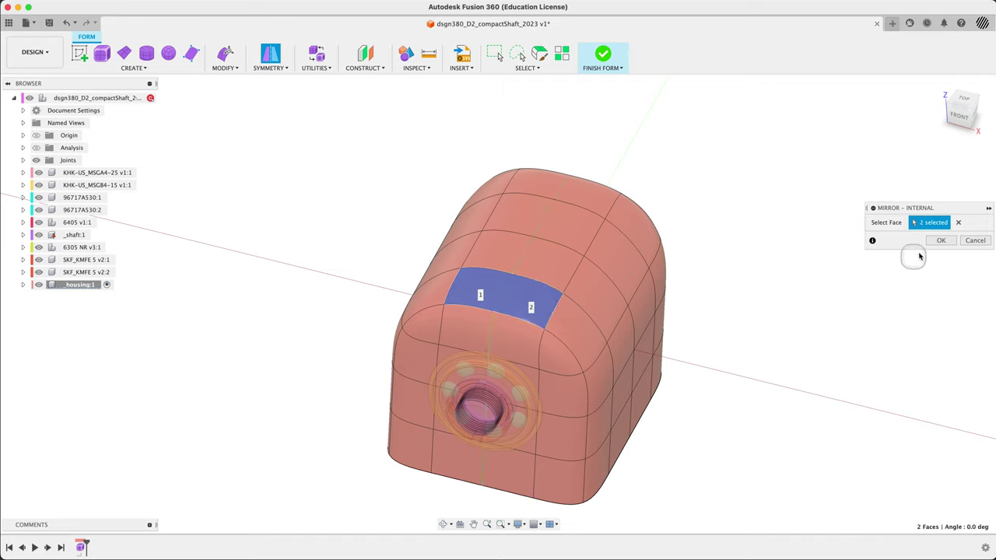
click(938, 240)
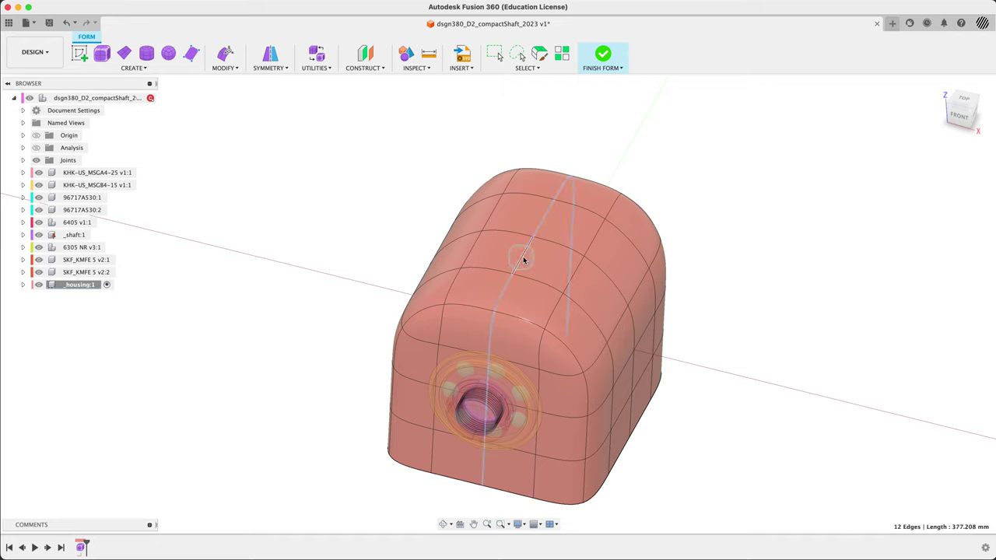
Try pushing the top edge loop outward in box display, then undo and cancel the edit.
double_click(450, 294)
right_click(779, 175)
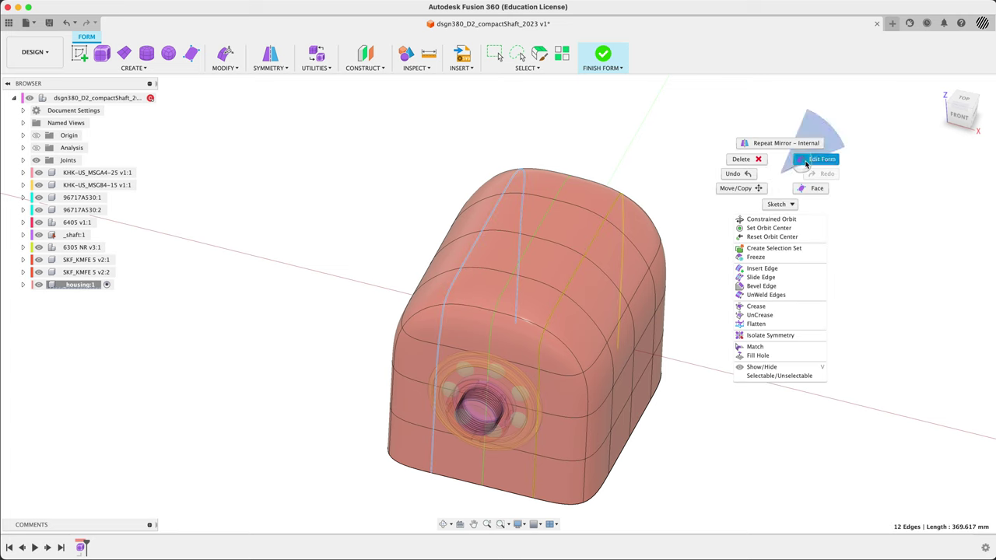
click(807, 162)
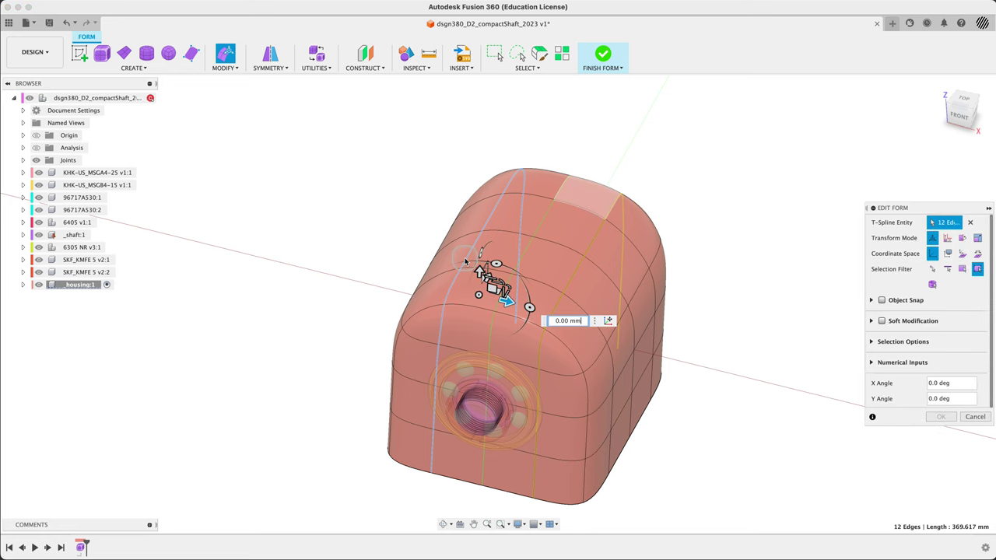
mouse_move(507, 302)
mouse_down()
mouse_move(534, 314)
mouse_move(510, 301)
mouse_up()
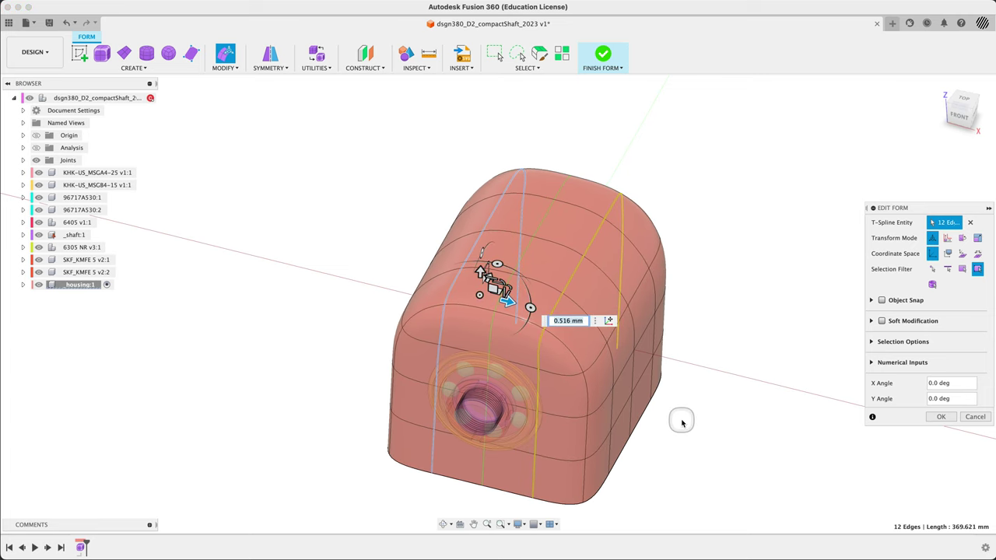
key(ctrl+1)
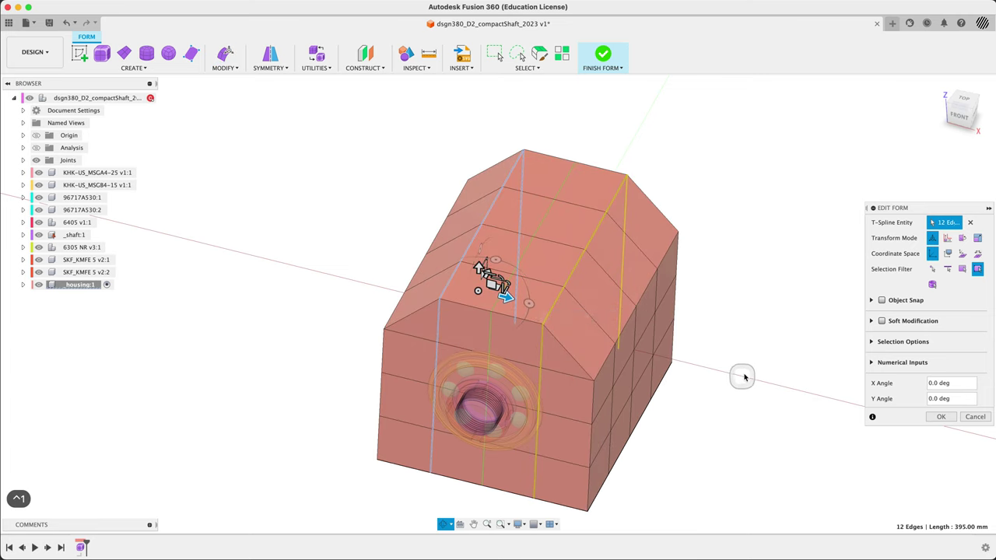
mouse_move(745, 378)
shift+middle_down()
mouse_move(758, 365)
mouse_move(731, 369)
shift+middle_up()
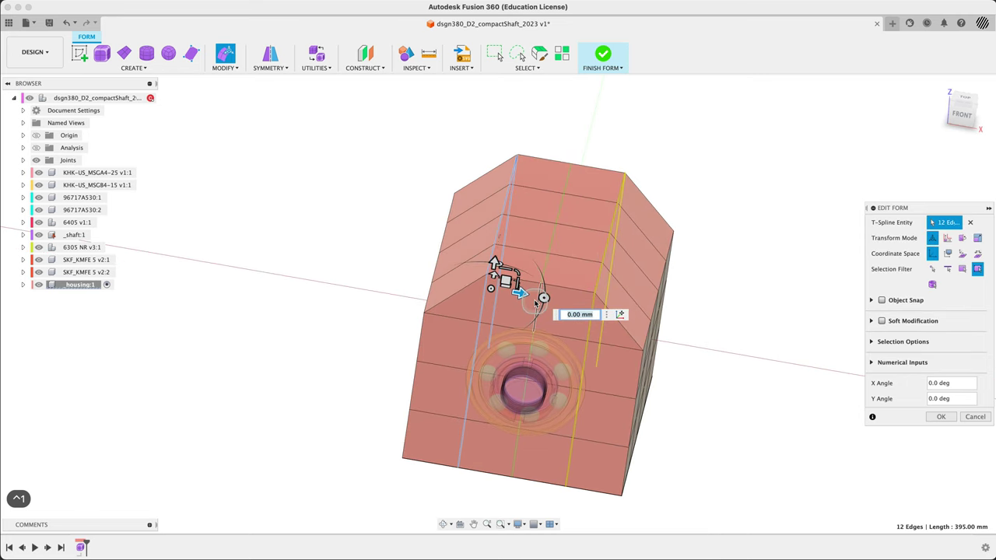
drag(519, 294, 524, 295)
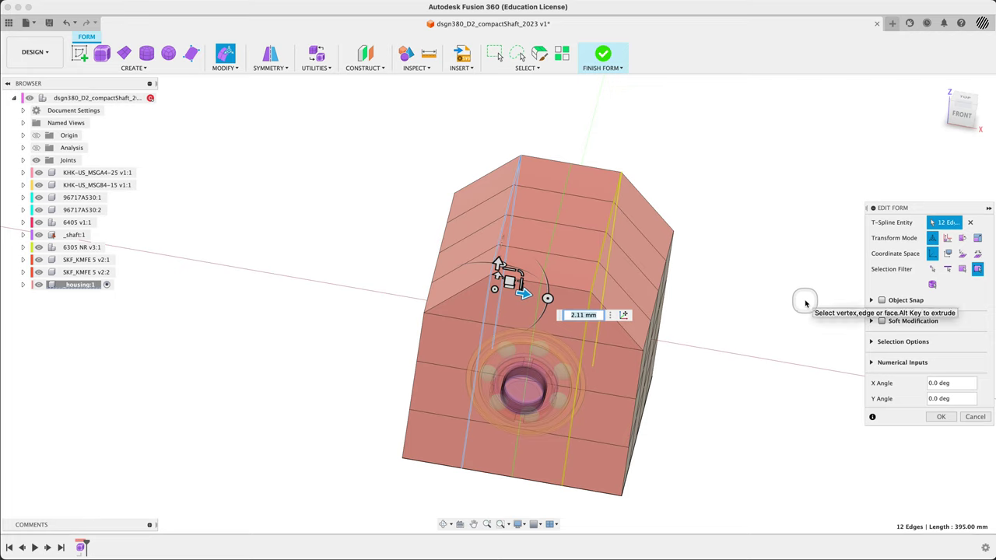
key(ctrl+z)
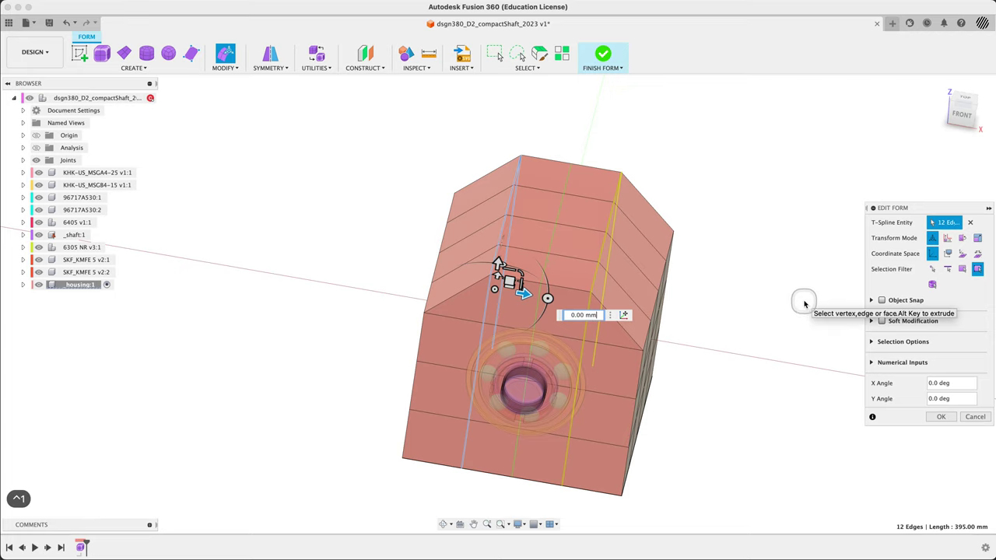
key(Escape)
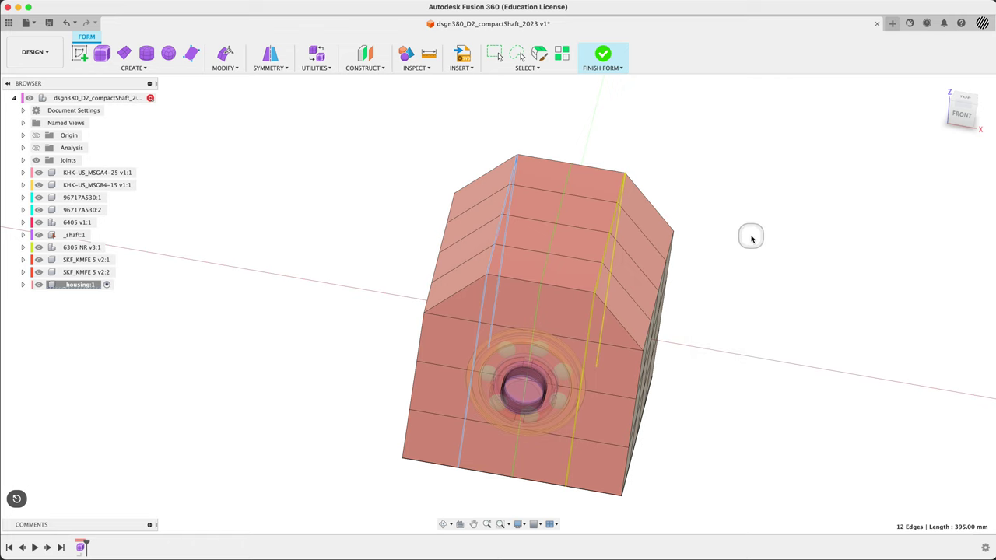
Return the housing body to smooth display and orbit toward its right side.
shift+middle_drag(773, 227, 757, 215)
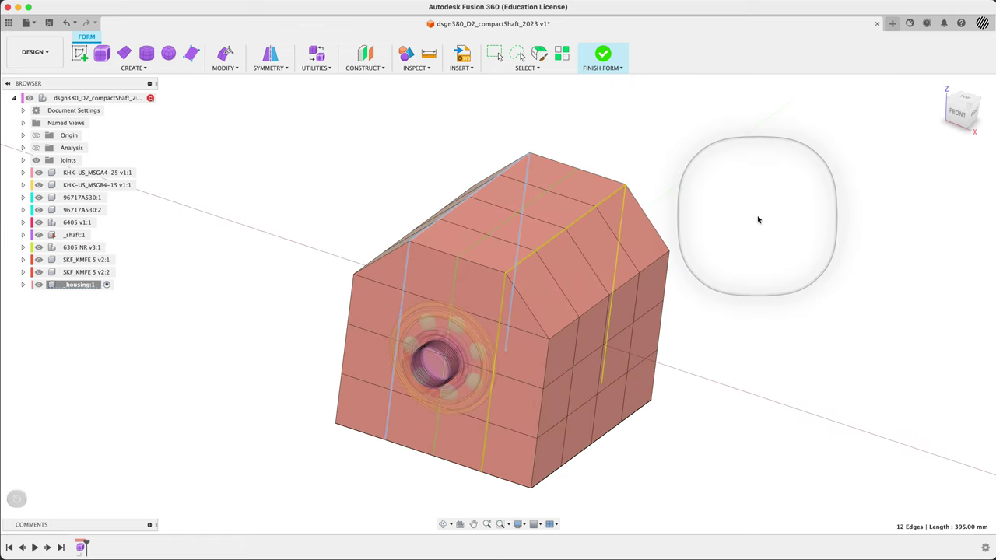
key(ctrl+3)
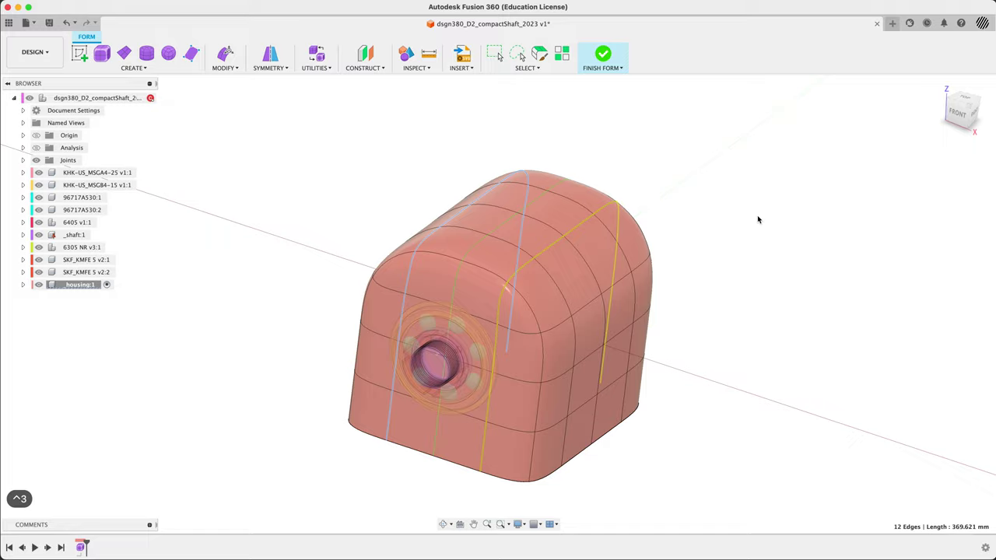
shift+middle_drag(750, 346, 724, 307)
From the right view, turn the section cut back on to expose shaft, gears and bearings.
click(962, 110)
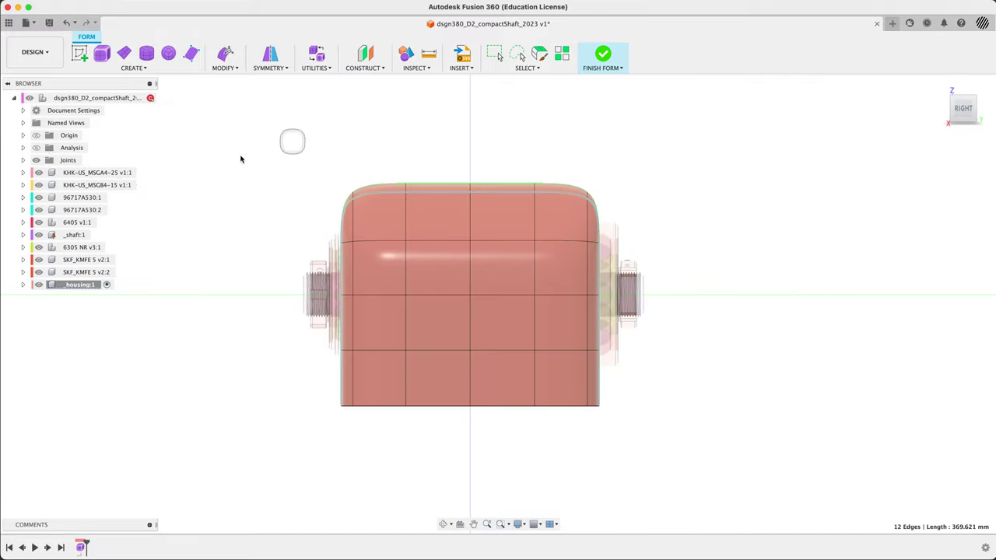
click(35, 148)
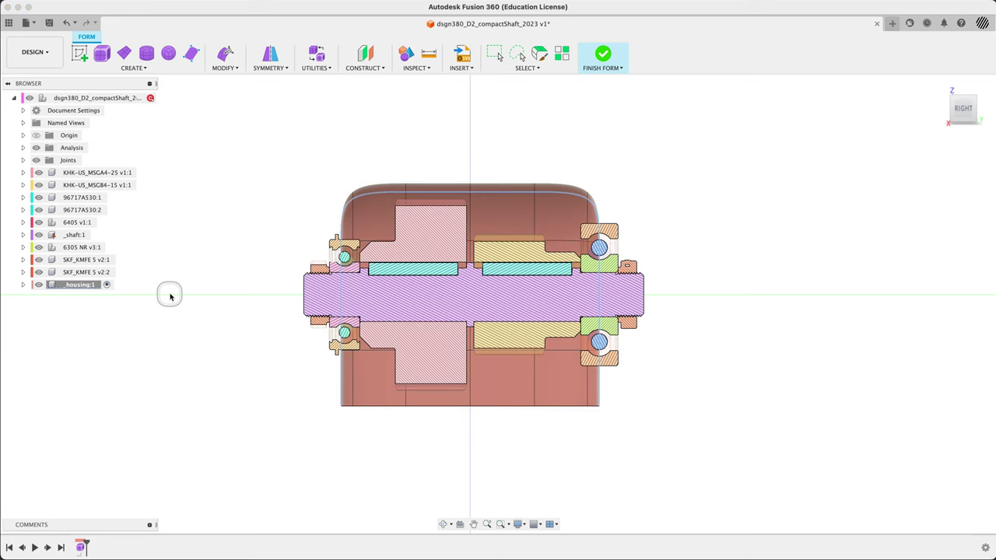
scroll(413, 214, up, 5)
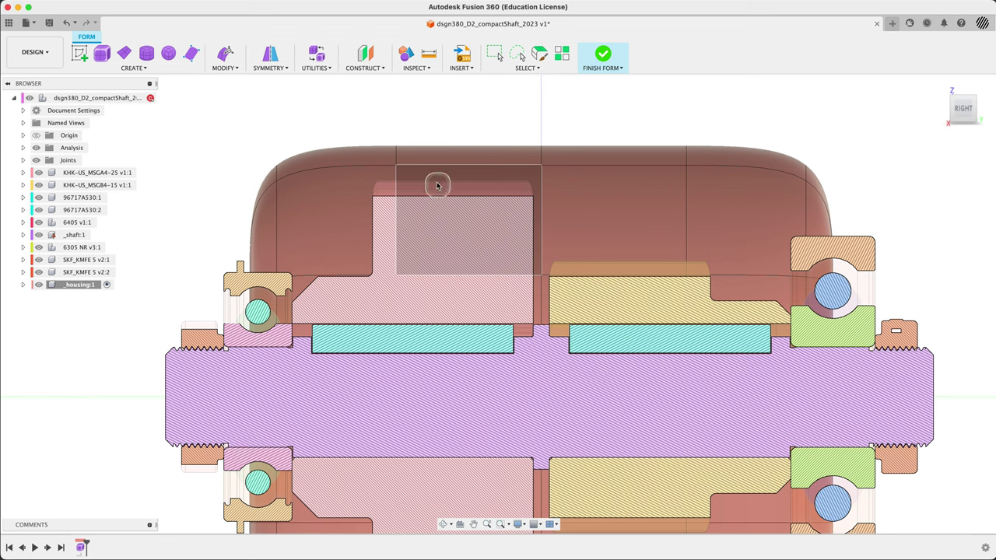
shift+middle_drag(456, 133, 489, 130)
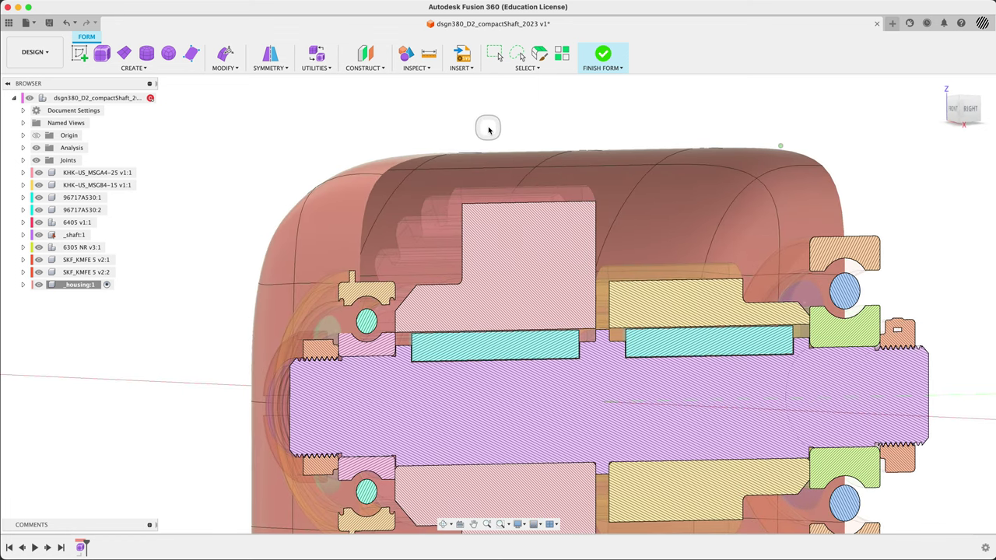
click(430, 55)
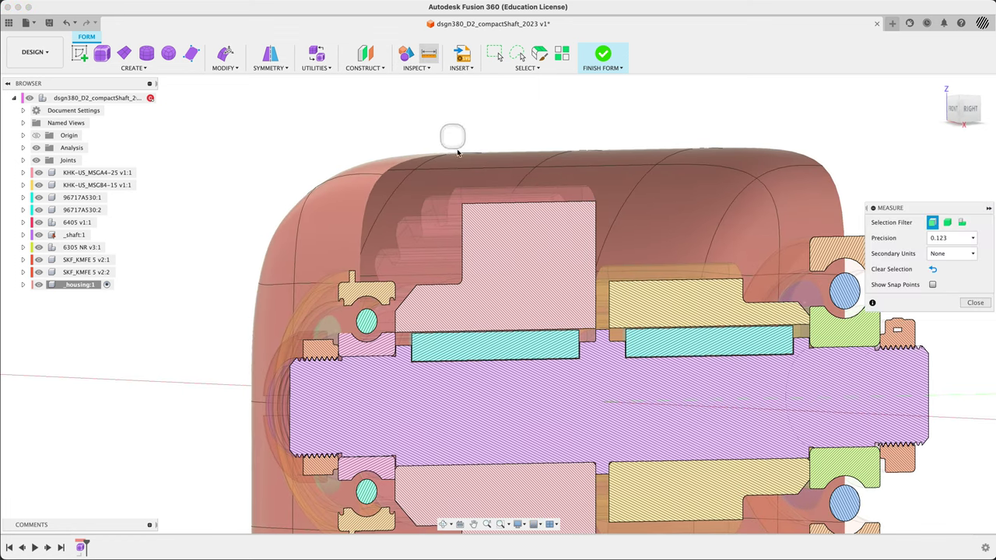
click(462, 193)
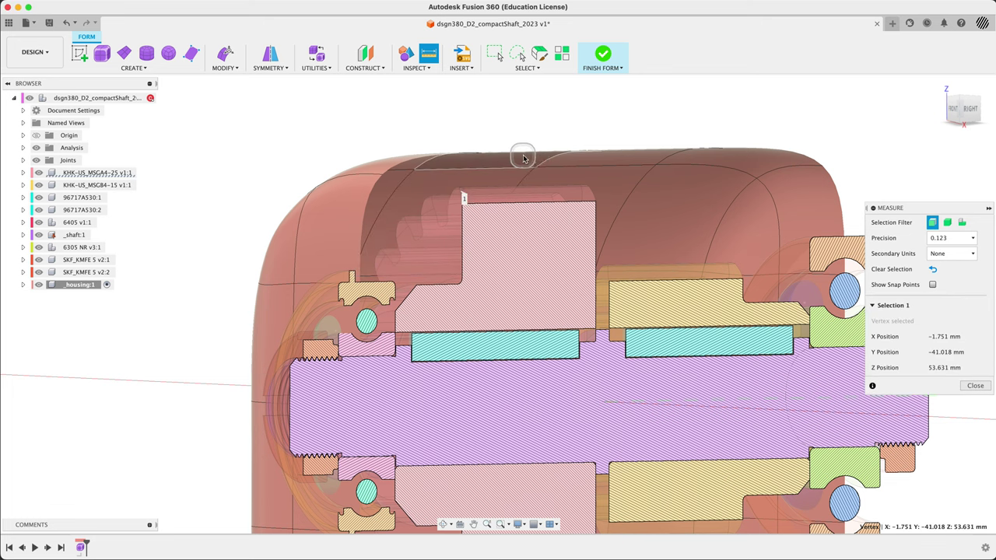
click(526, 162)
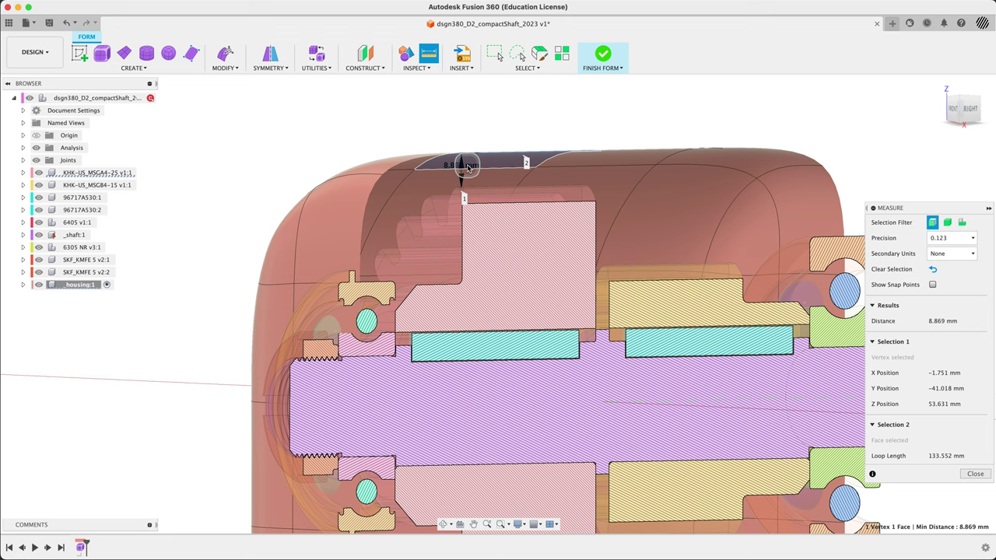
scroll(508, 130, down, 2)
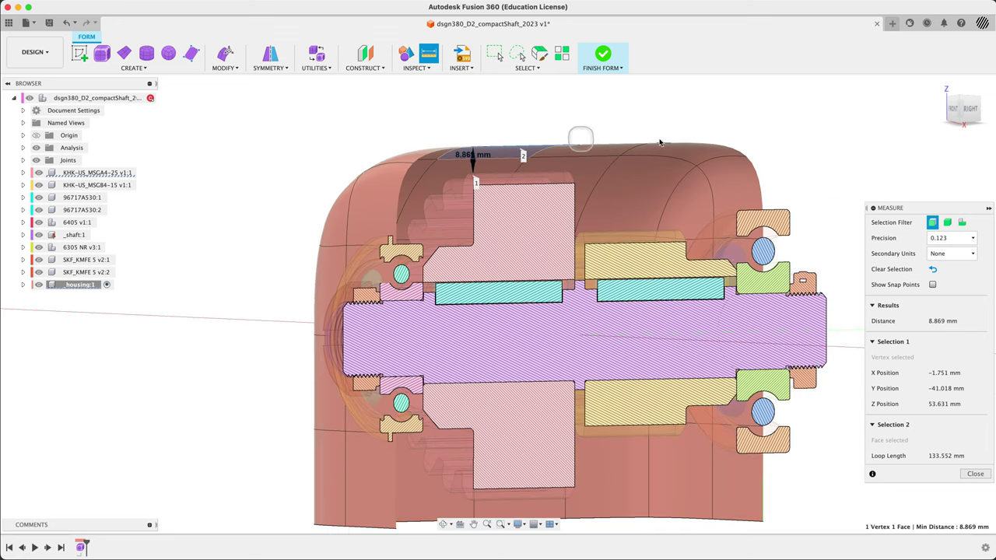
mouse_move(844, 148)
shift+middle_down()
mouse_move(814, 151)
mouse_move(834, 163)
shift+middle_up()
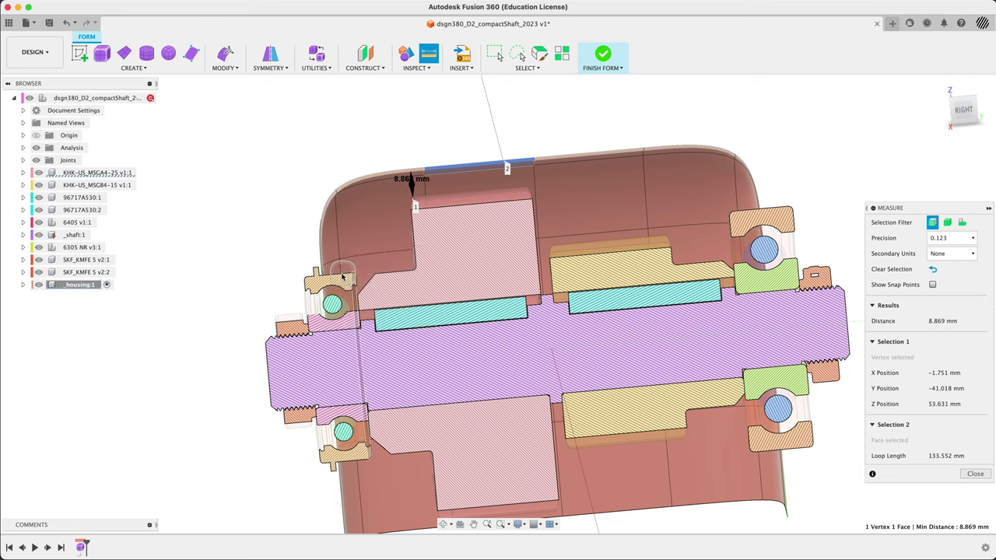
click(788, 144)
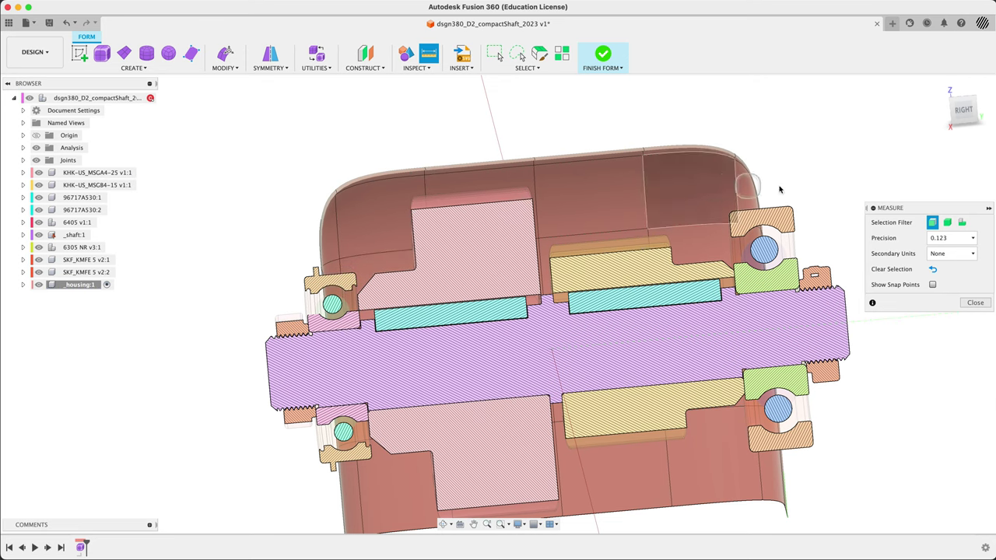
click(974, 302)
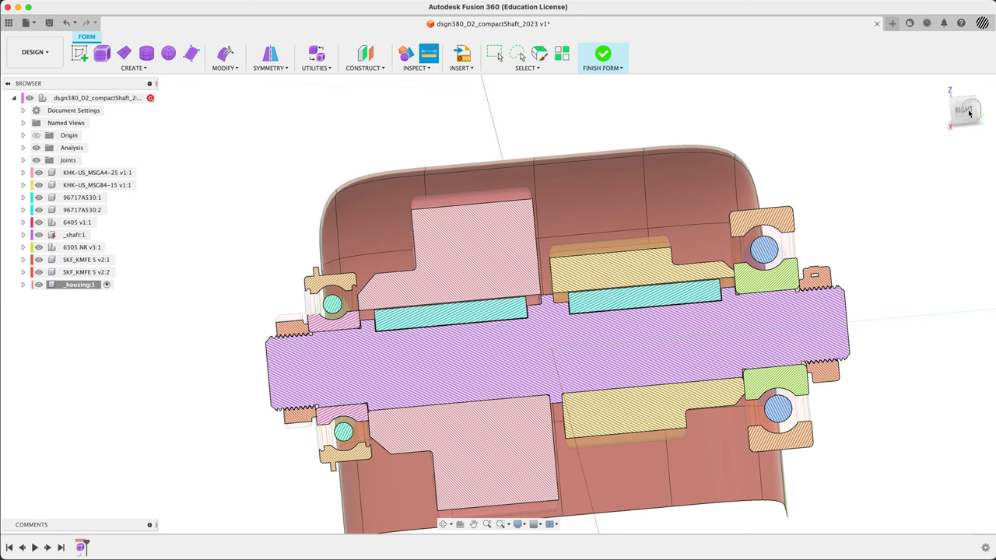
Raise the housing's top edges about 11.9 mm with Edit Form.
click(964, 111)
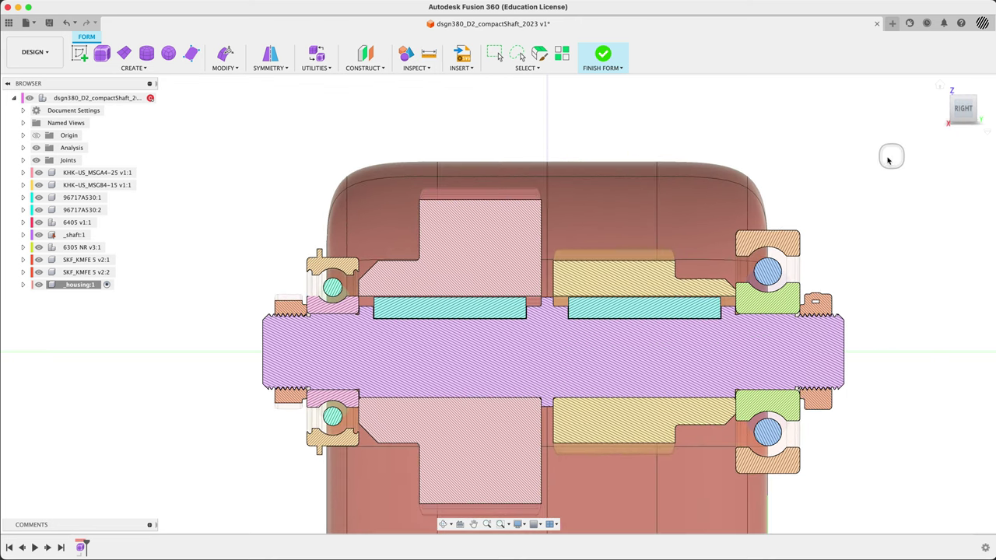
middle_drag(296, 240, 300, 189)
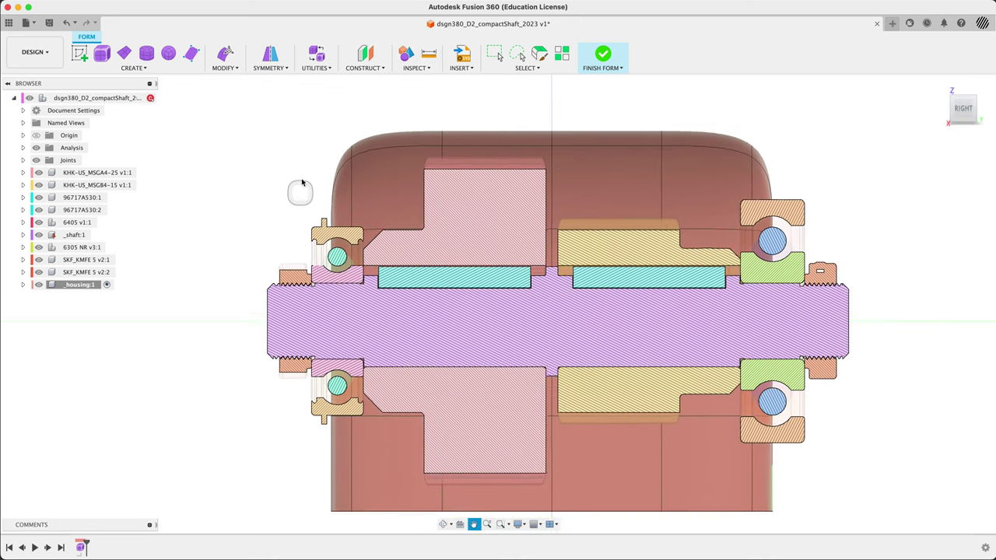
drag(334, 280, 316, 336)
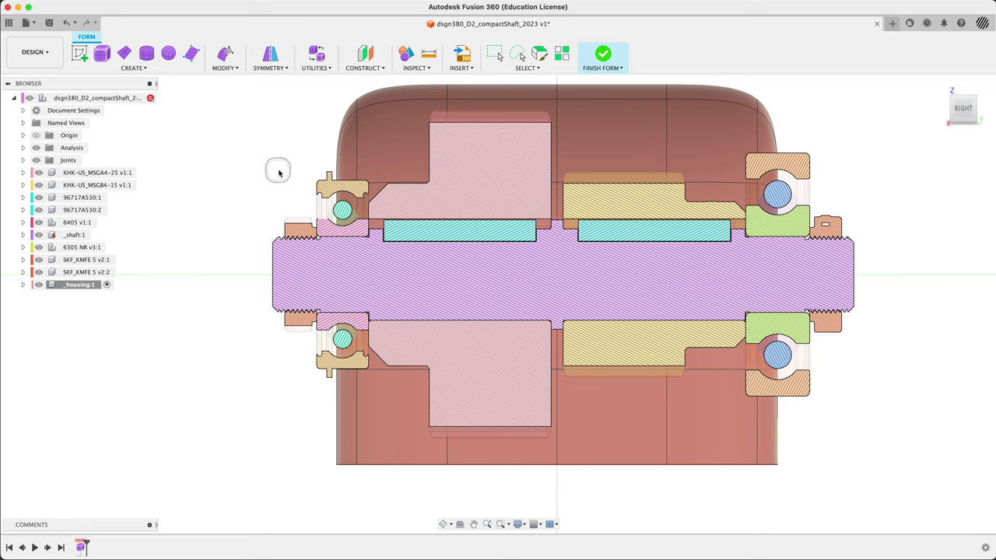
shift+middle_drag(308, 143, 370, 197)
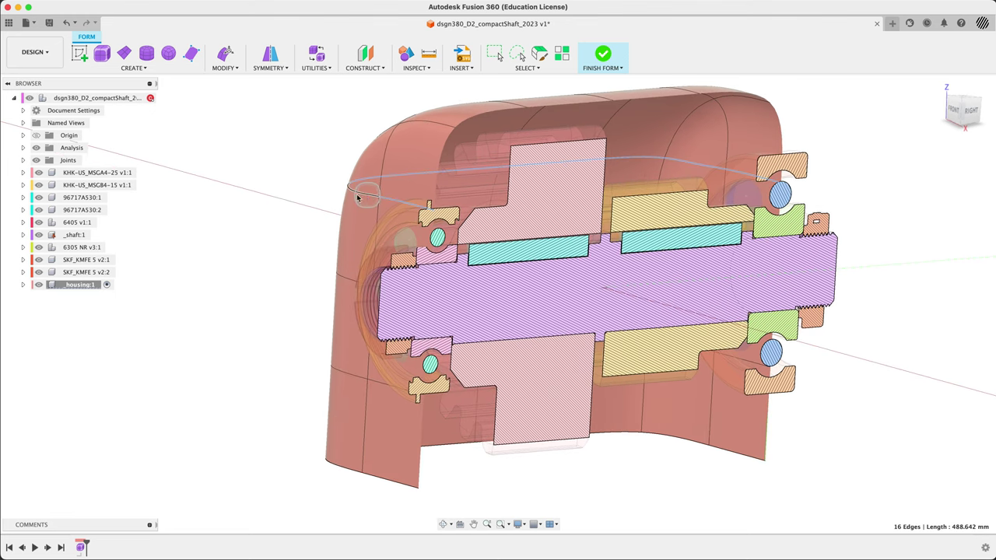
right_click(236, 196)
click(273, 179)
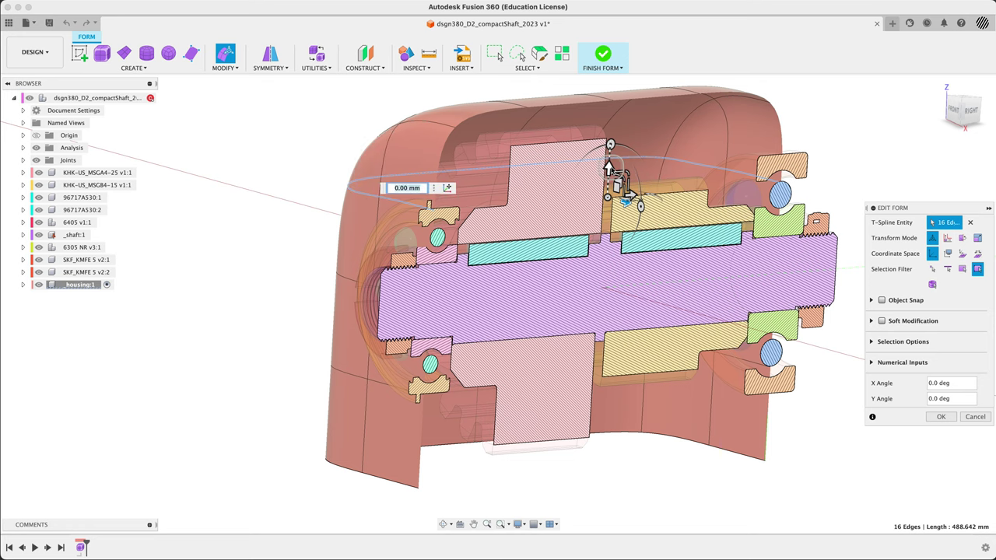
drag(610, 156, 610, 134)
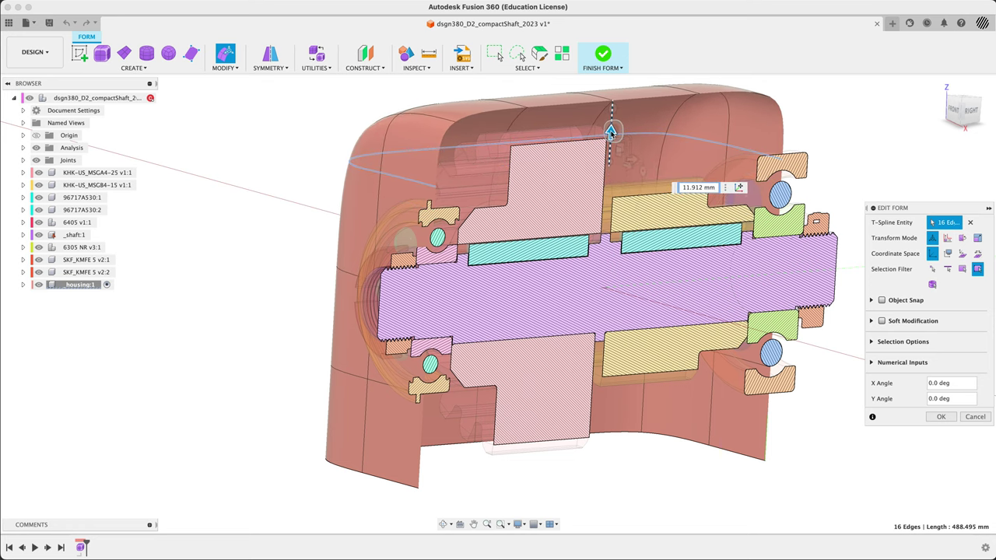
shift+middle_drag(201, 193, 159, 186)
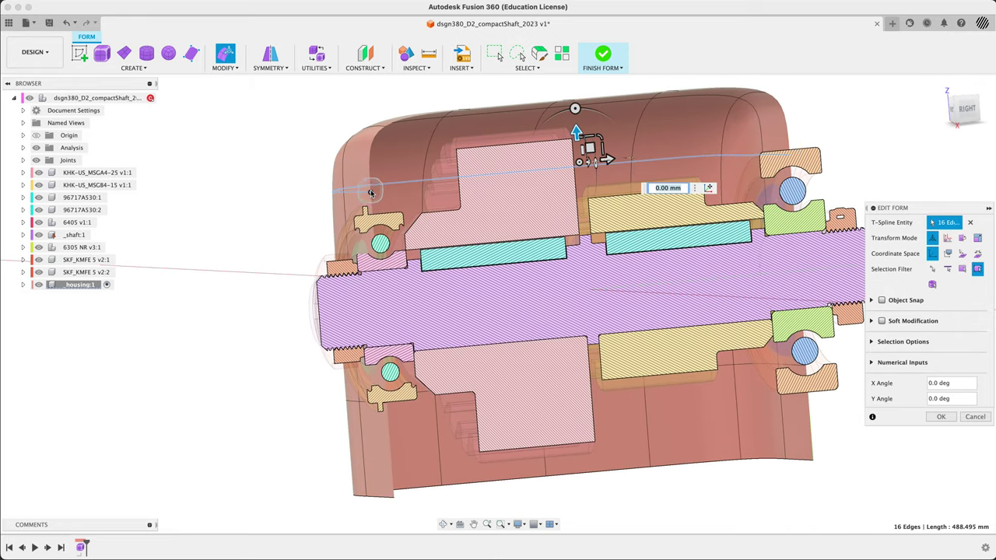
Check the raised top against the bearing in the right view, then end that form edit.
mouse_move(288, 170)
shift+middle_down()
mouse_move(271, 174)
mouse_move(292, 170)
shift+middle_up()
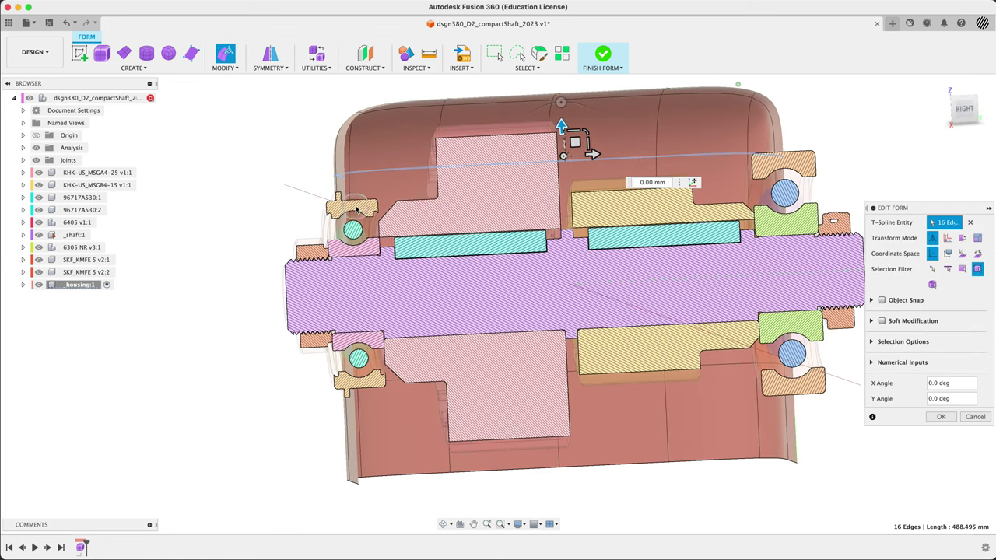
click(965, 109)
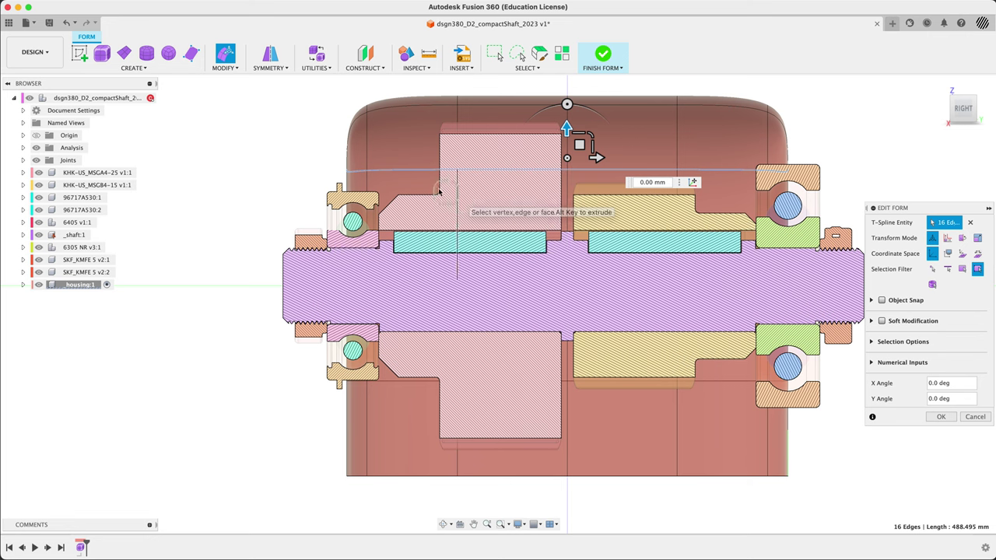
scroll(325, 202, up, 4)
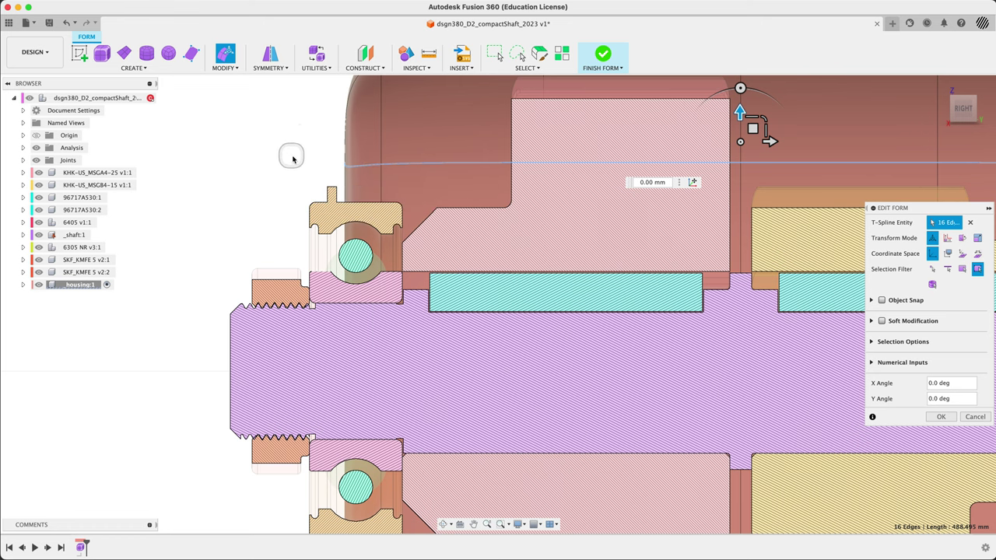
scroll(293, 158, down, 3)
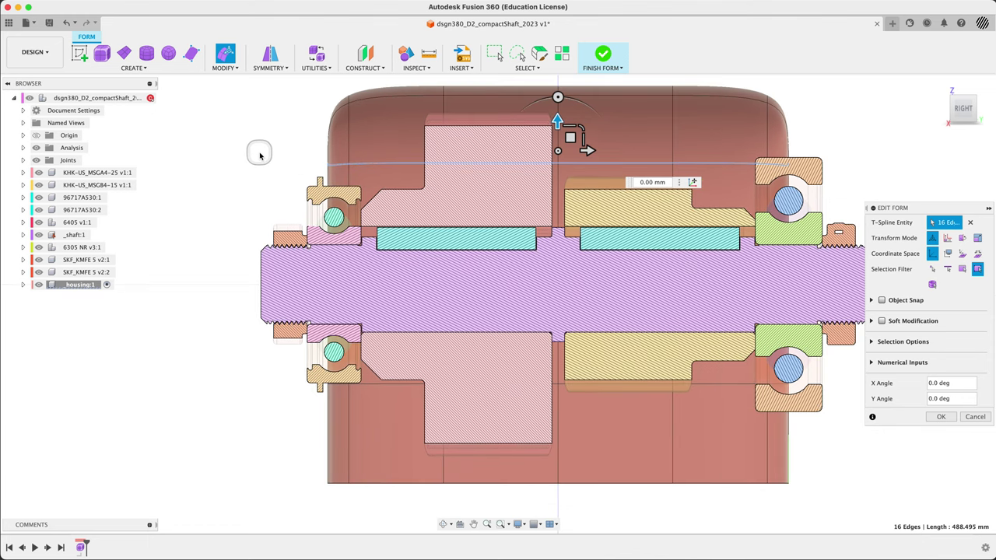
scroll(318, 168, up, 3)
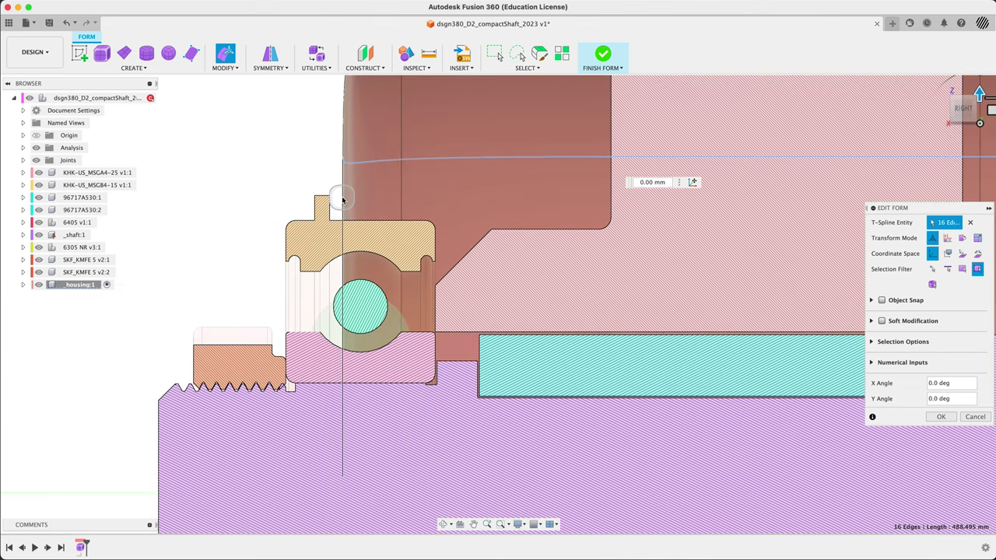
click(343, 200)
key(Escape)
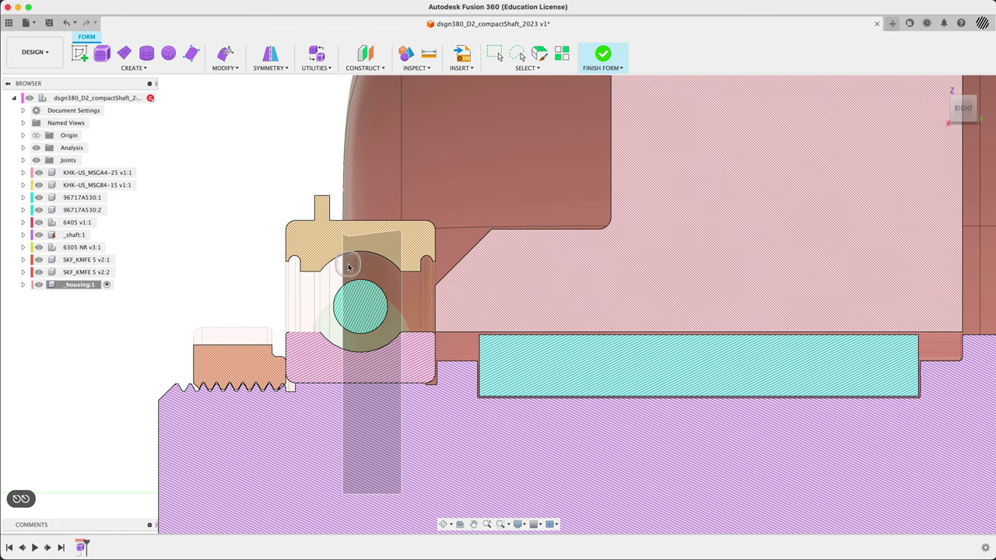
Reselect the top edge loop, raise it for 10 mm bearing clearance, and confirm.
shift+middle_drag(253, 163, 270, 174)
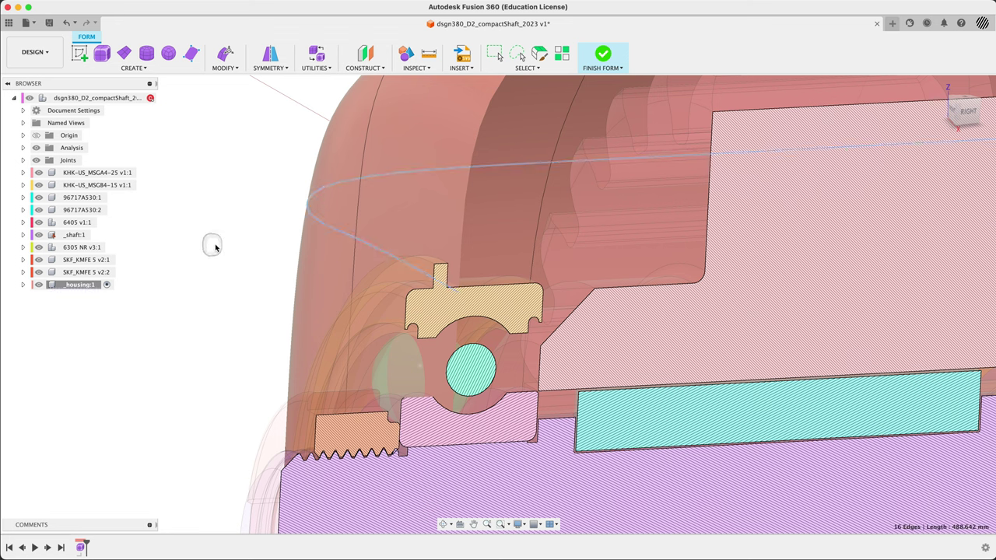
right_click(216, 248)
click(238, 232)
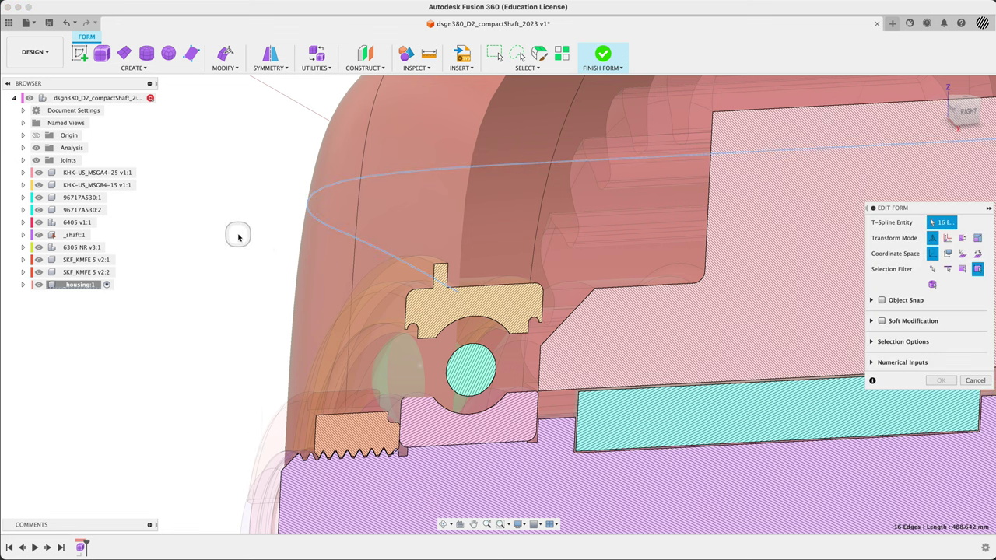
click(249, 178)
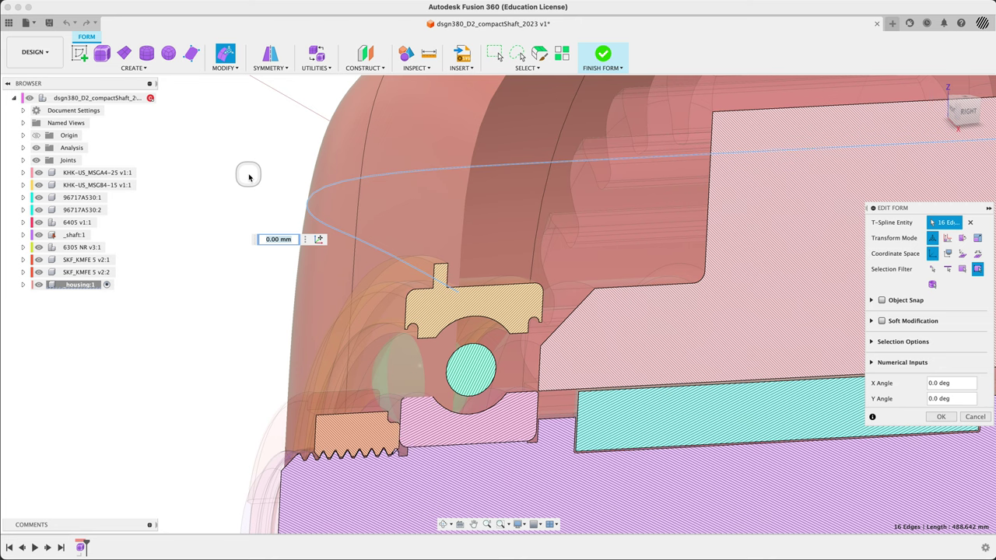
click(248, 191)
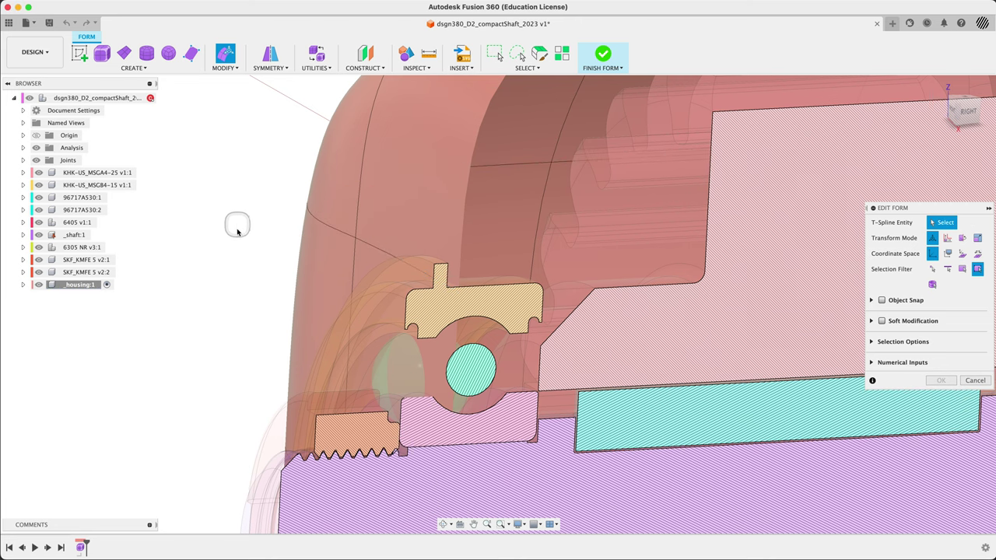
scroll(237, 232, down, 5)
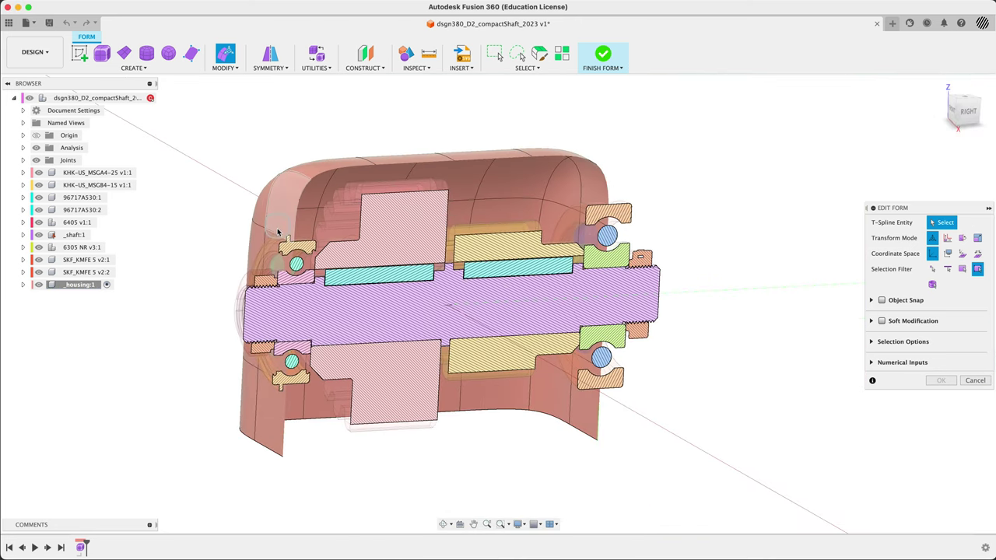
double_click(278, 231)
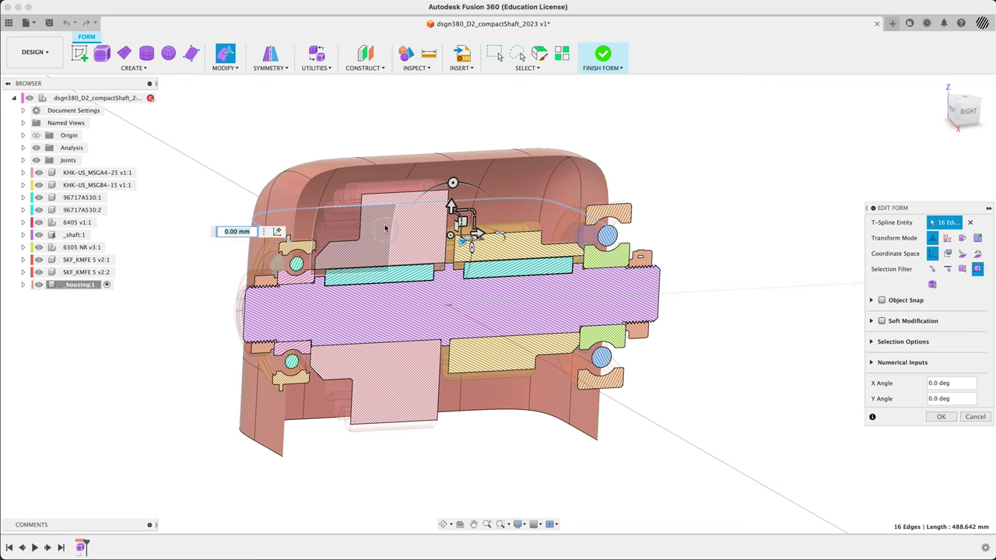
drag(451, 208, 453, 184)
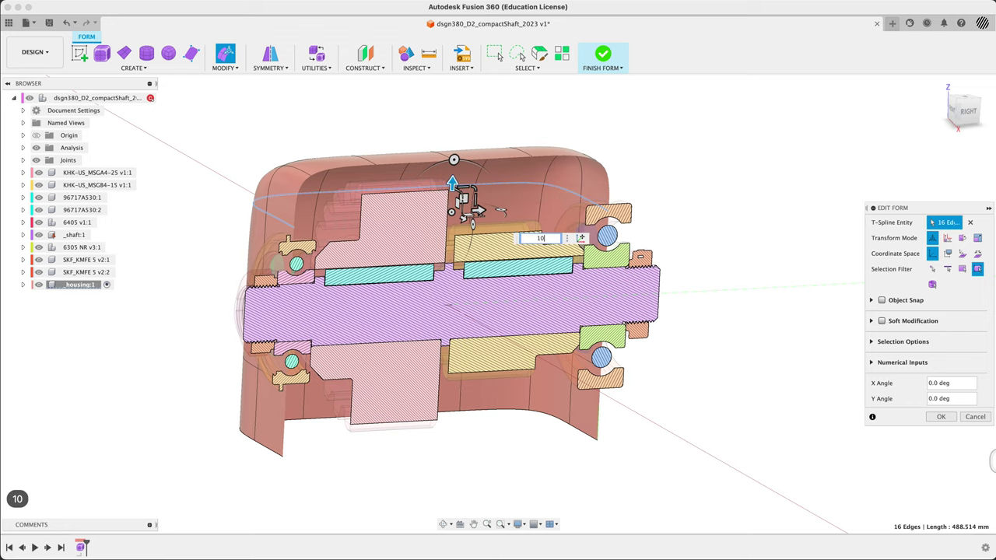
click(949, 418)
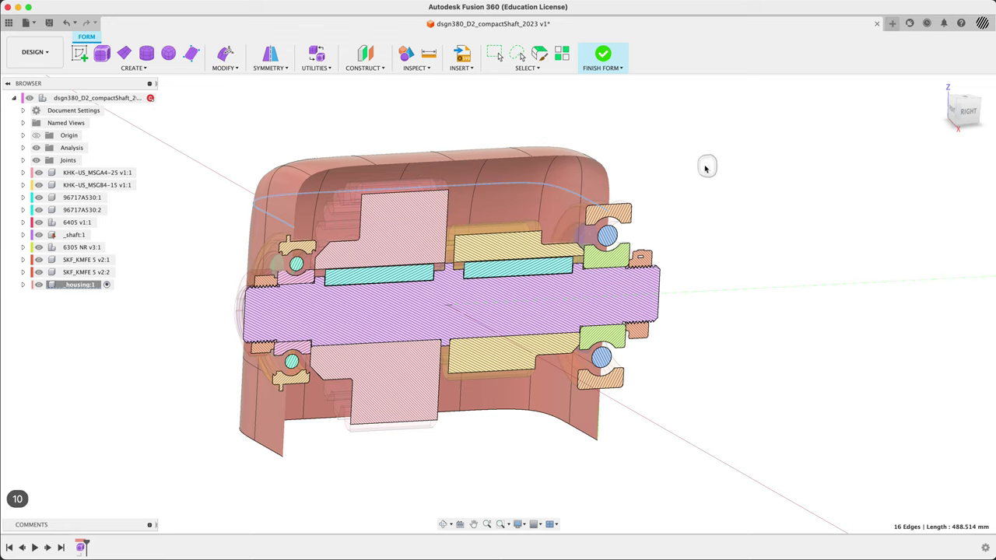
Inspect the raised housing from the right side and from oblique angles.
shift+middle_drag(734, 200, 756, 221)
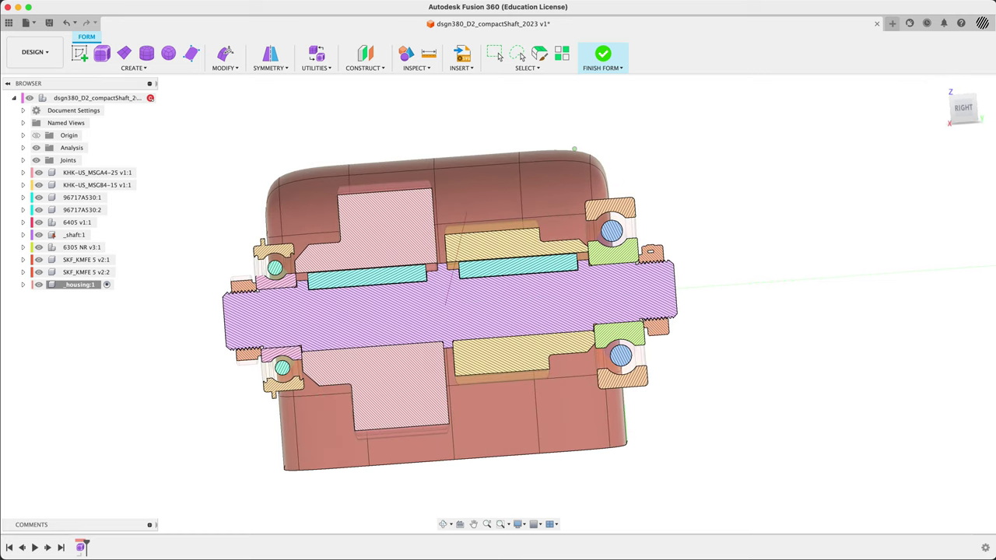
click(963, 113)
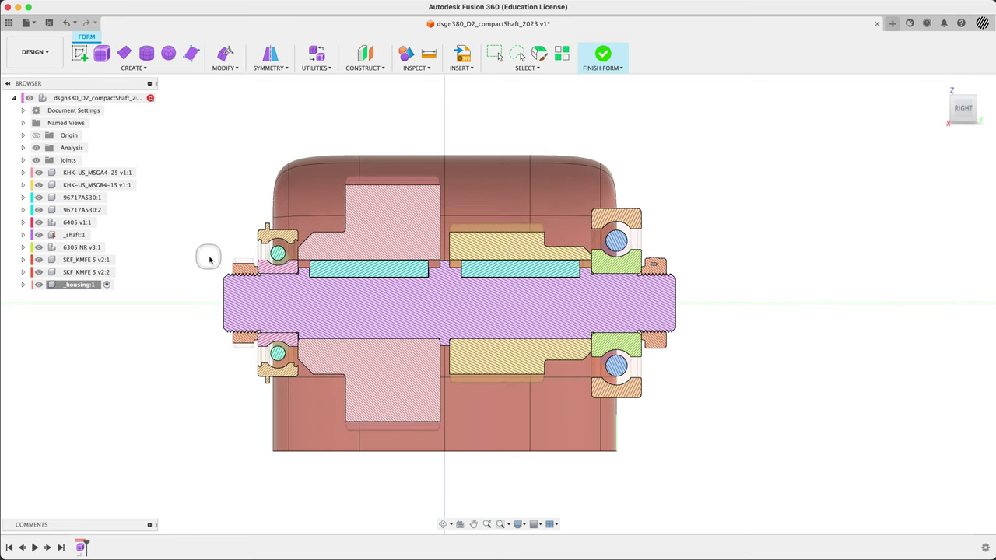
scroll(263, 267, up, 5)
scroll(327, 312, down, 4)
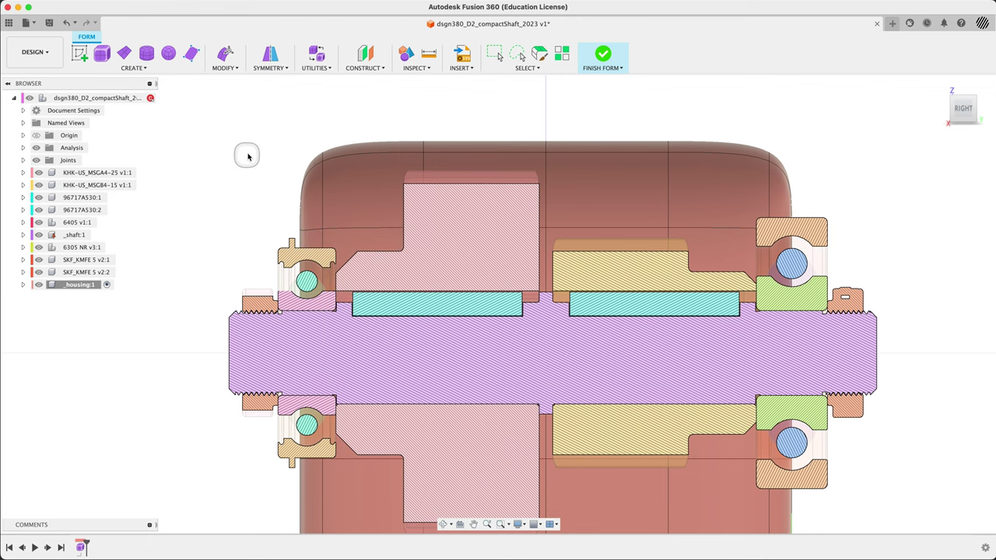
shift+middle_drag(248, 155, 311, 136)
shift+middle_drag(271, 174, 256, 189)
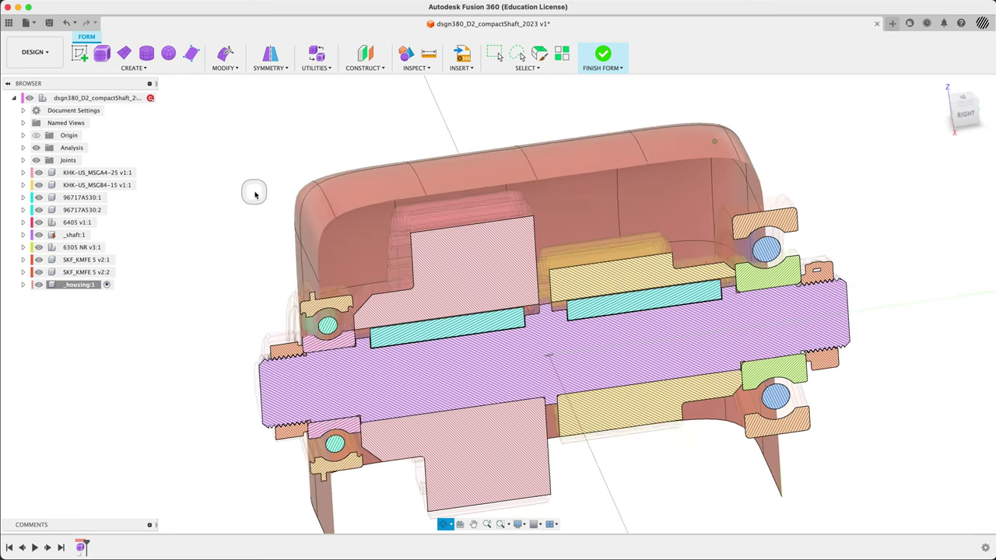
Apply Mirror - Internal symmetry across the housing's two top faces.
click(270, 53)
click(475, 171)
click(587, 160)
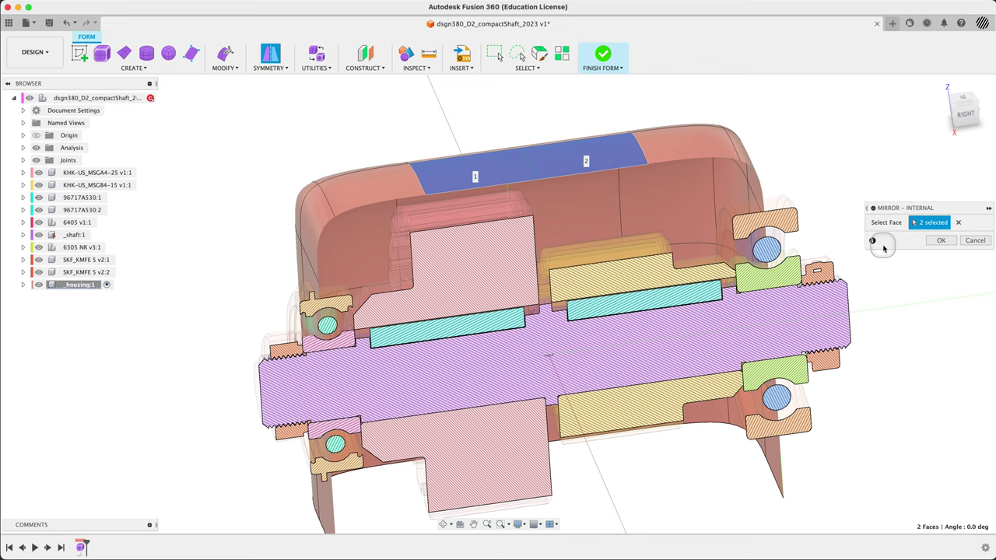
click(939, 241)
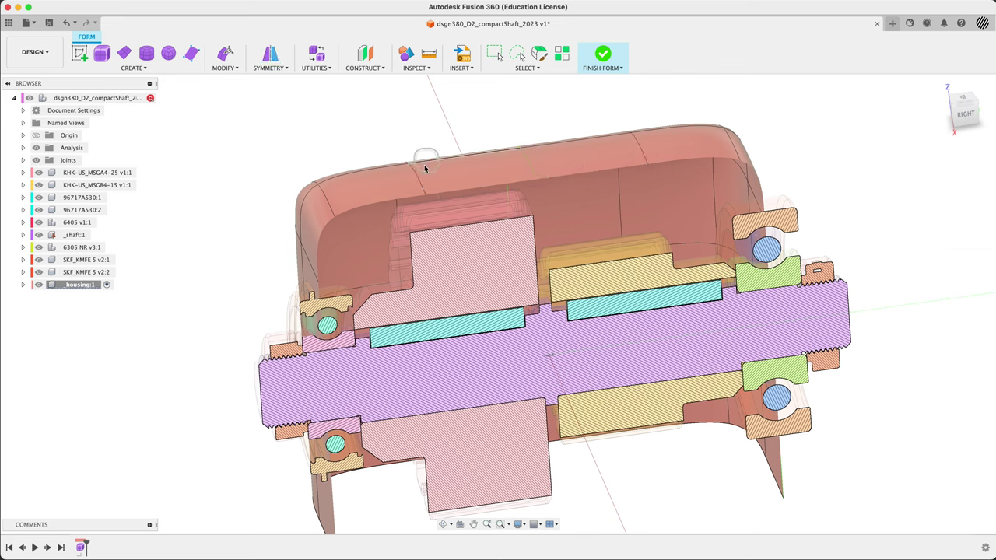
Shift the wall edge loop about 13 mm along the shaft axis and confirm.
right_click(302, 114)
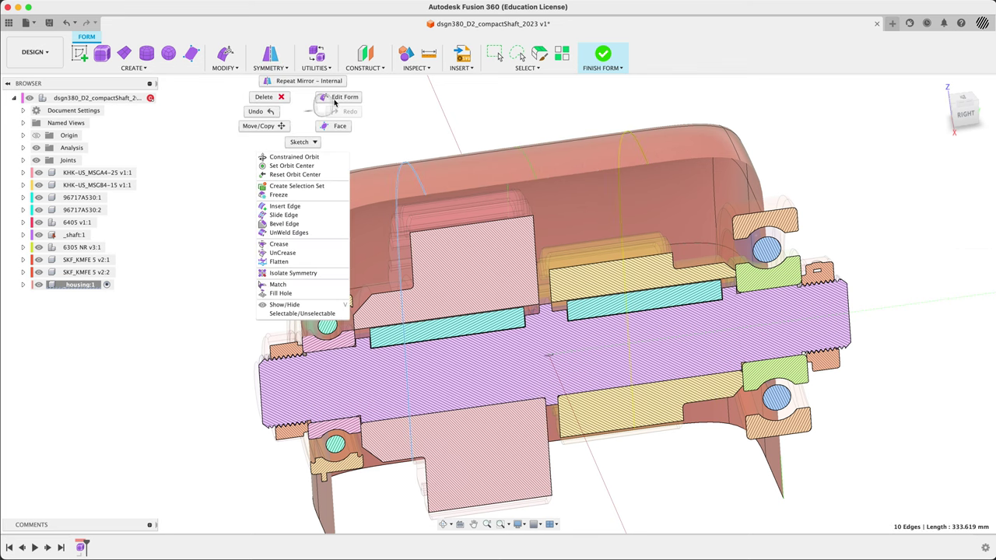
click(342, 98)
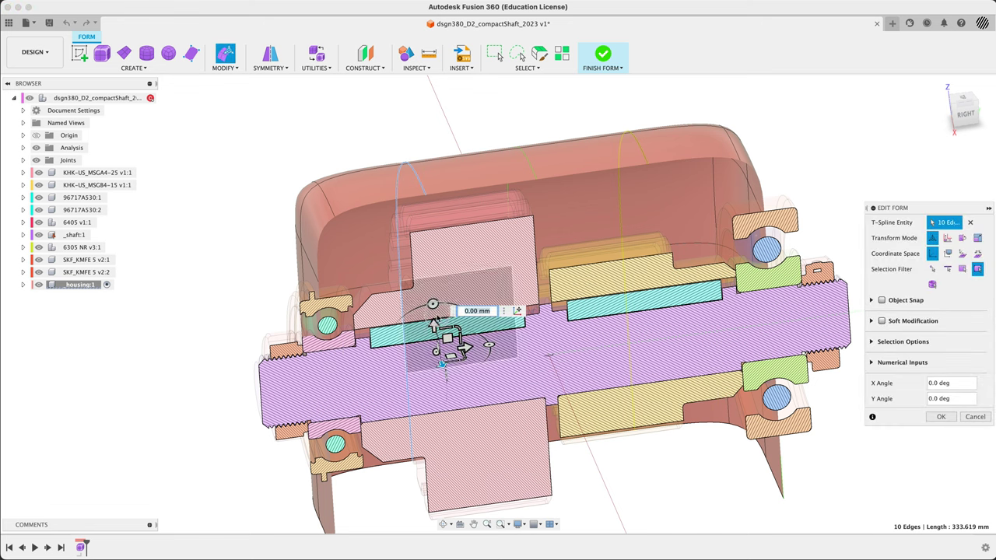
drag(463, 348, 510, 340)
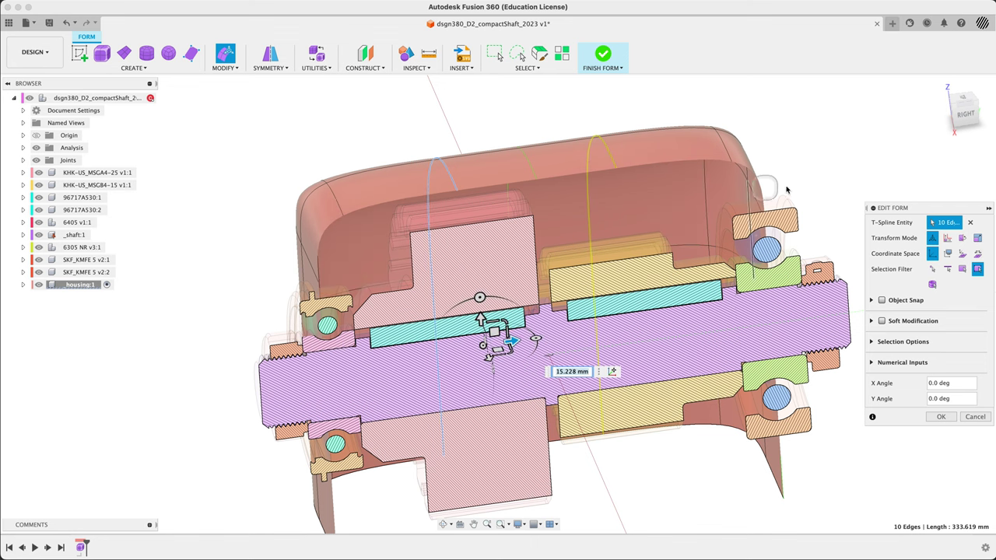
shift+middle_drag(884, 142, 657, 248)
drag(522, 354, 515, 330)
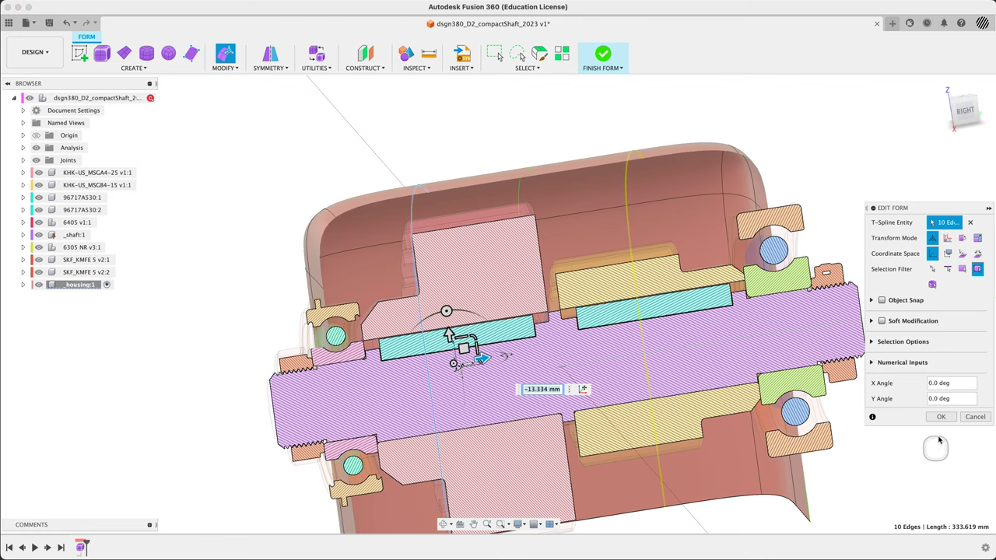
click(940, 419)
mouse_move(848, 156)
shift+middle_down()
mouse_move(841, 151)
mouse_move(827, 182)
mouse_move(844, 177)
mouse_move(847, 151)
shift+middle_up()
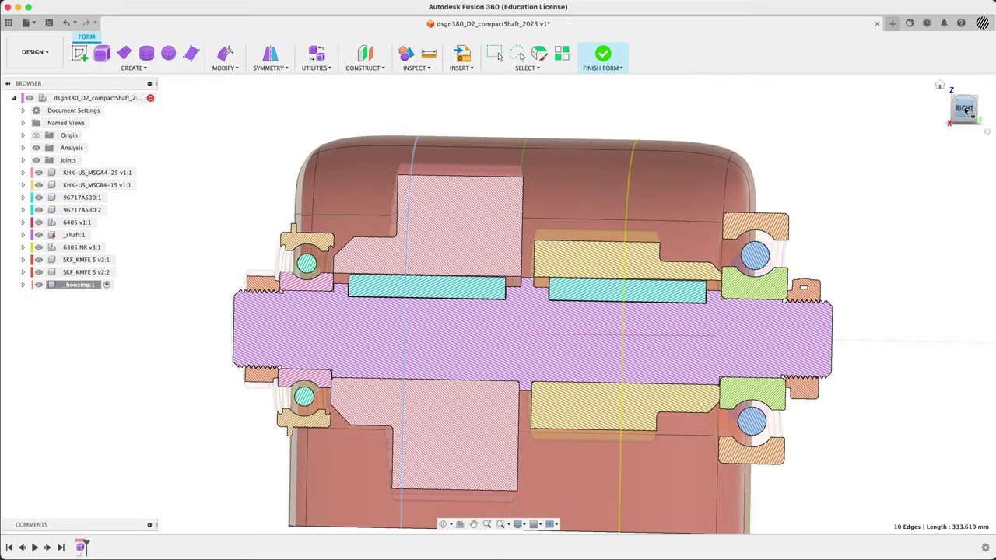
shift+middle_drag(882, 115, 751, 96)
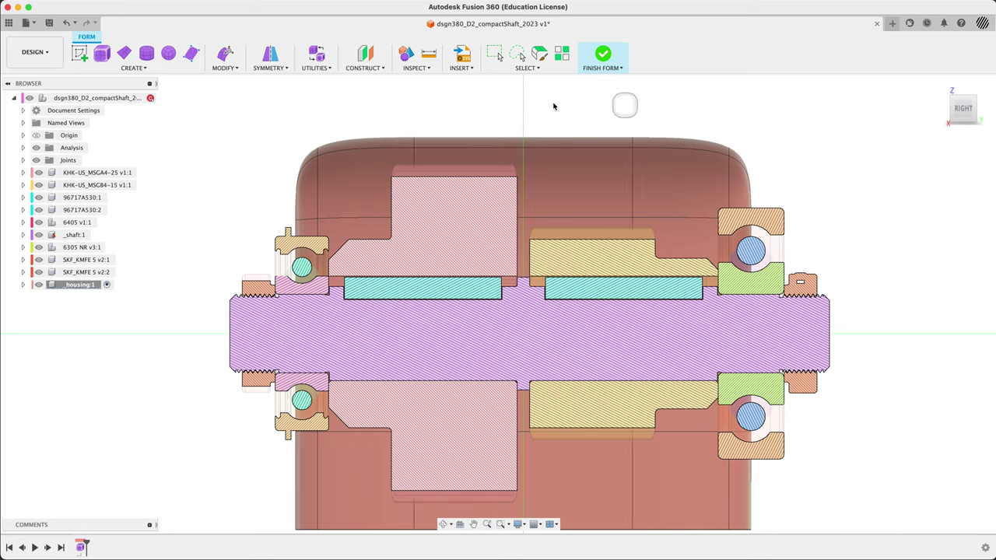
Clear the symmetry from the housing body.
click(274, 70)
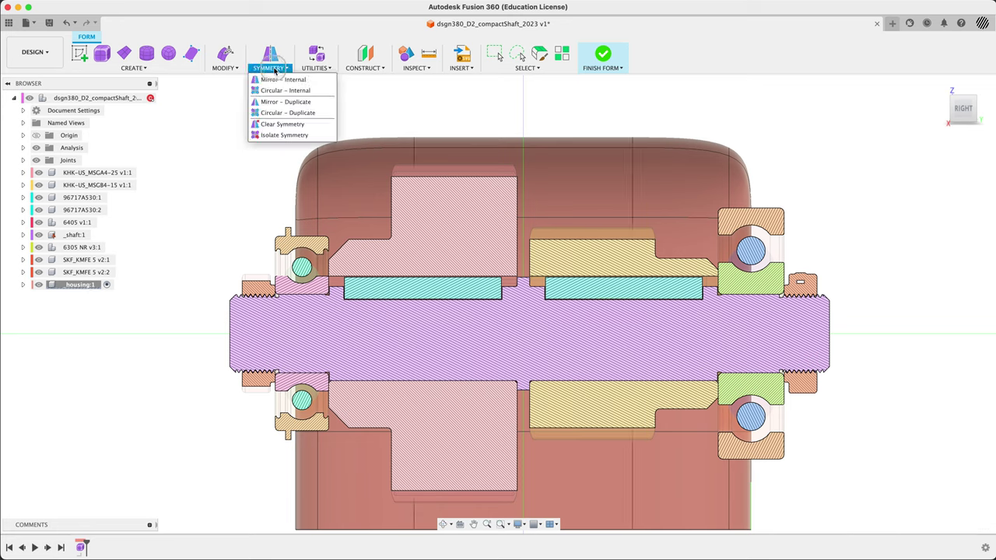
click(282, 123)
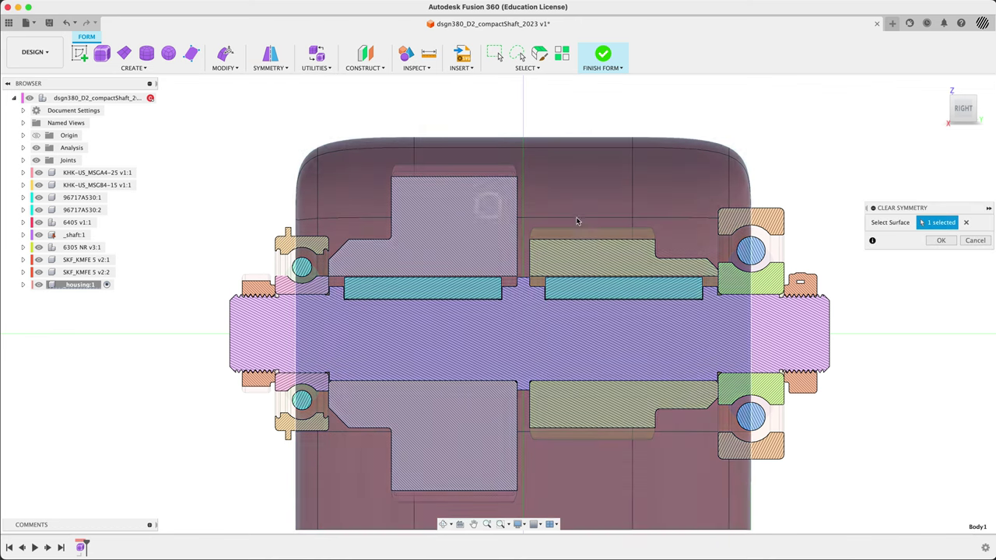
click(948, 242)
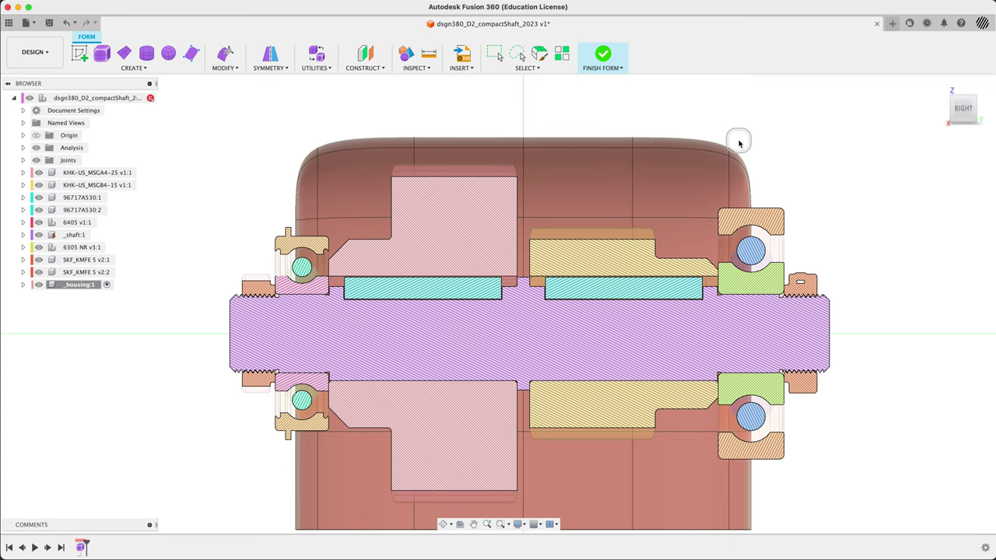
scroll(725, 129, down, 1)
scroll(724, 129, down, 3)
Push the right end wall edges 3.518 mm outward past the bearing.
drag(713, 162, 773, 422)
scroll(786, 233, up, 5)
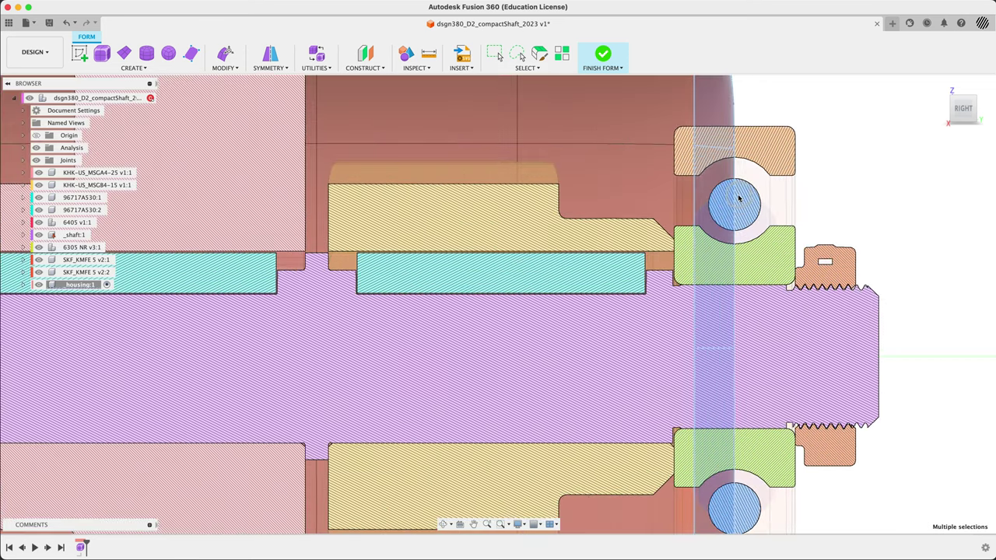
scroll(811, 189, down, 1)
scroll(812, 189, down, 1)
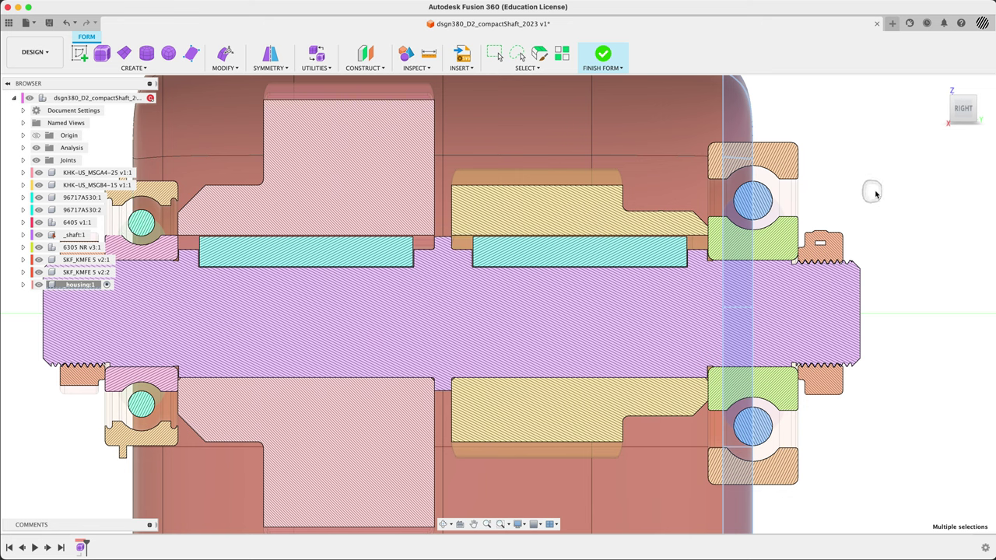
right_click(876, 194)
click(900, 172)
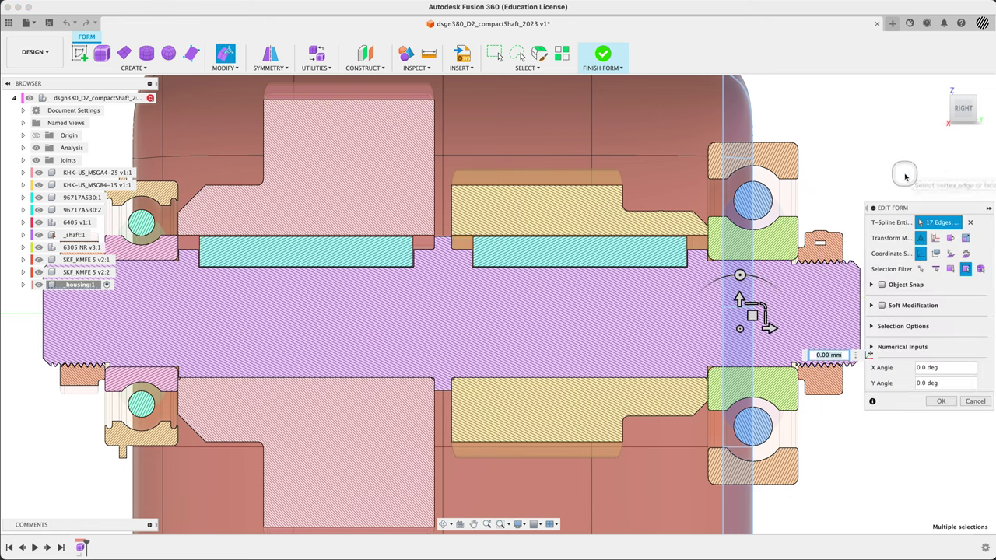
drag(769, 328, 784, 329)
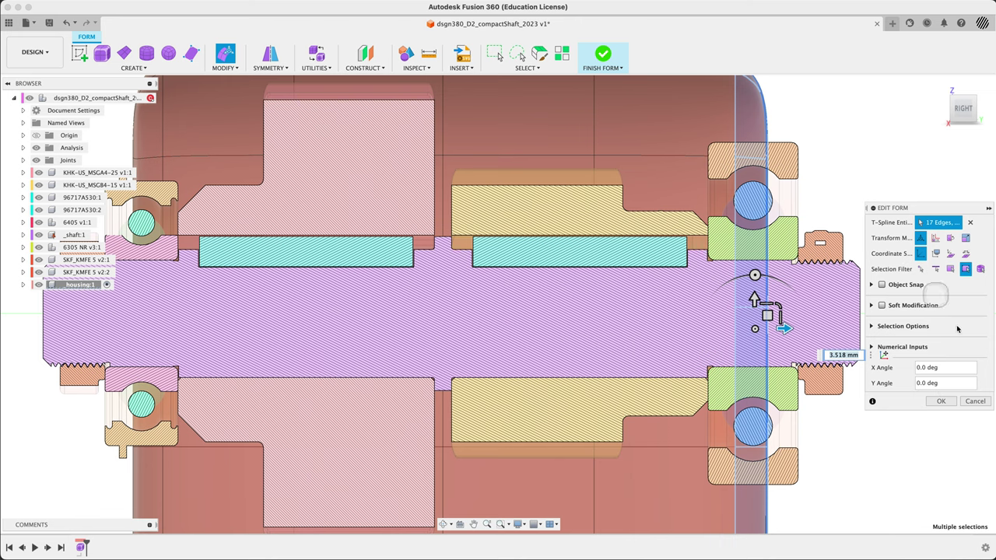
click(940, 401)
Finish the T-spline form and return to the Solid workspace.
scroll(856, 334, down, 3)
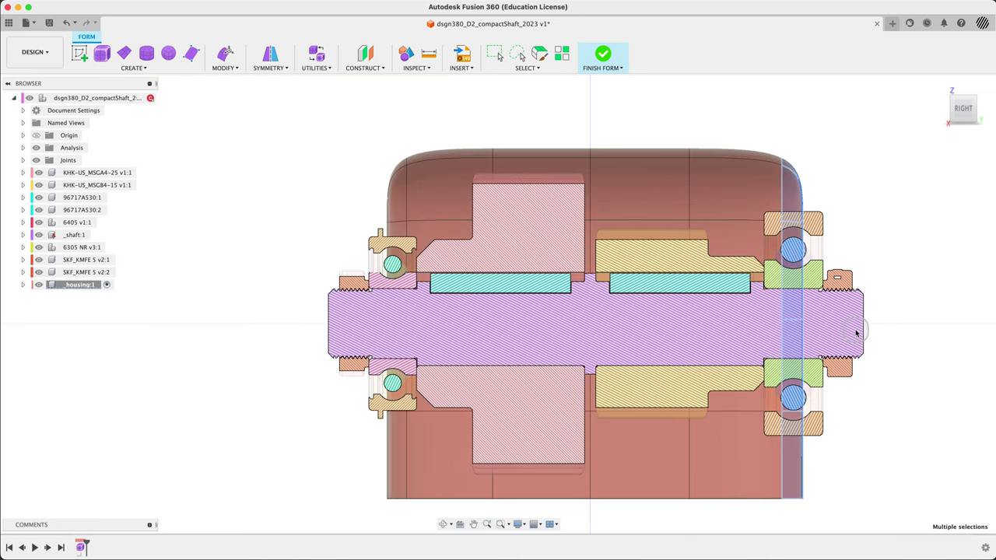
mouse_move(684, 127)
shift+middle_down()
mouse_move(666, 127)
mouse_move(693, 130)
mouse_move(718, 161)
mouse_move(682, 129)
mouse_move(665, 131)
mouse_move(716, 118)
mouse_move(723, 133)
mouse_move(658, 127)
mouse_move(693, 127)
mouse_move(697, 143)
mouse_move(679, 121)
shift+middle_up()
click(603, 52)
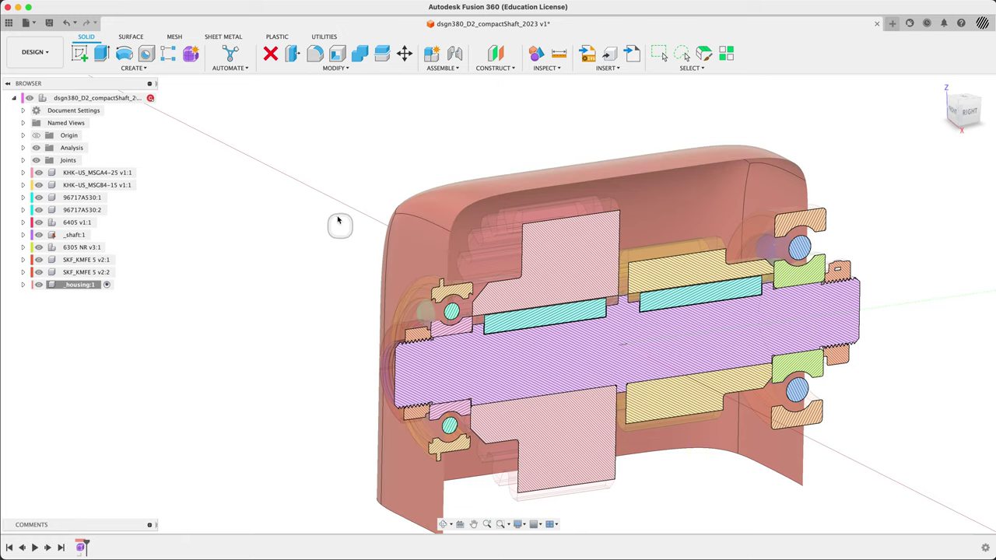
shift+middle_drag(338, 223, 743, 347)
click(598, 314)
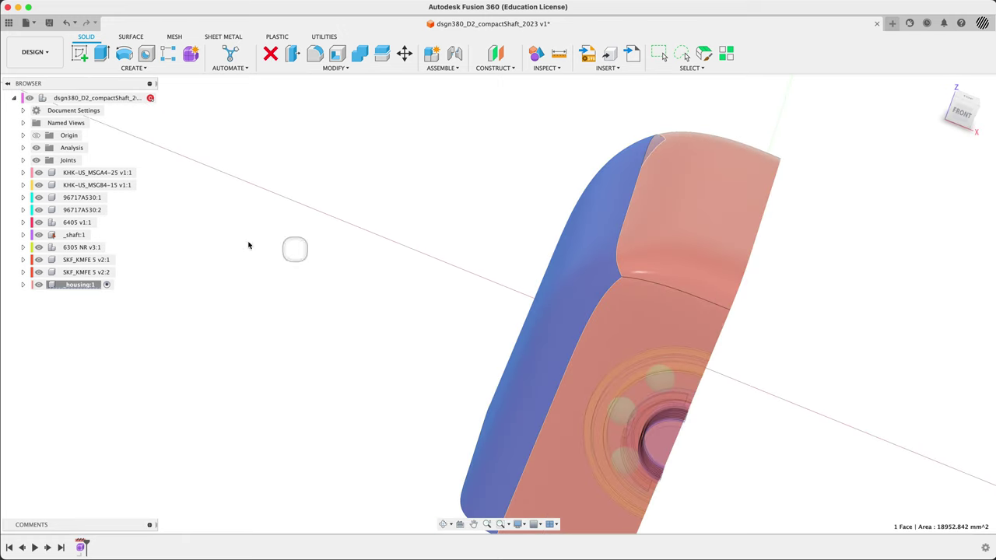
click(37, 148)
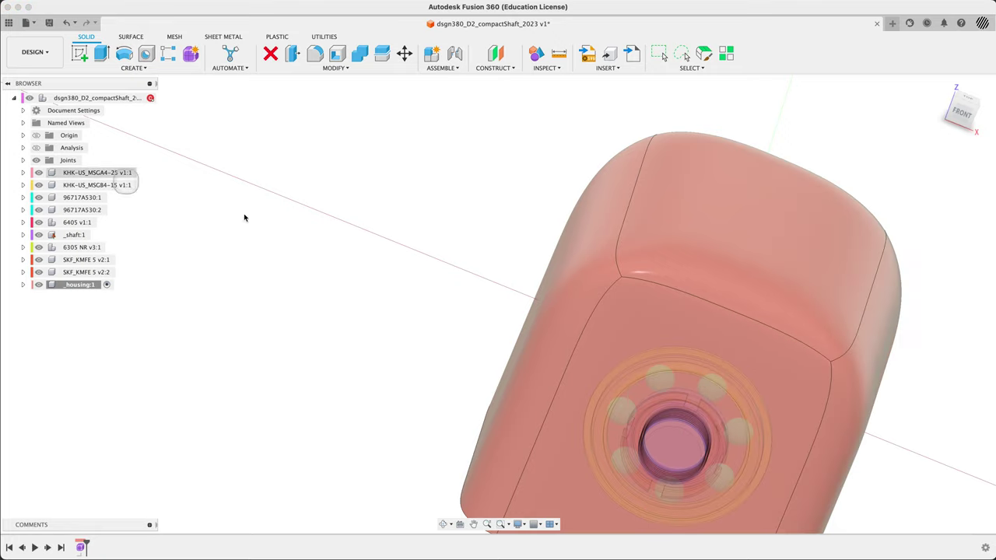
shift+middle_drag(454, 294, 400, 294)
scroll(387, 235, down, 5)
shift+middle_drag(706, 305, 680, 328)
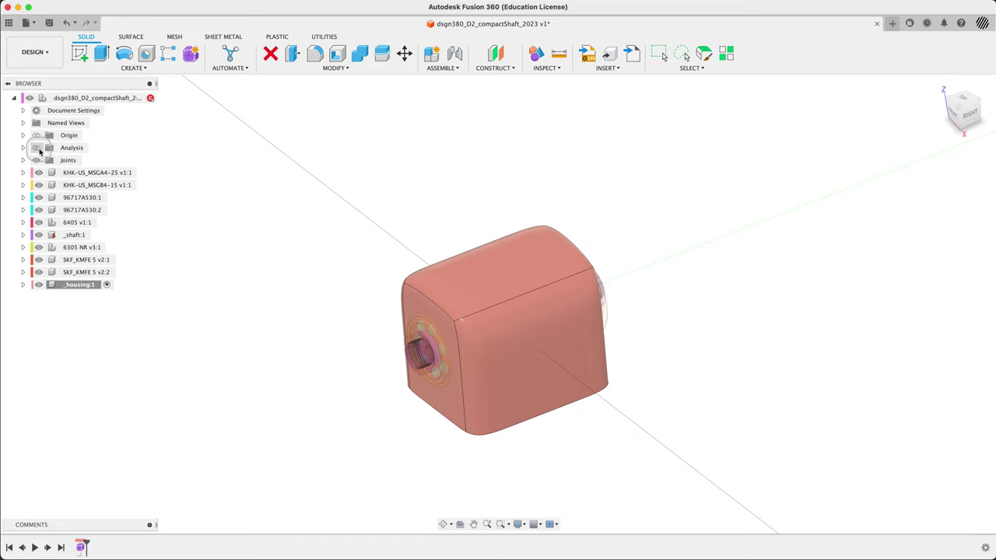
click(35, 147)
Thicken the housing surface -5 mm, one side, as a new body via the sthick command.
click(959, 116)
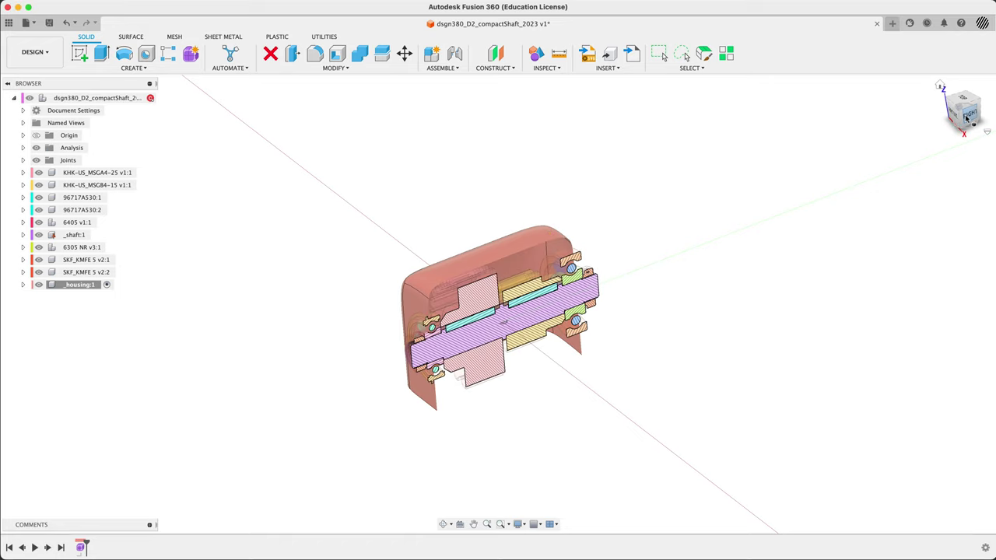
scroll(642, 221, up, 5)
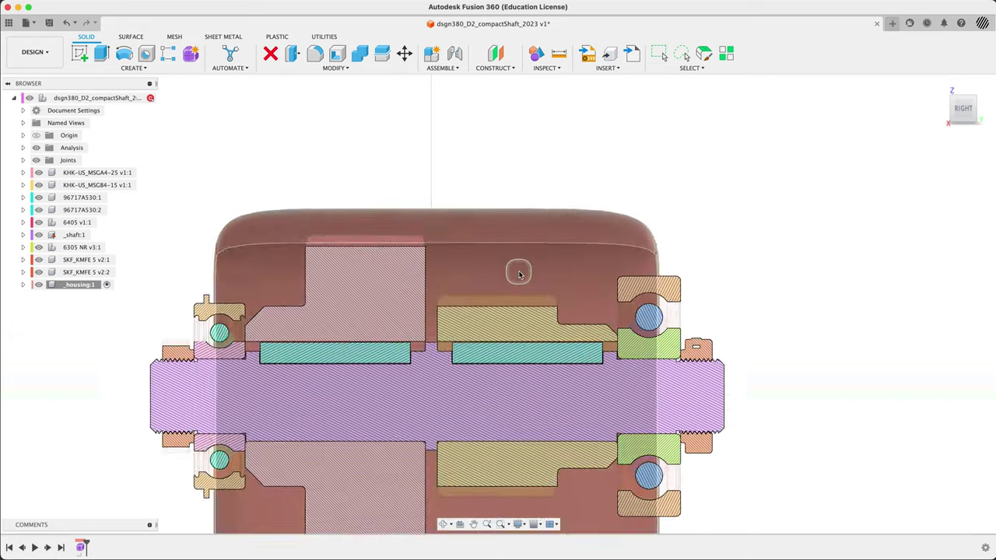
scroll(778, 206, down, 2)
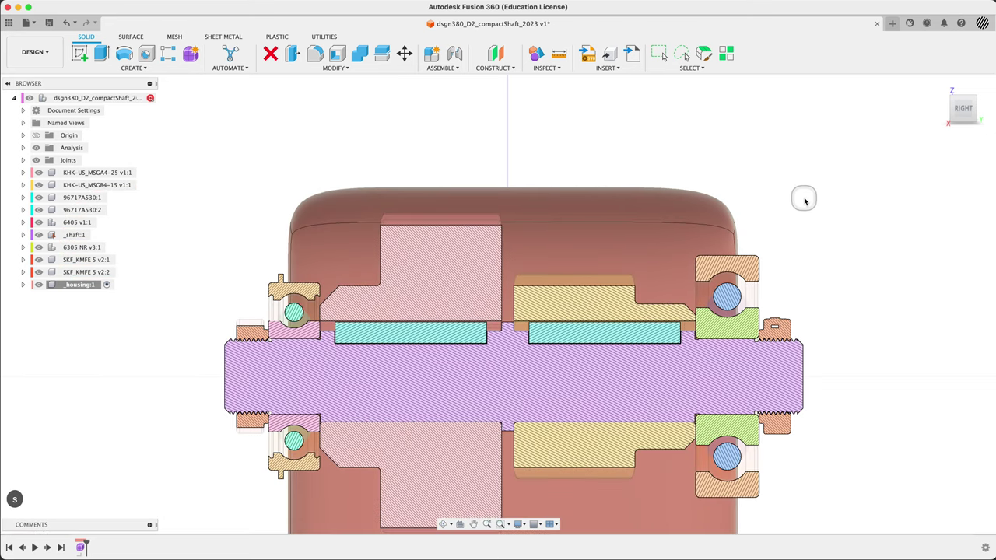
text(sthick)
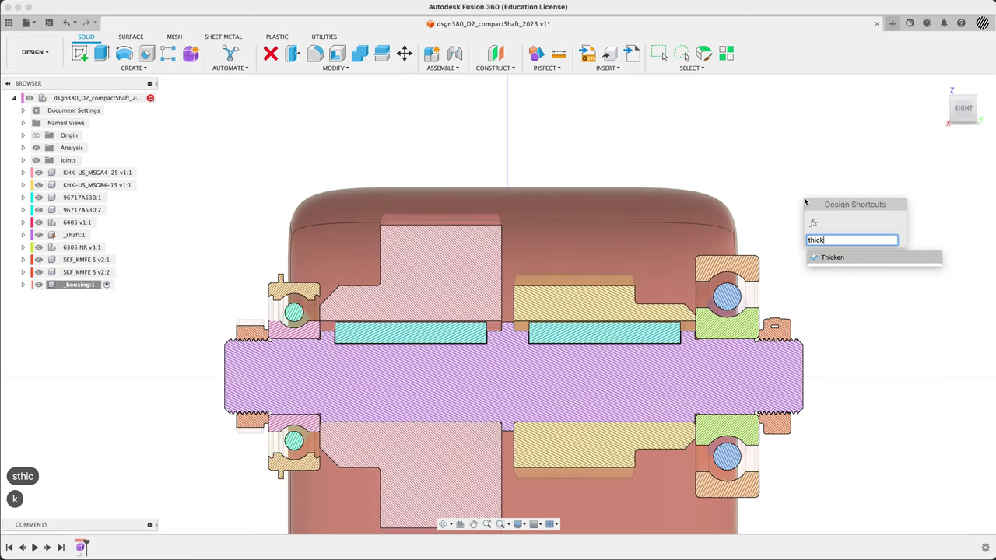
key(Return)
click(717, 226)
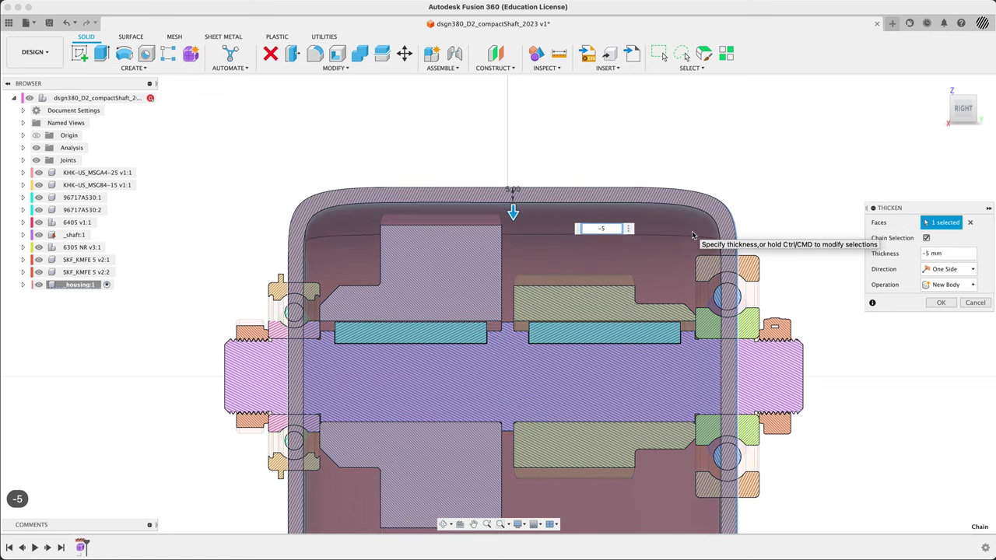
click(941, 304)
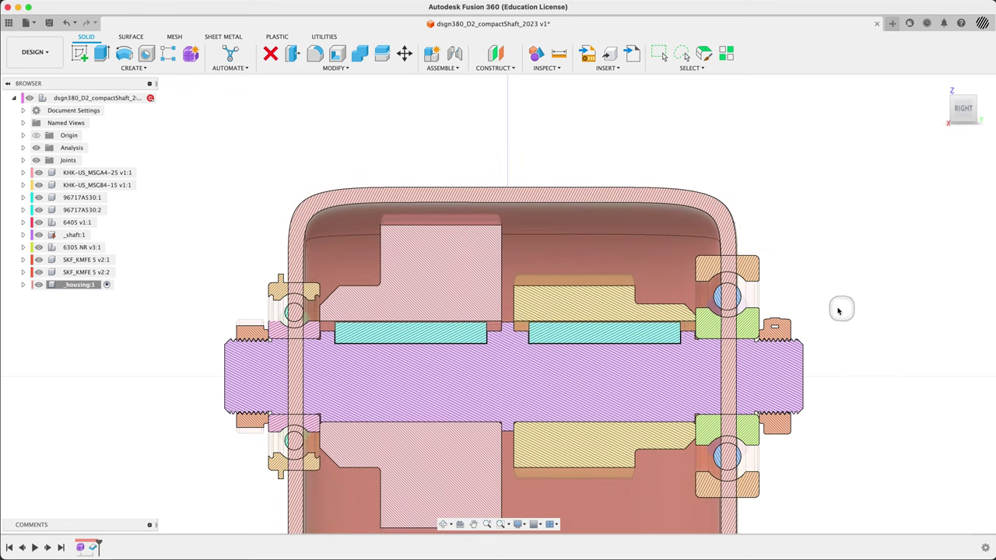
scroll(725, 293, up, 8)
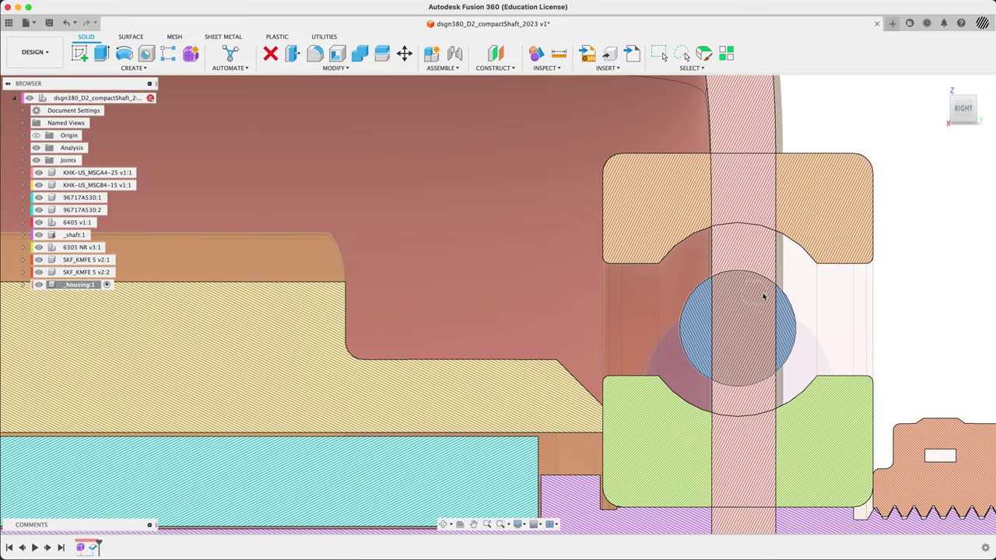
scroll(755, 312, down, 6)
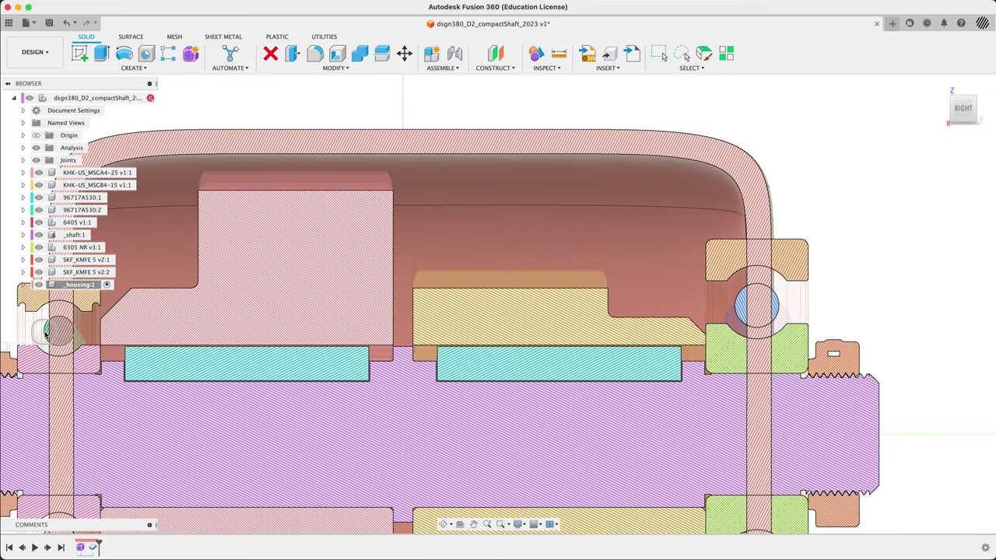
middle_drag(823, 167, 932, 147)
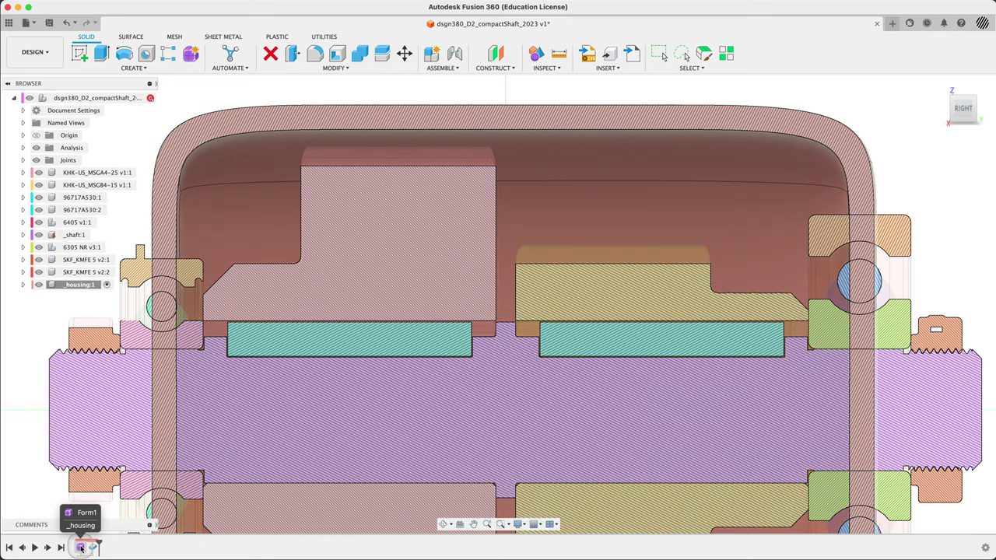
Reopen Form1 from the timeline and fit the housing in the right-side view.
double_click(80, 547)
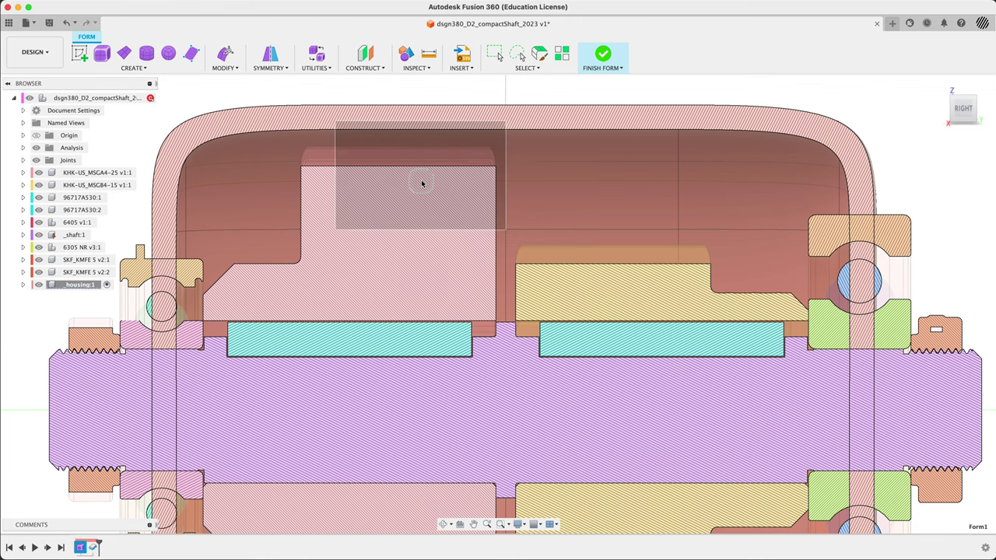
key(F6)
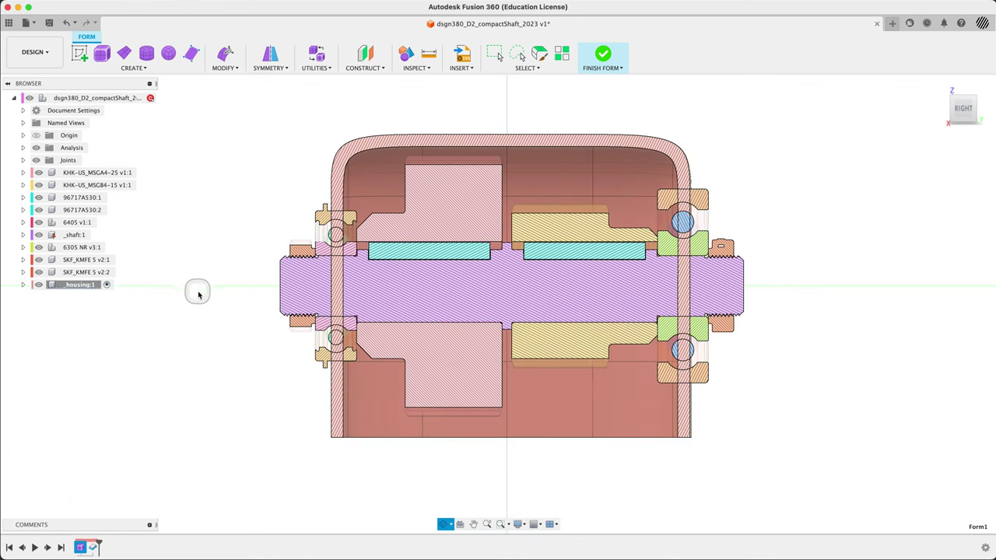
shift+middle_drag(198, 294, 226, 313)
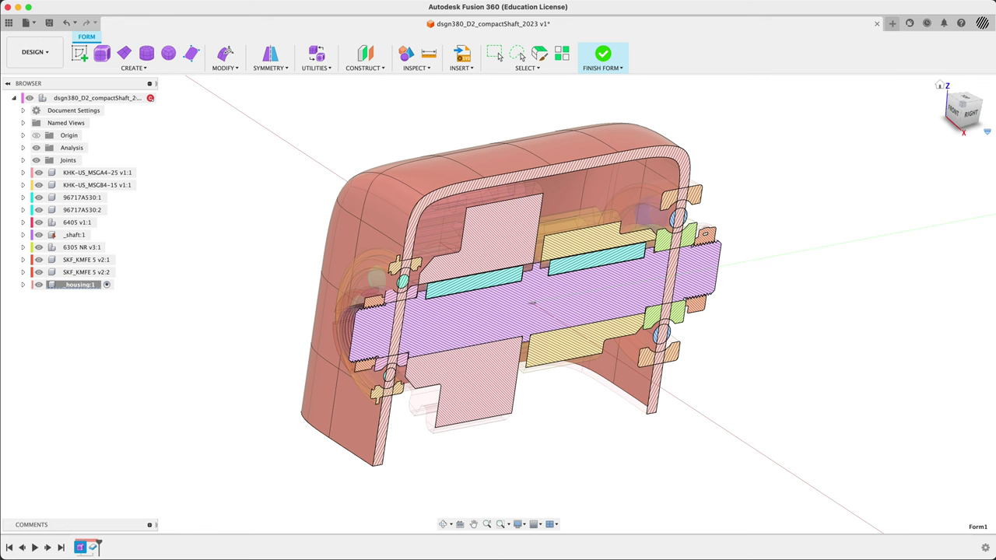
click(971, 116)
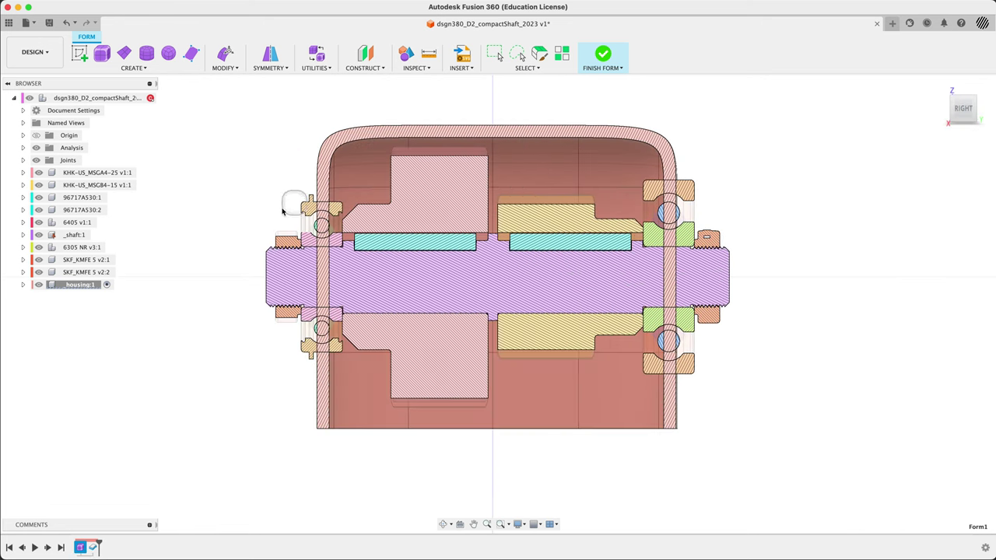
Window-select the 17 edges of the housing's left wall for a form edit.
scroll(276, 211, up, 3)
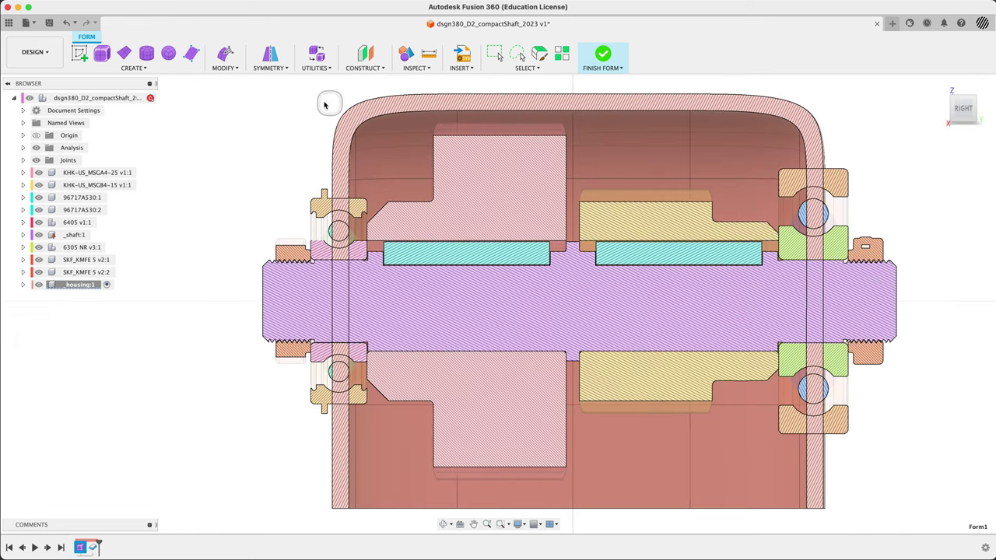
drag(284, 84, 400, 534)
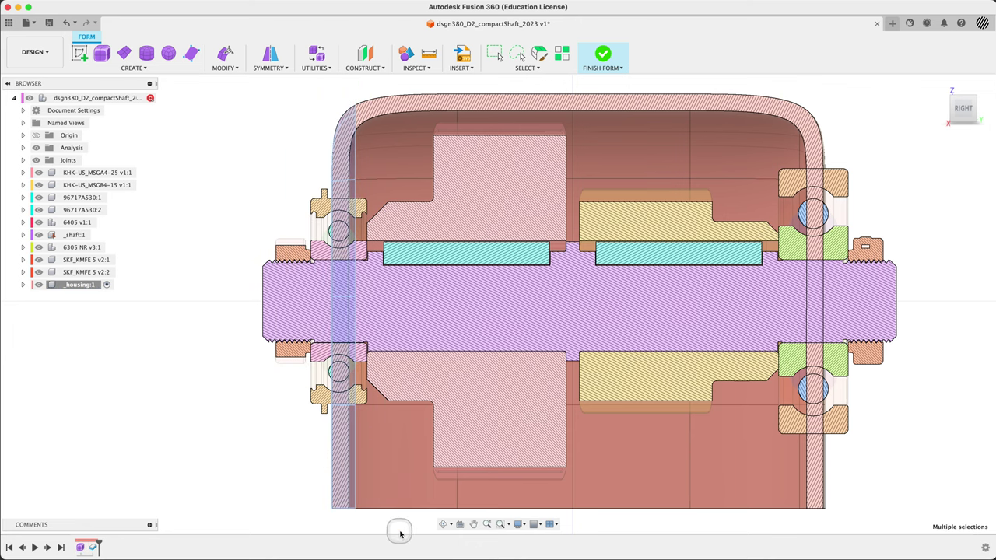
right_click(216, 216)
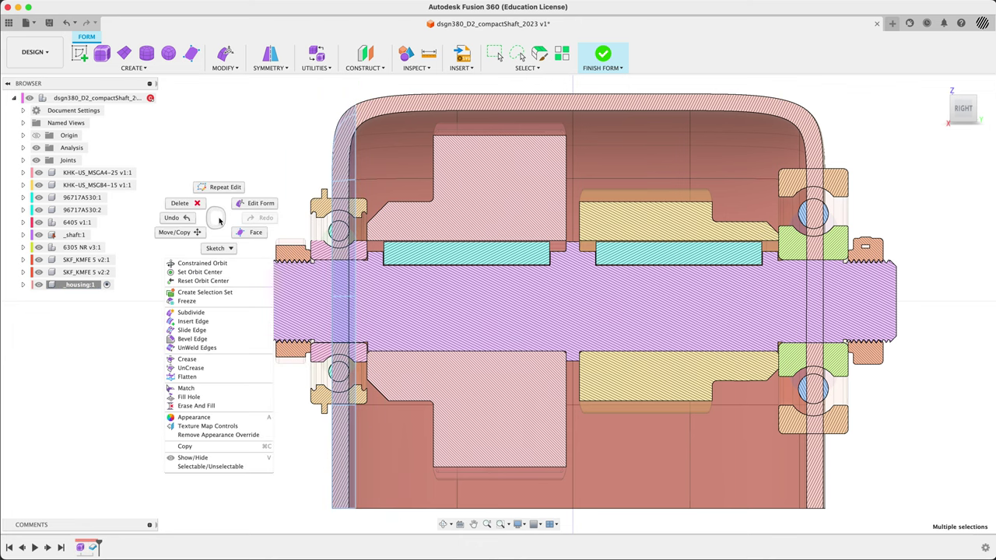
Shift the housing's left wall edges about -0.78 mm along the X axis with Edit Form.
click(249, 205)
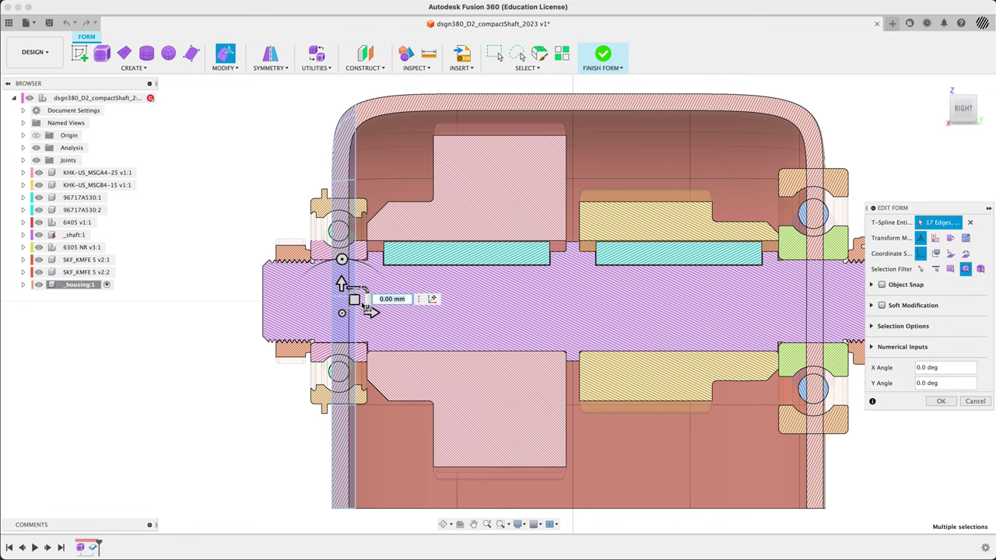
drag(370, 313, 369, 313)
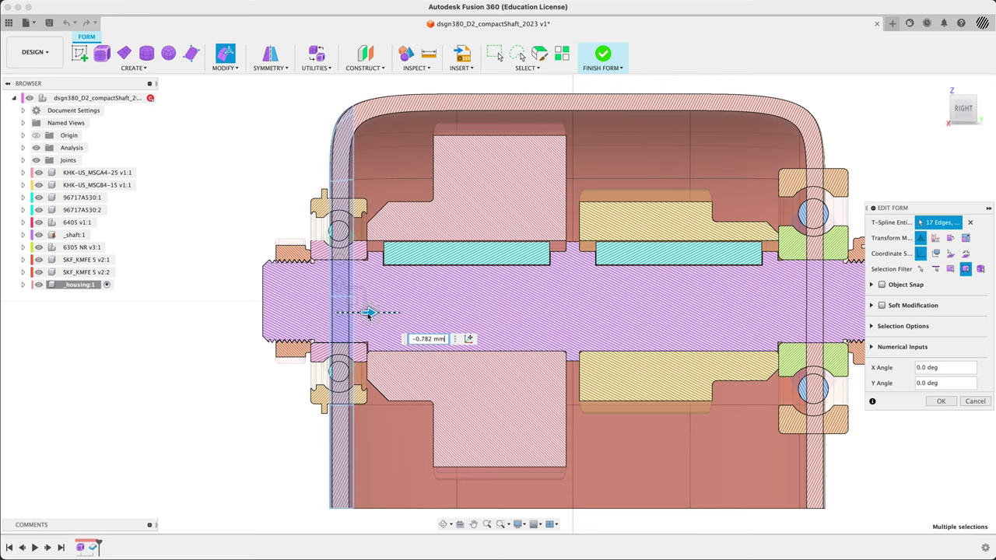
scroll(369, 313, up, 5)
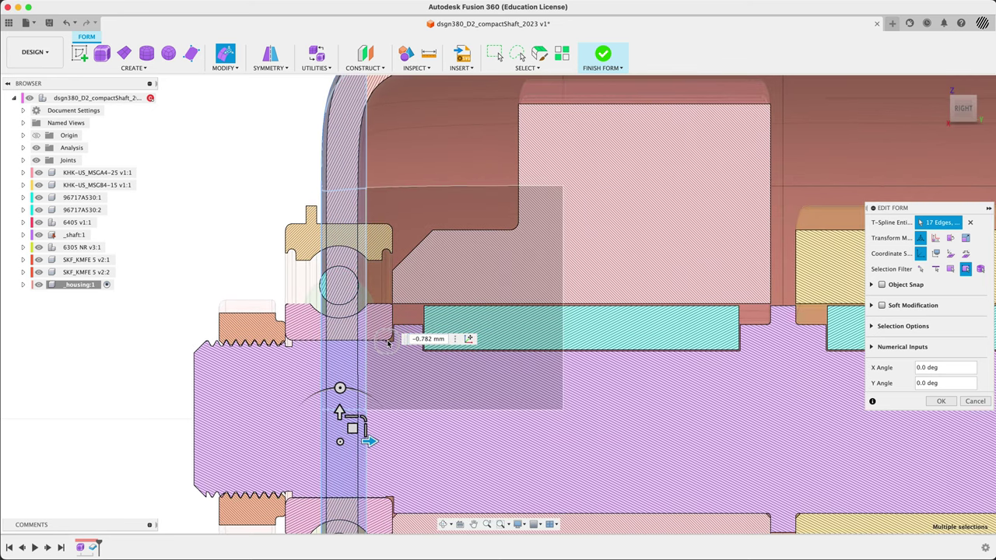
scroll(287, 136, down, 2)
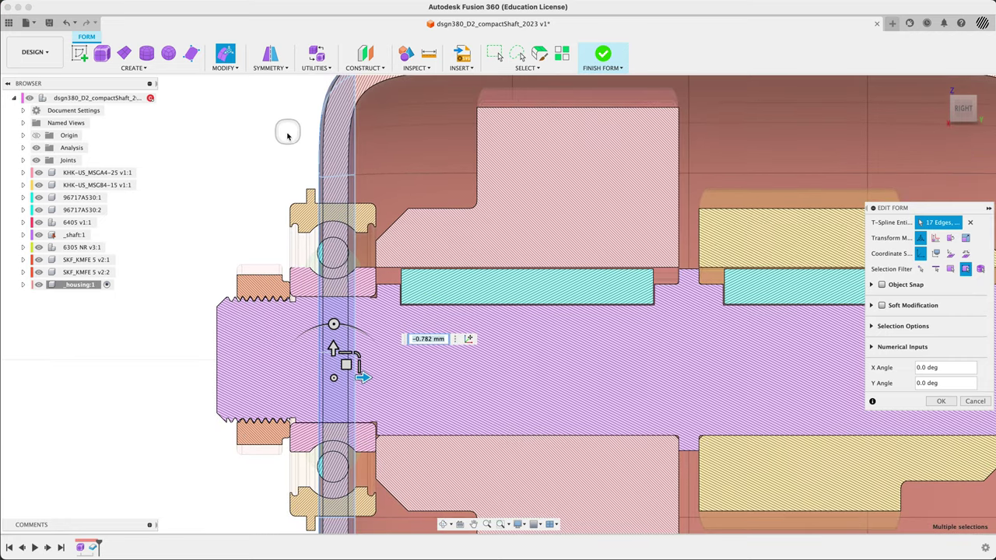
mouse_move(287, 137)
middle_down()
mouse_move(280, 215)
mouse_move(289, 155)
middle_up()
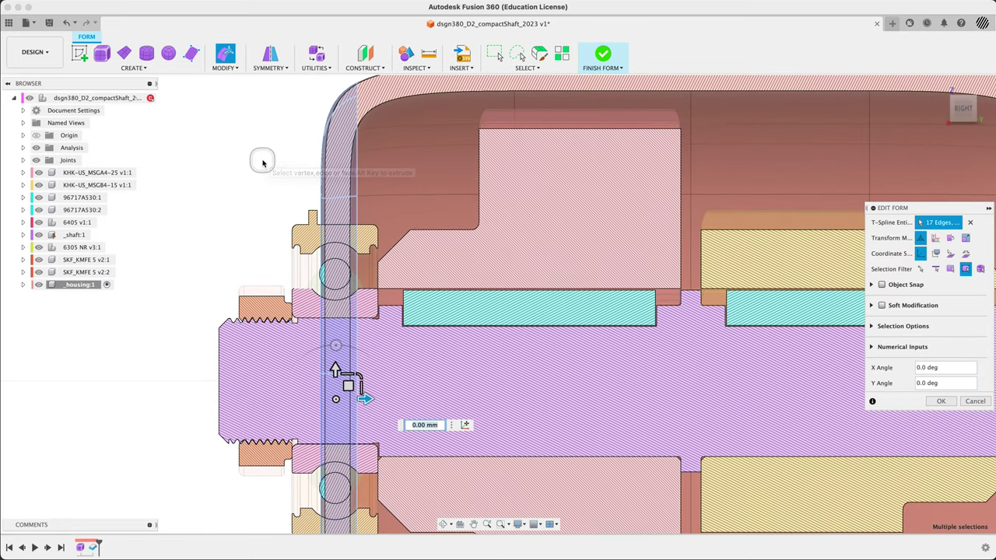
click(37, 148)
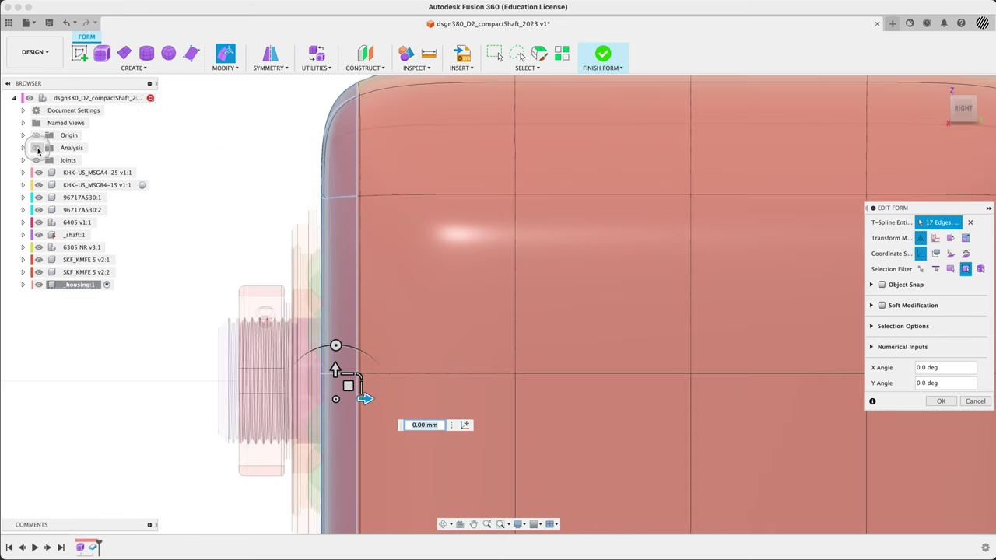
click(37, 149)
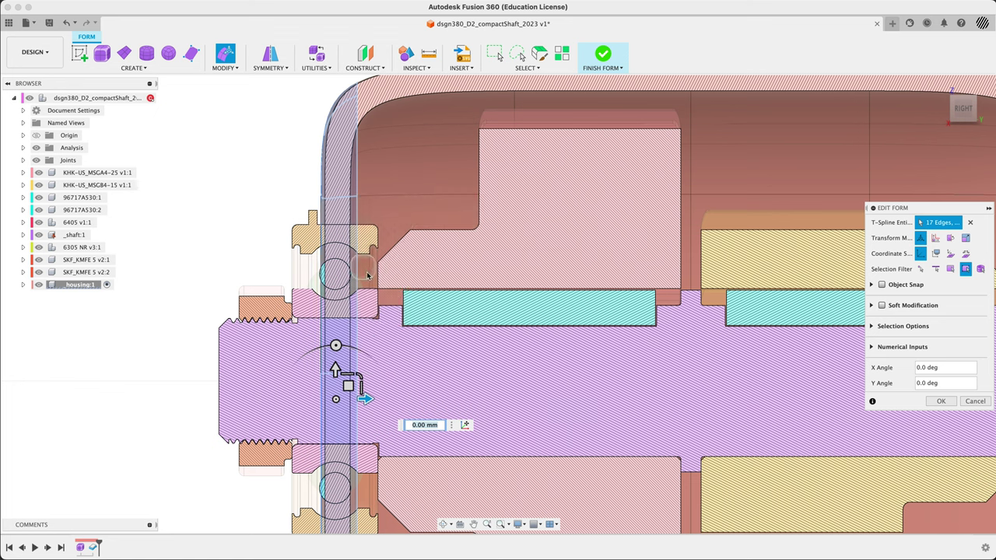
drag(514, 375, 367, 402)
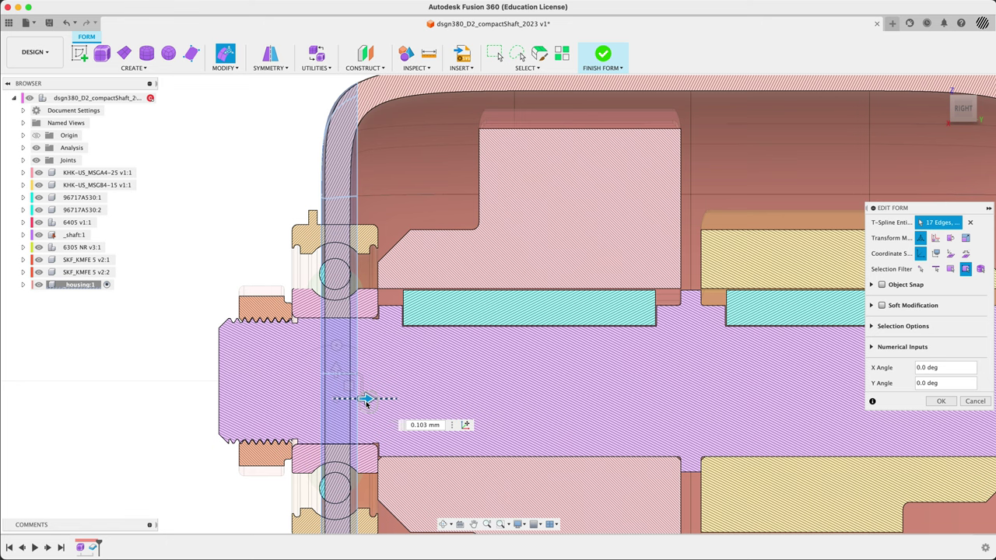
Select the right wall edges, shift them about -0.81 mm, and confirm the edit.
scroll(196, 329, down, 5)
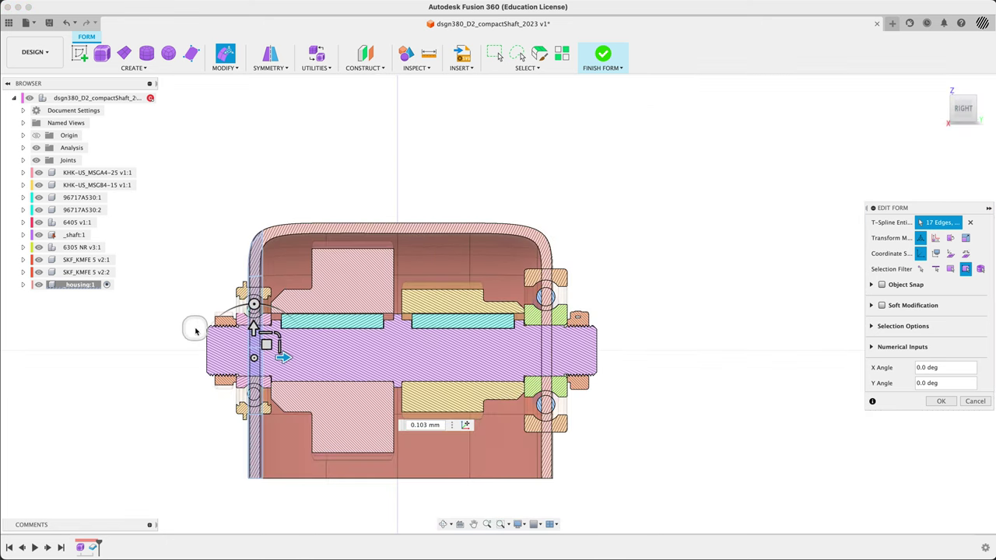
drag(510, 196, 583, 513)
scroll(573, 356, up, 4)
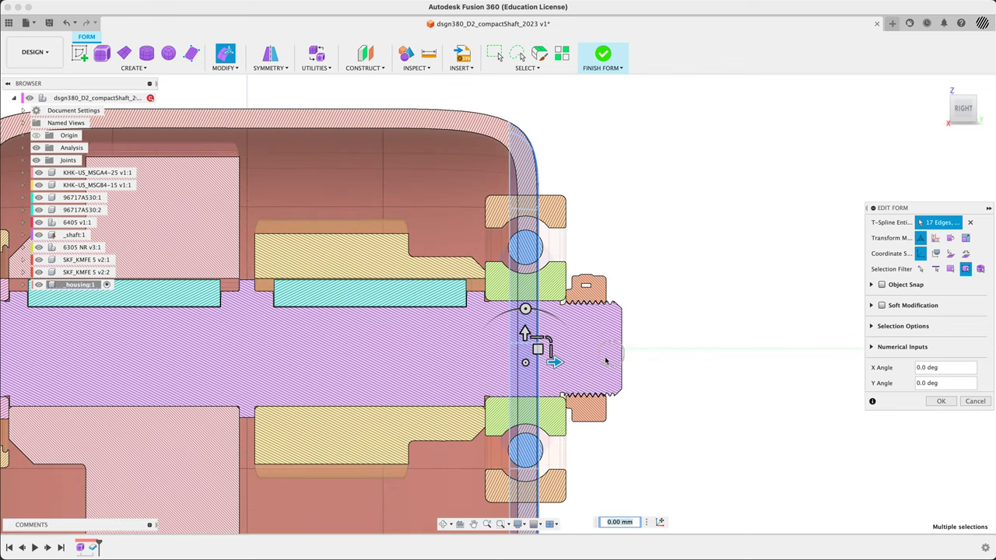
drag(557, 362, 552, 362)
click(942, 400)
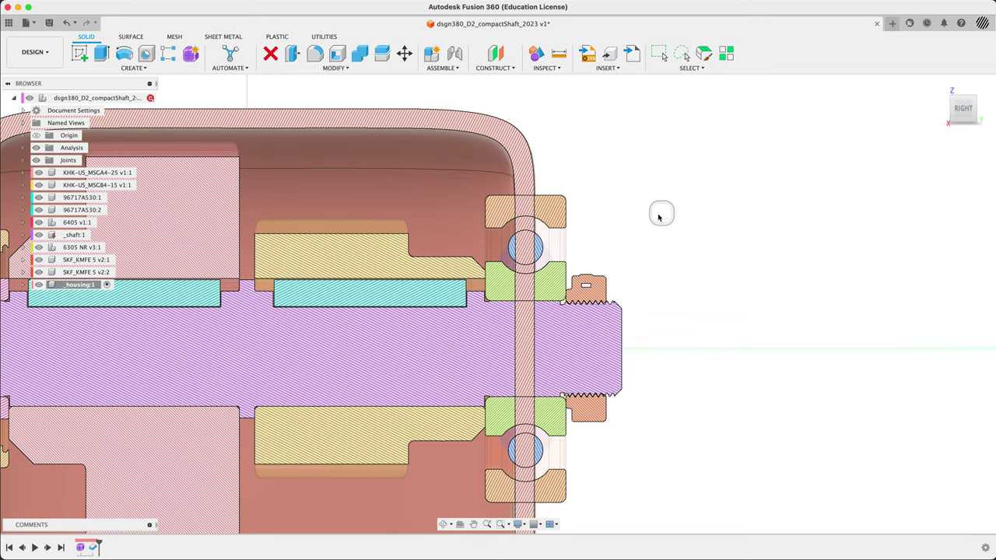
Return to a straight-on side view, clear the selection, and launch Inspect > Measure.
scroll(856, 218, down, 5)
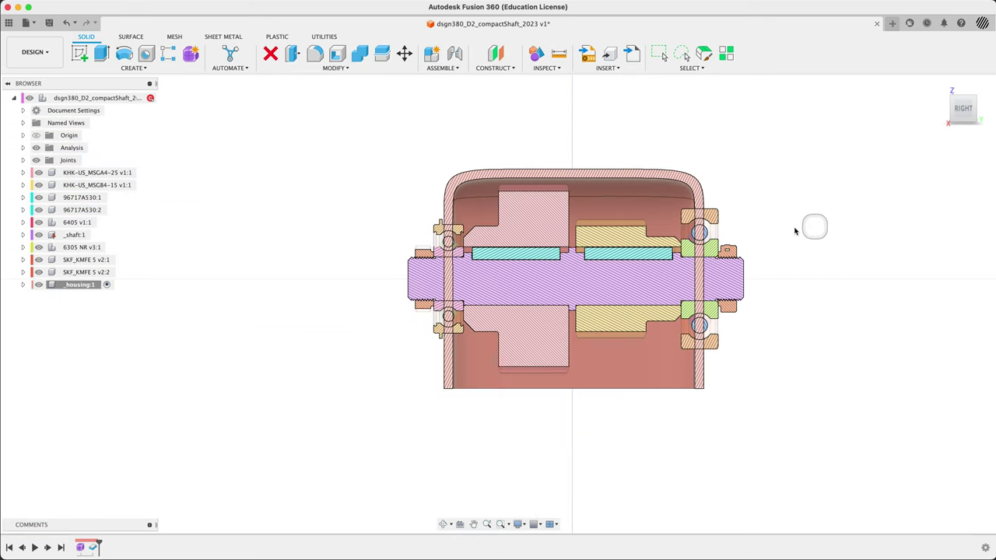
scroll(745, 232, up, 3)
shift+middle_drag(731, 194, 701, 194)
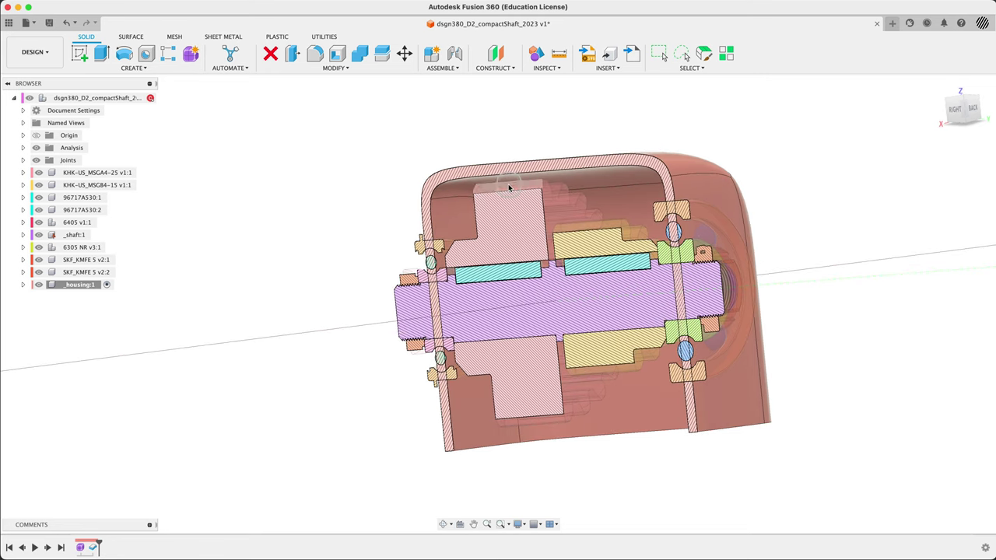
scroll(509, 186, up, 5)
click(964, 113)
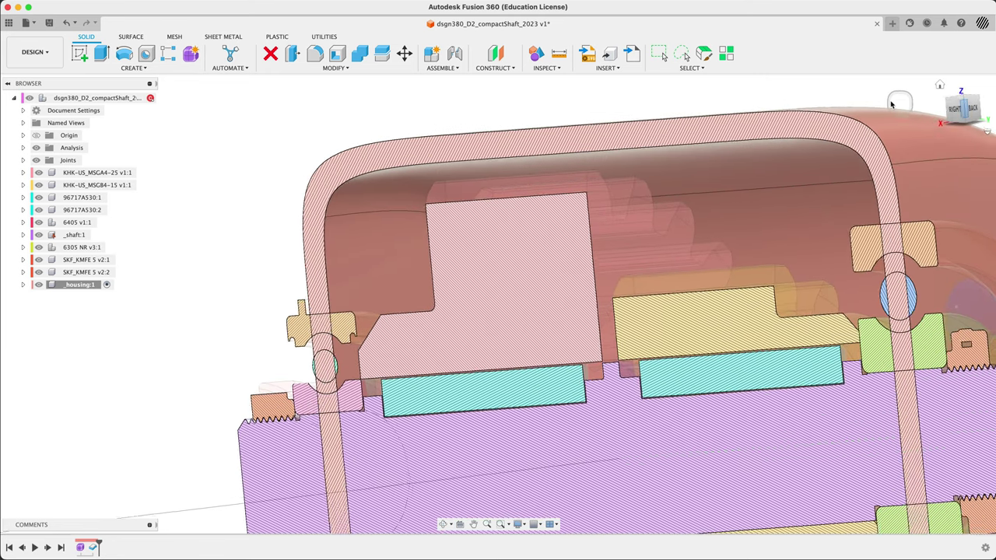
click(307, 147)
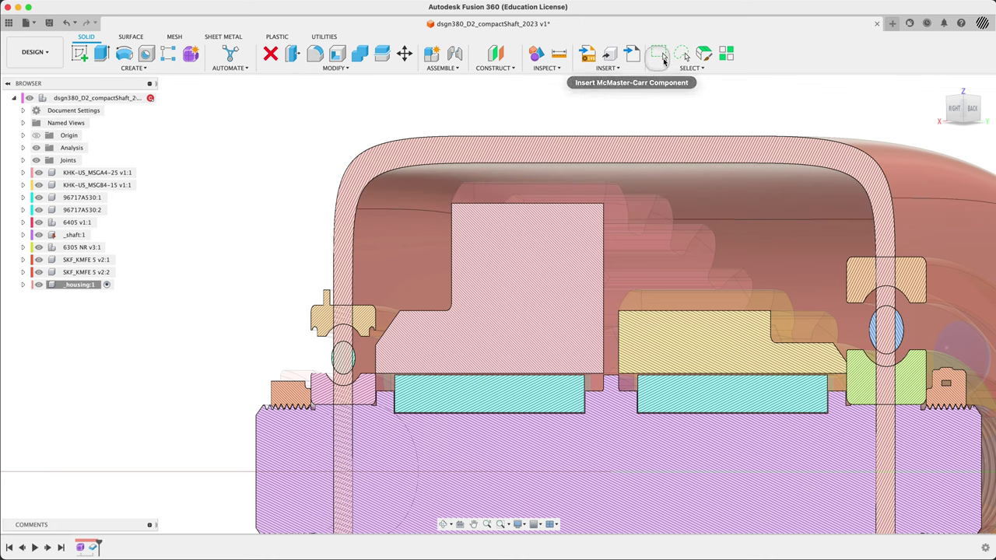
click(558, 53)
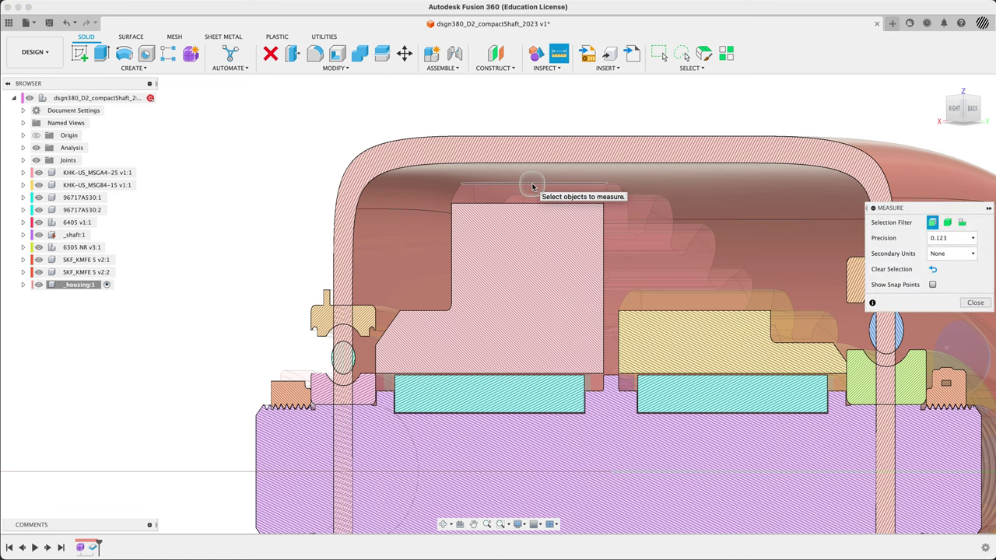
Measure the 3.805 mm clearance between the gear top and the housing's inner face.
click(532, 181)
click(531, 177)
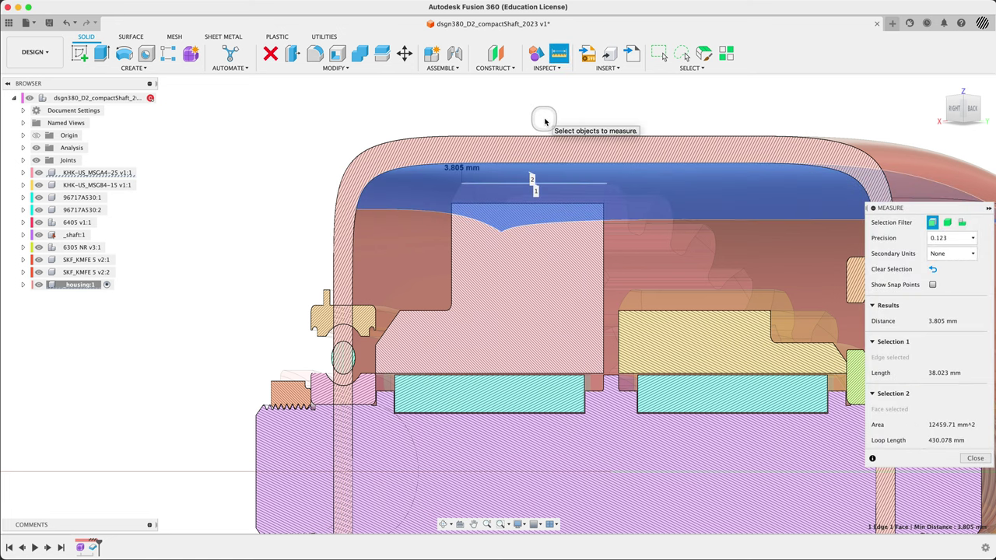
shift+middle_drag(541, 117, 479, 176)
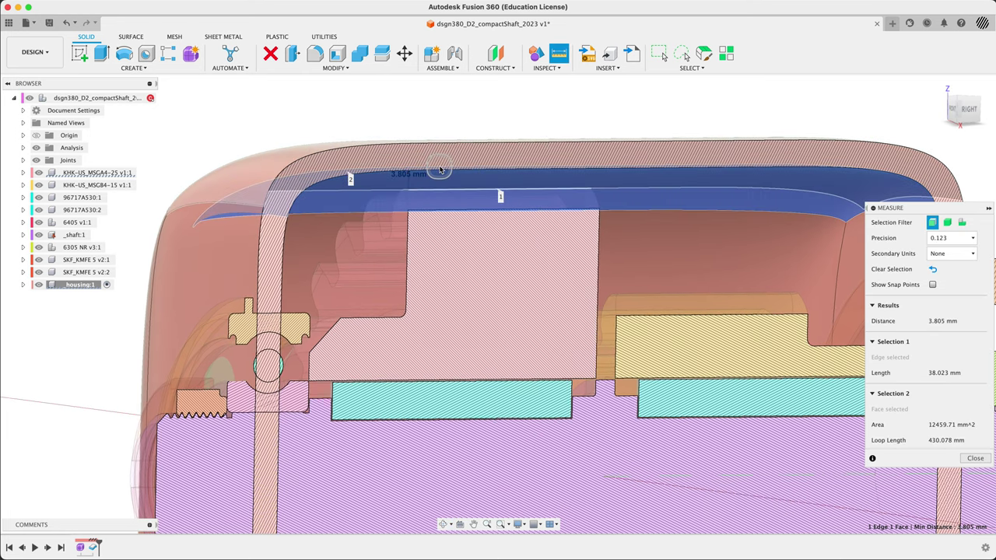
Close the measurement, zoom out, and reopen the housing's T-spline form for editing.
click(982, 462)
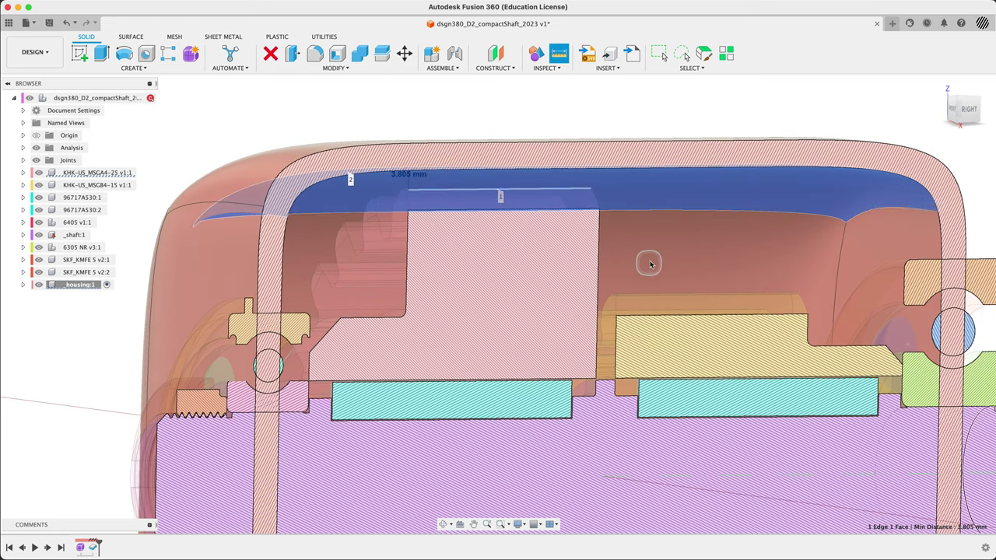
scroll(600, 194, down, 5)
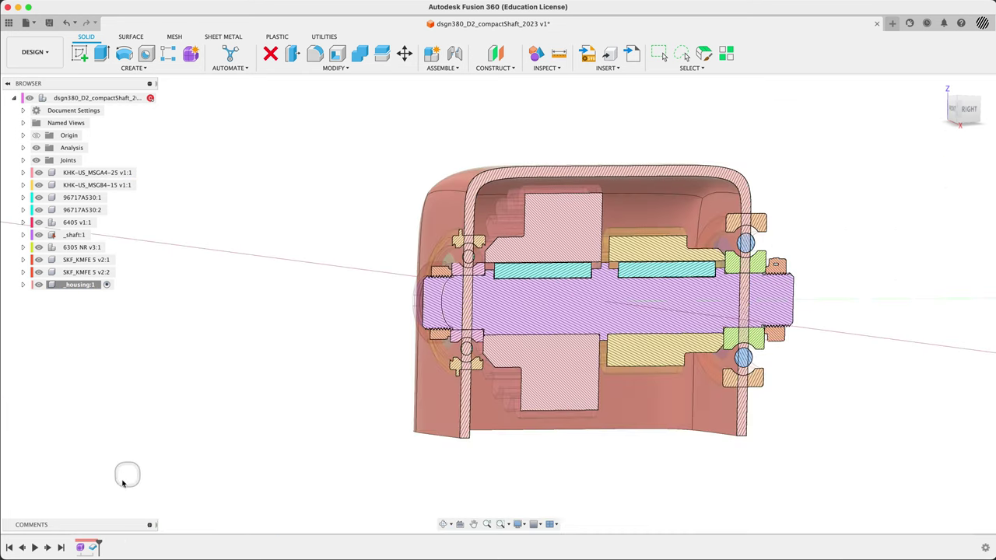
double_click(90, 549)
Move the housing's top faces up 5 mm with Edit Form, then finish the form.
drag(344, 146, 818, 238)
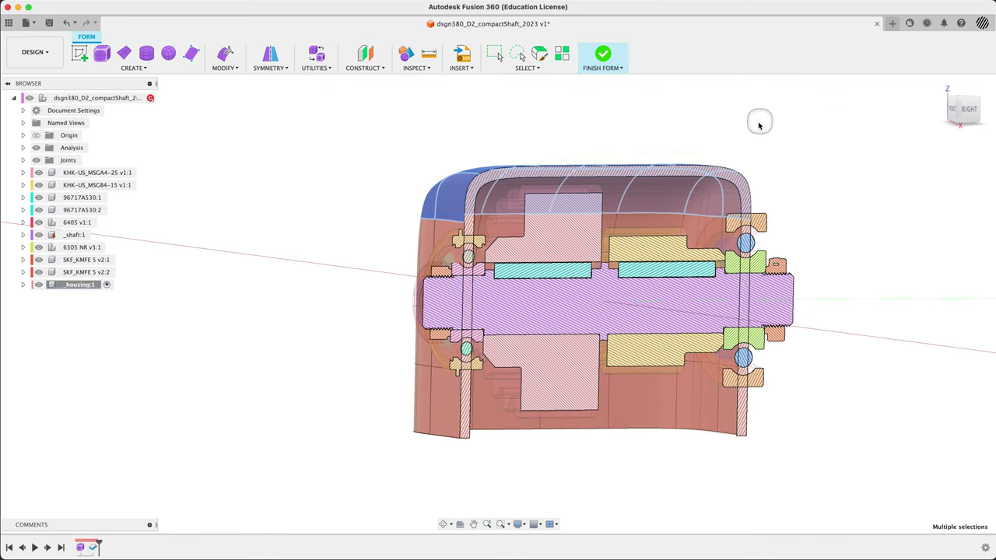
right_click(803, 149)
click(826, 131)
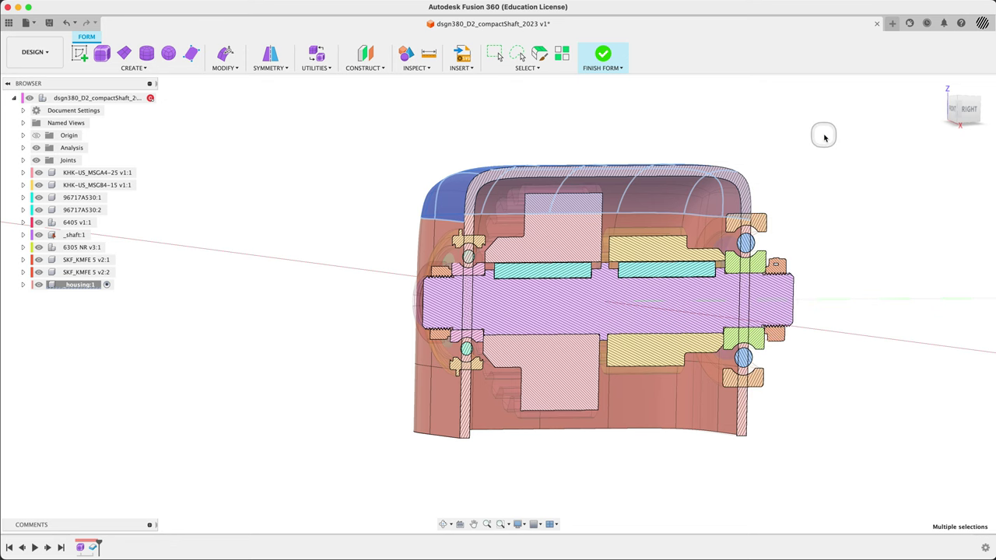
drag(582, 159, 581, 156)
text(5)
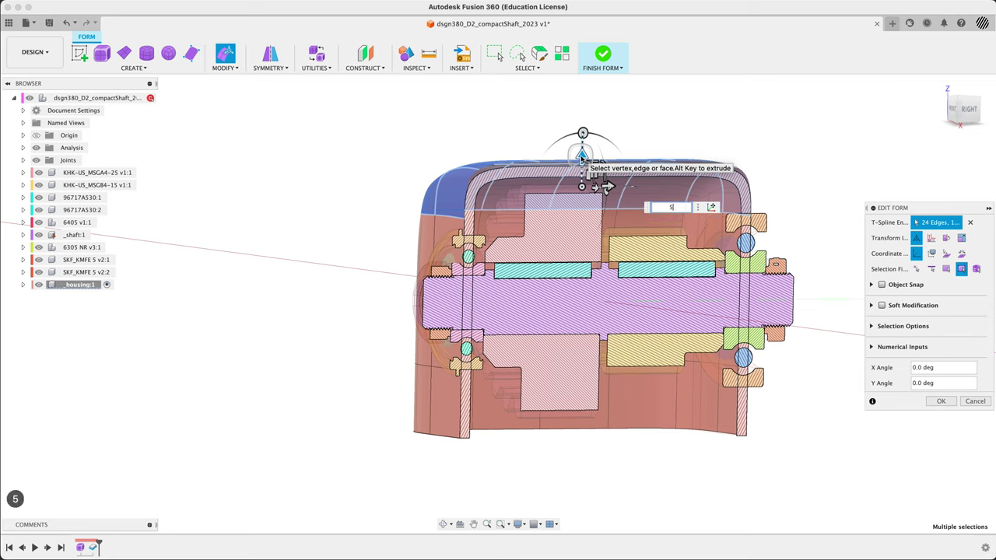
click(936, 402)
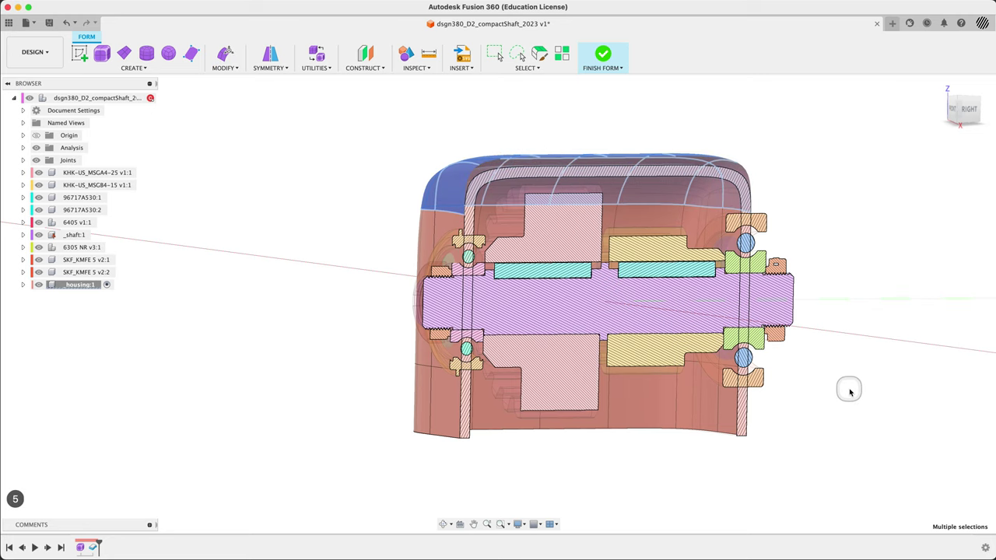
click(603, 54)
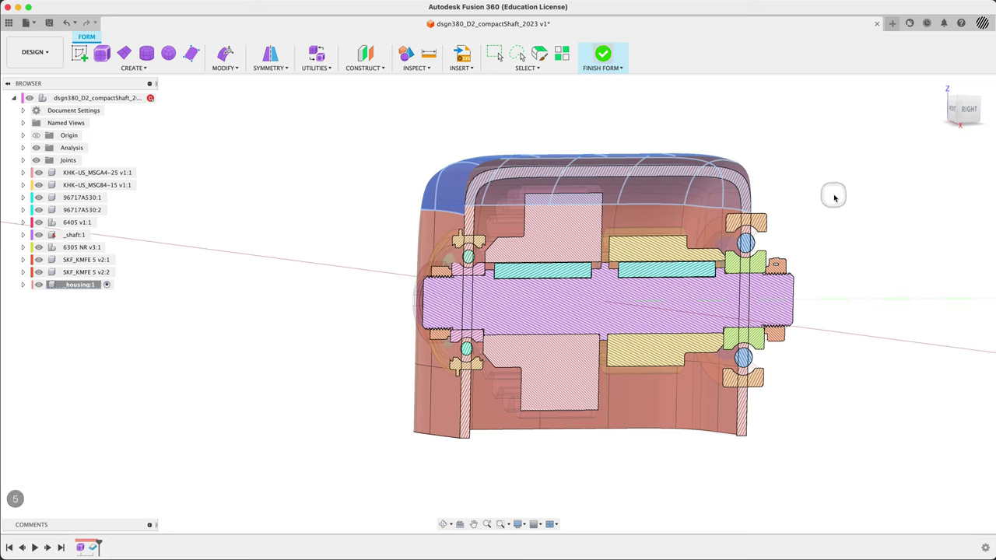
mouse_move(869, 257)
shift+middle_down()
mouse_move(845, 252)
mouse_move(857, 260)
shift+middle_up()
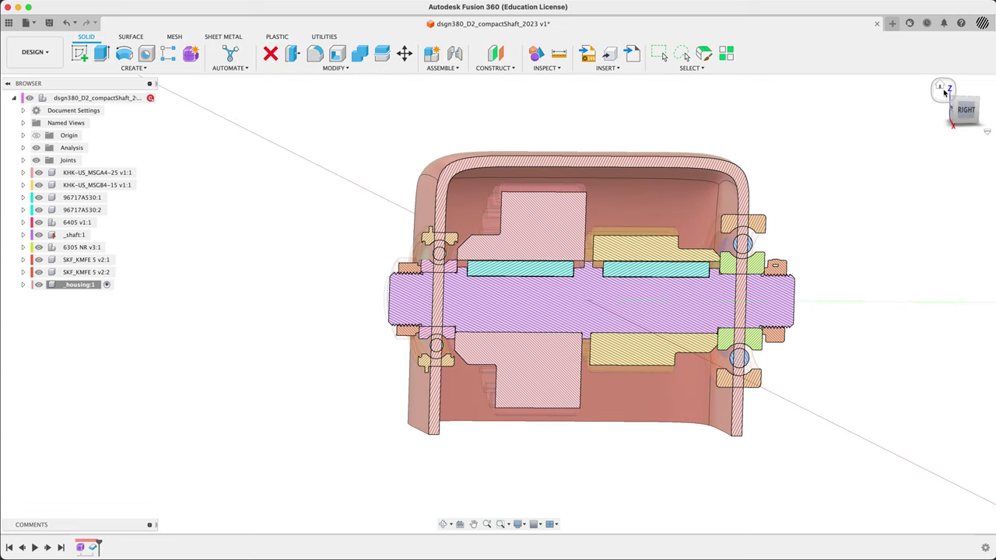
Reset to the Home view, toggle the section cut off and on, and activate the top-level assembly.
click(940, 86)
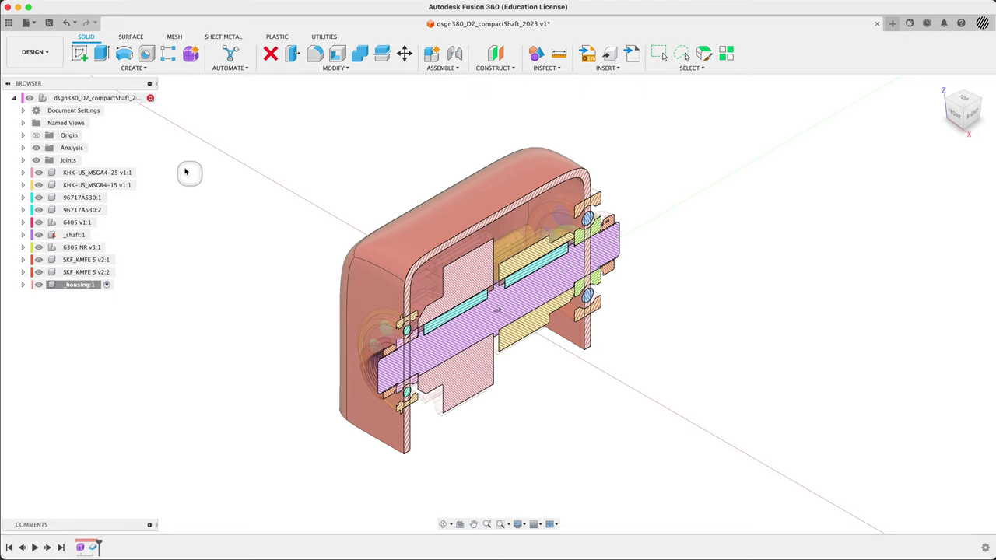
click(36, 148)
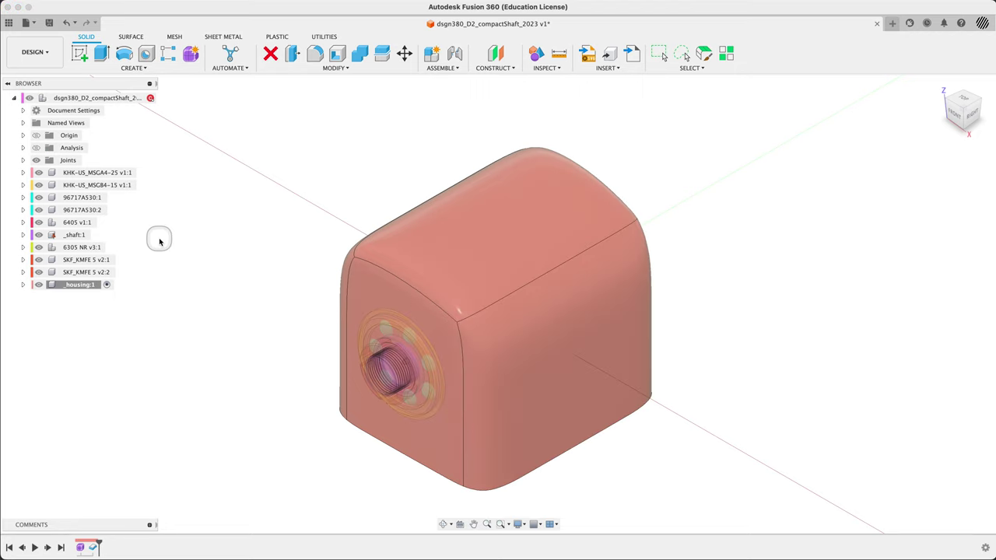
click(36, 147)
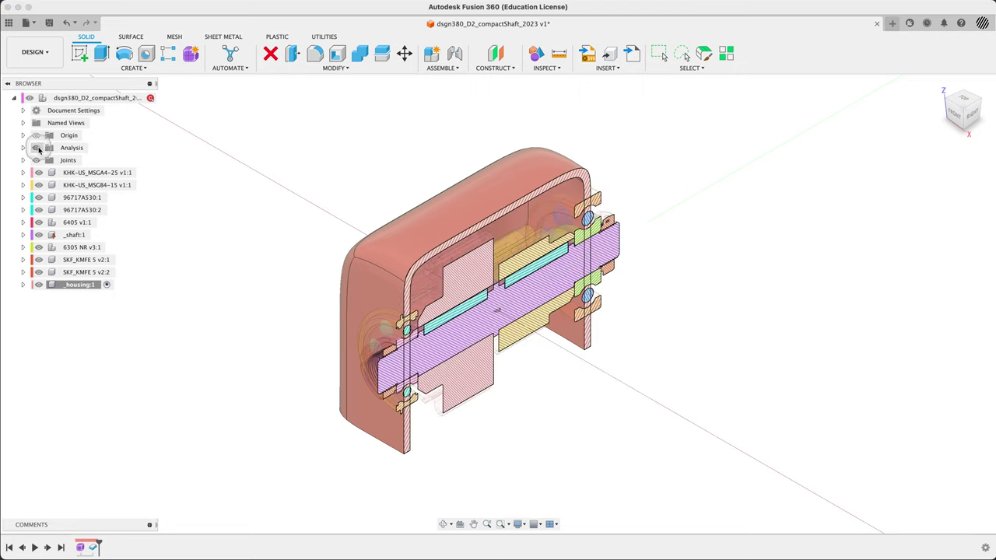
click(149, 98)
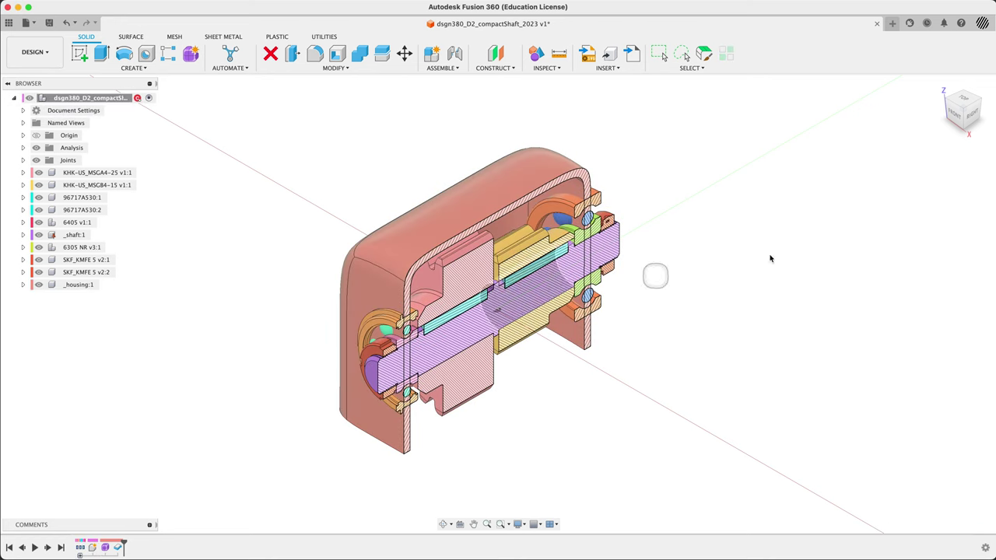
drag(967, 115, 970, 118)
click(970, 118)
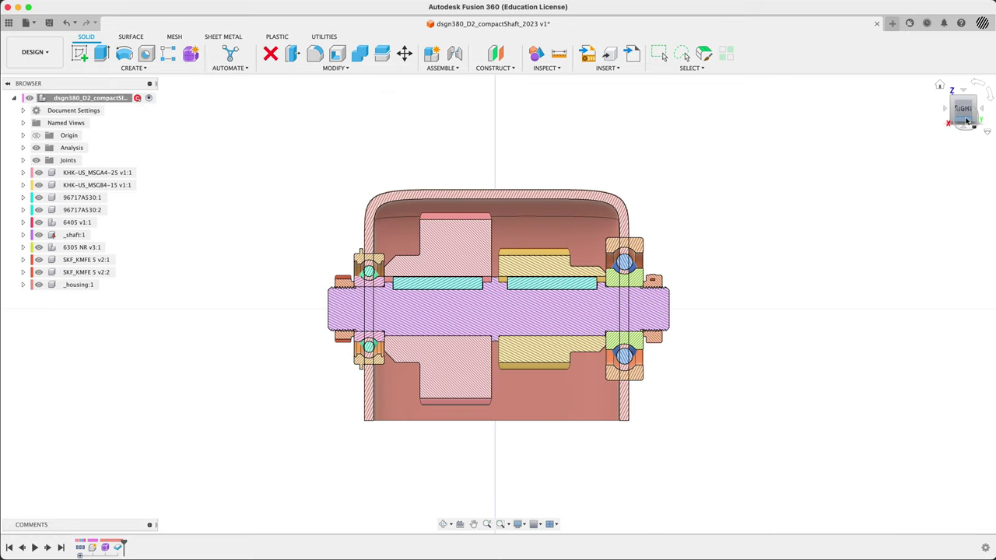
scroll(343, 263, up, 5)
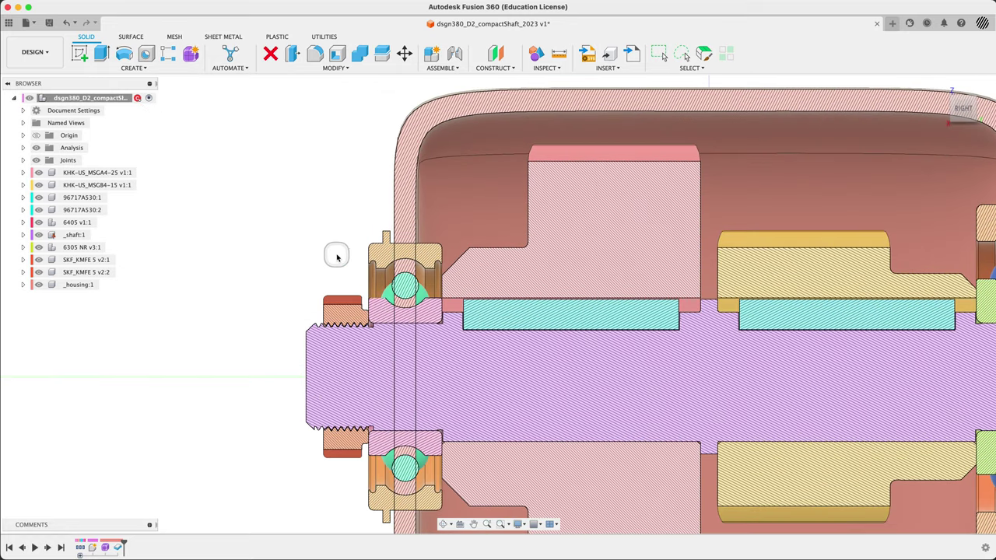
middle_drag(335, 270, 164, 216)
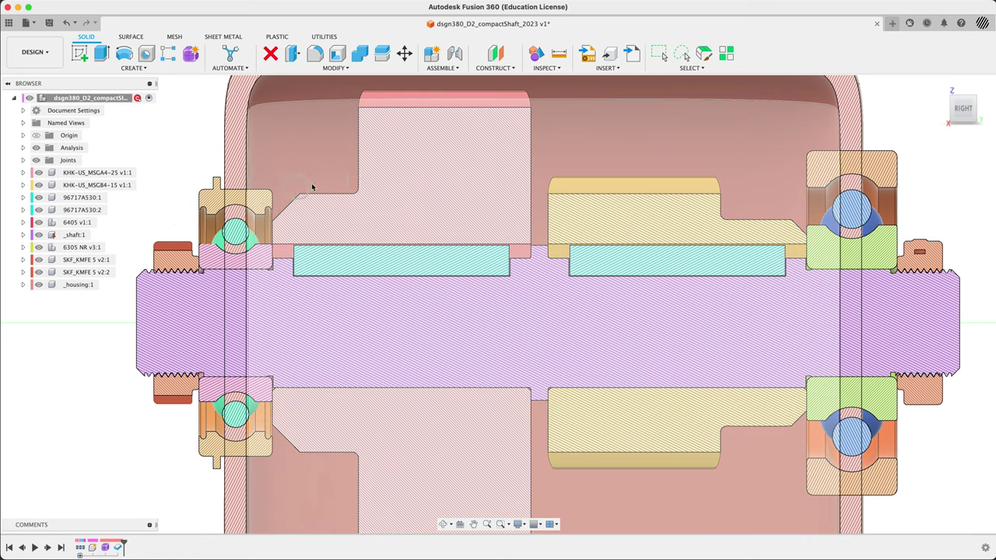
scroll(311, 187, down, 4)
scroll(276, 157, up, 2)
scroll(280, 183, down, 2)
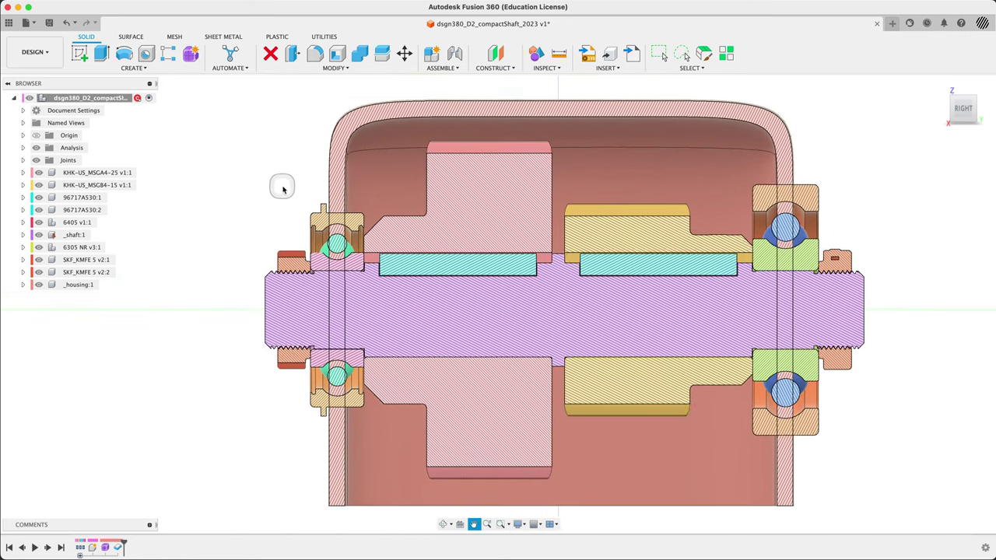
shift+middle_drag(263, 161, 289, 167)
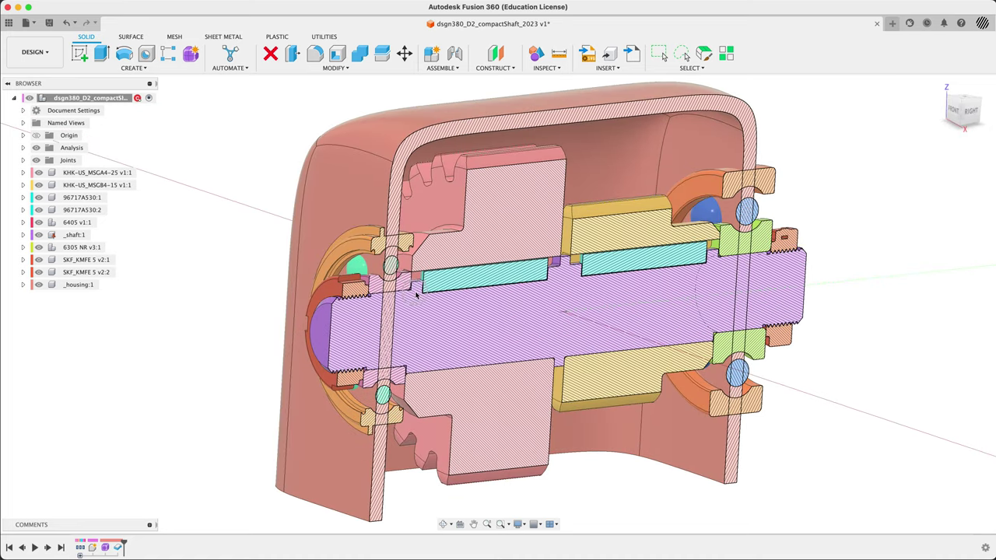
scroll(430, 198, up, 5)
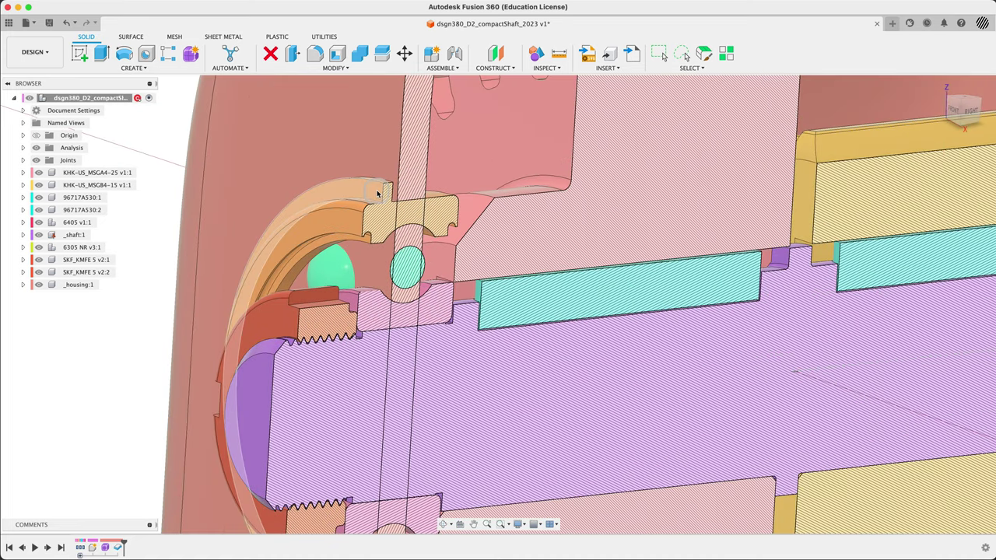
scroll(380, 191, down, 5)
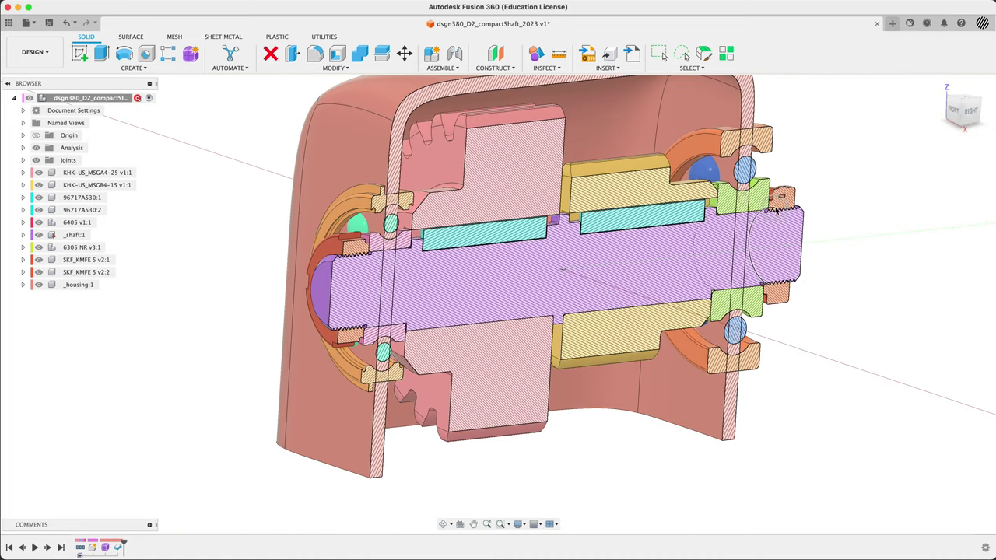
shift+middle_drag(701, 185, 895, 243)
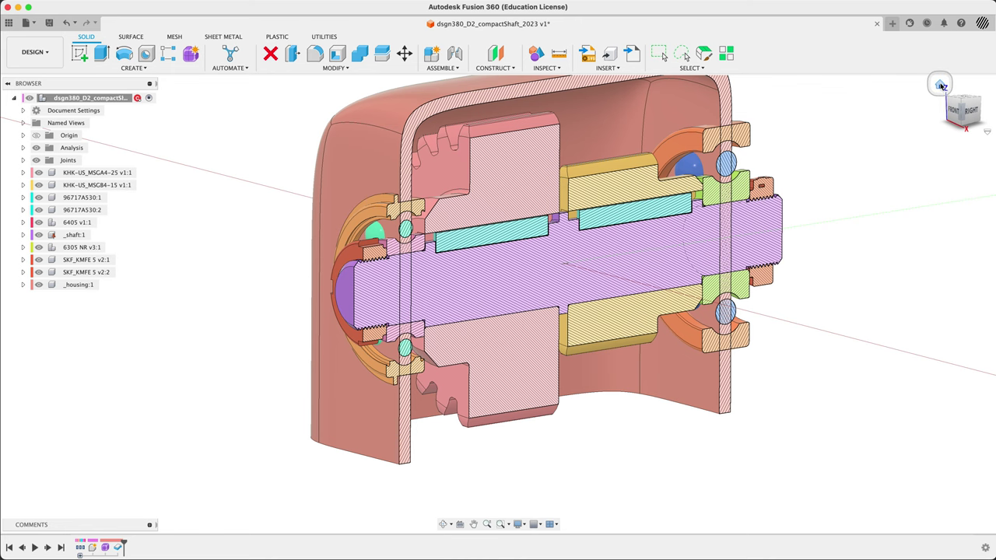
click(941, 86)
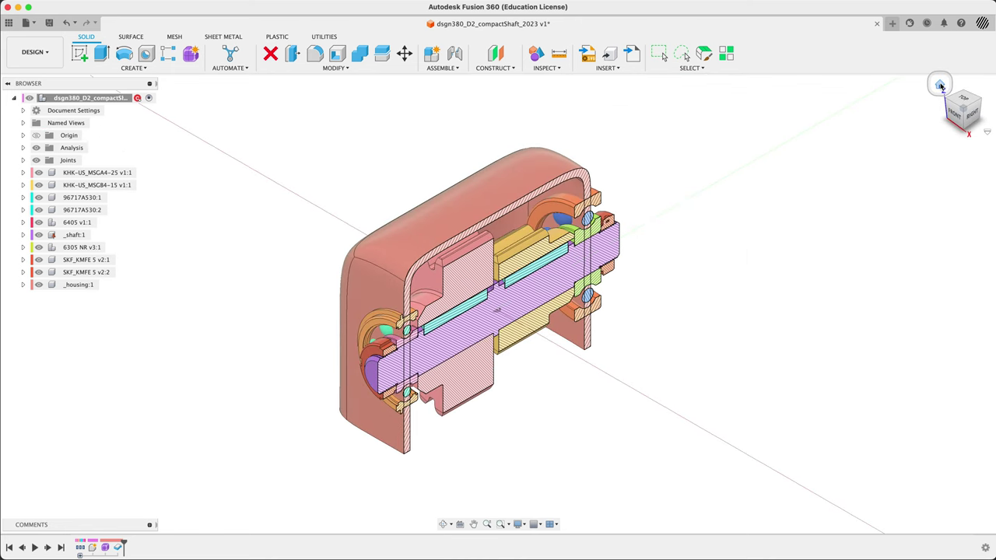